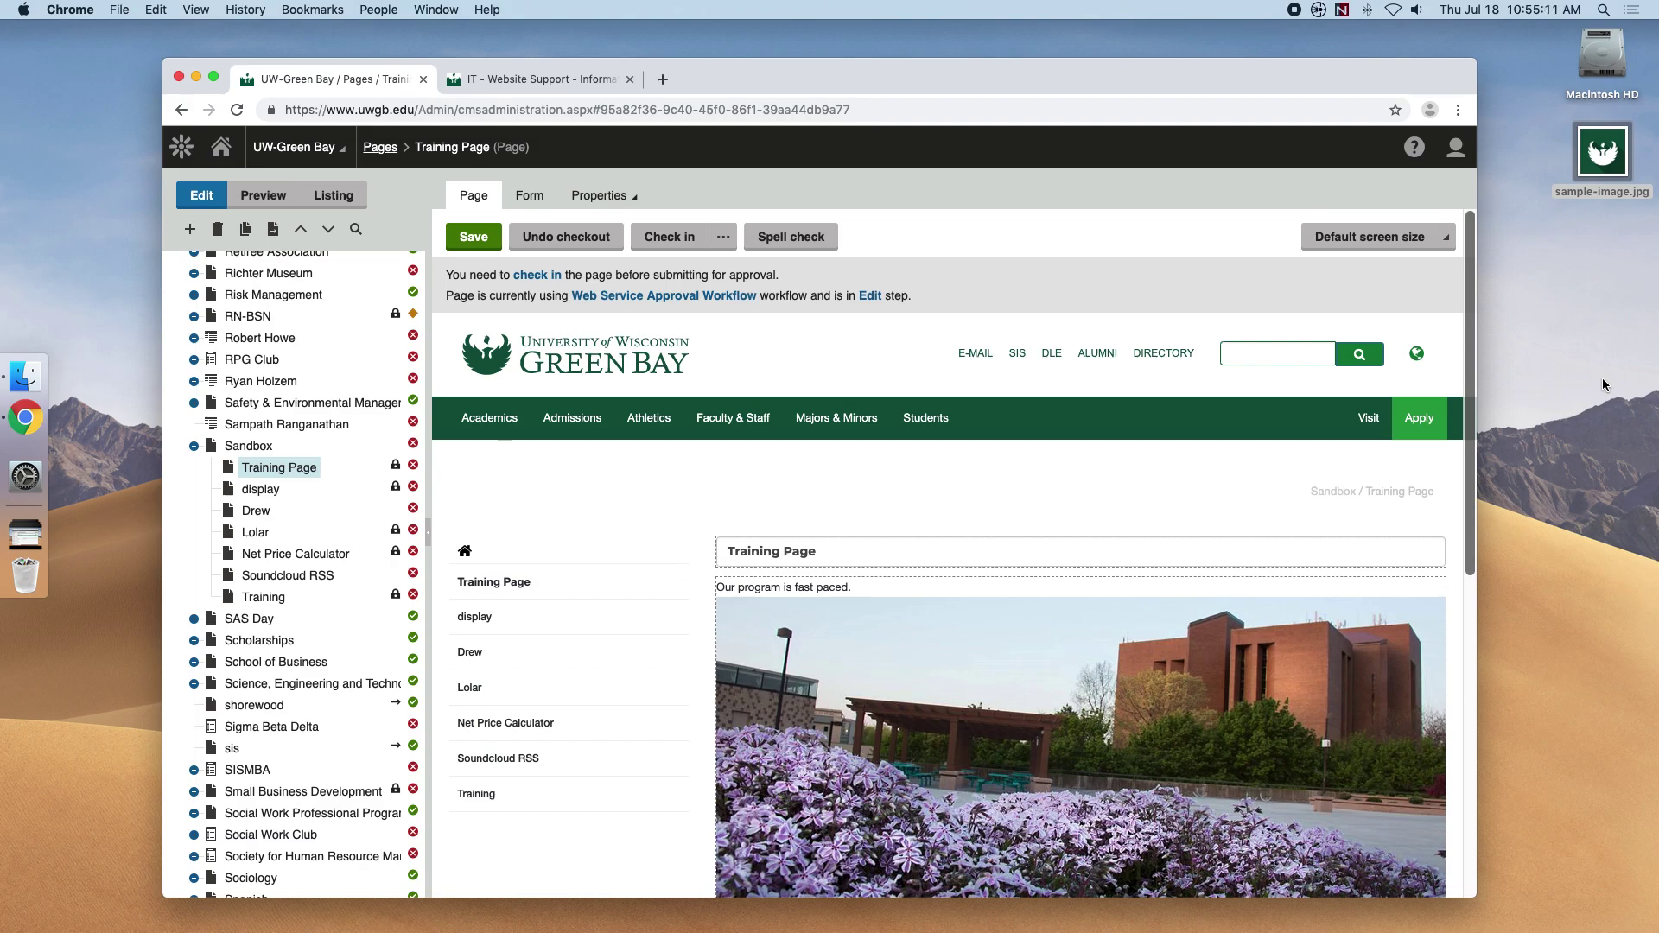
- Reload the Training Page editor and place the caret on a new line below 'Crayons'
{"action": "left_click", "coordinate": [298, 470]}
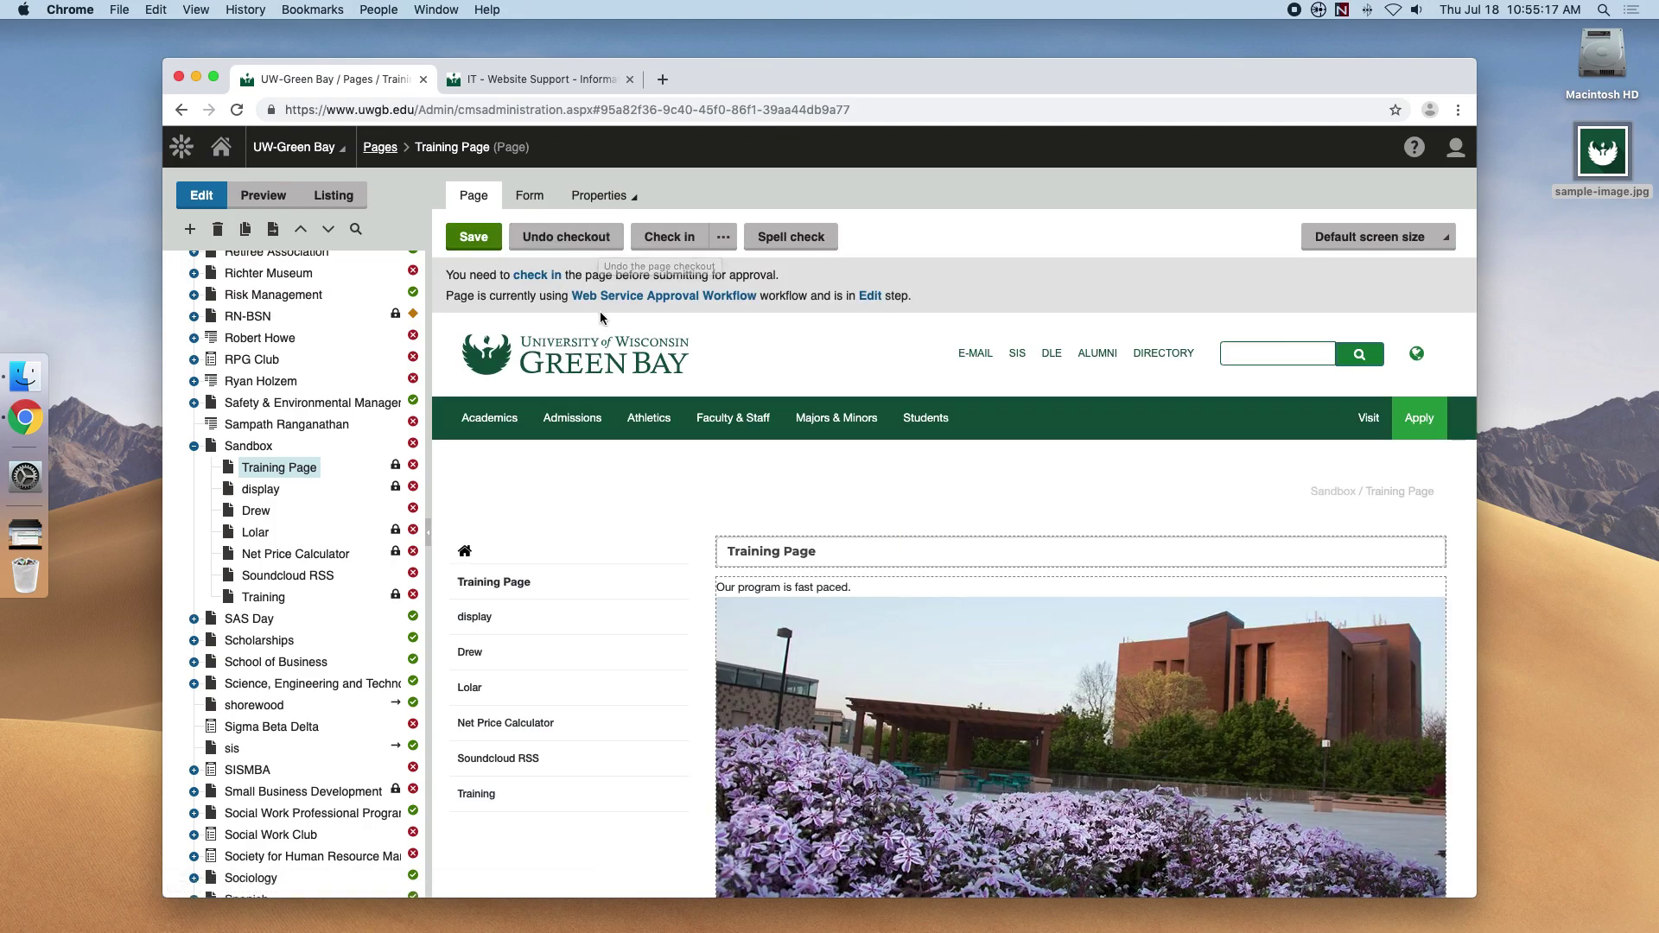
{"action": "scroll", "coordinate": [883, 668], "scroll_direction": "down", "scroll_amount": 5}
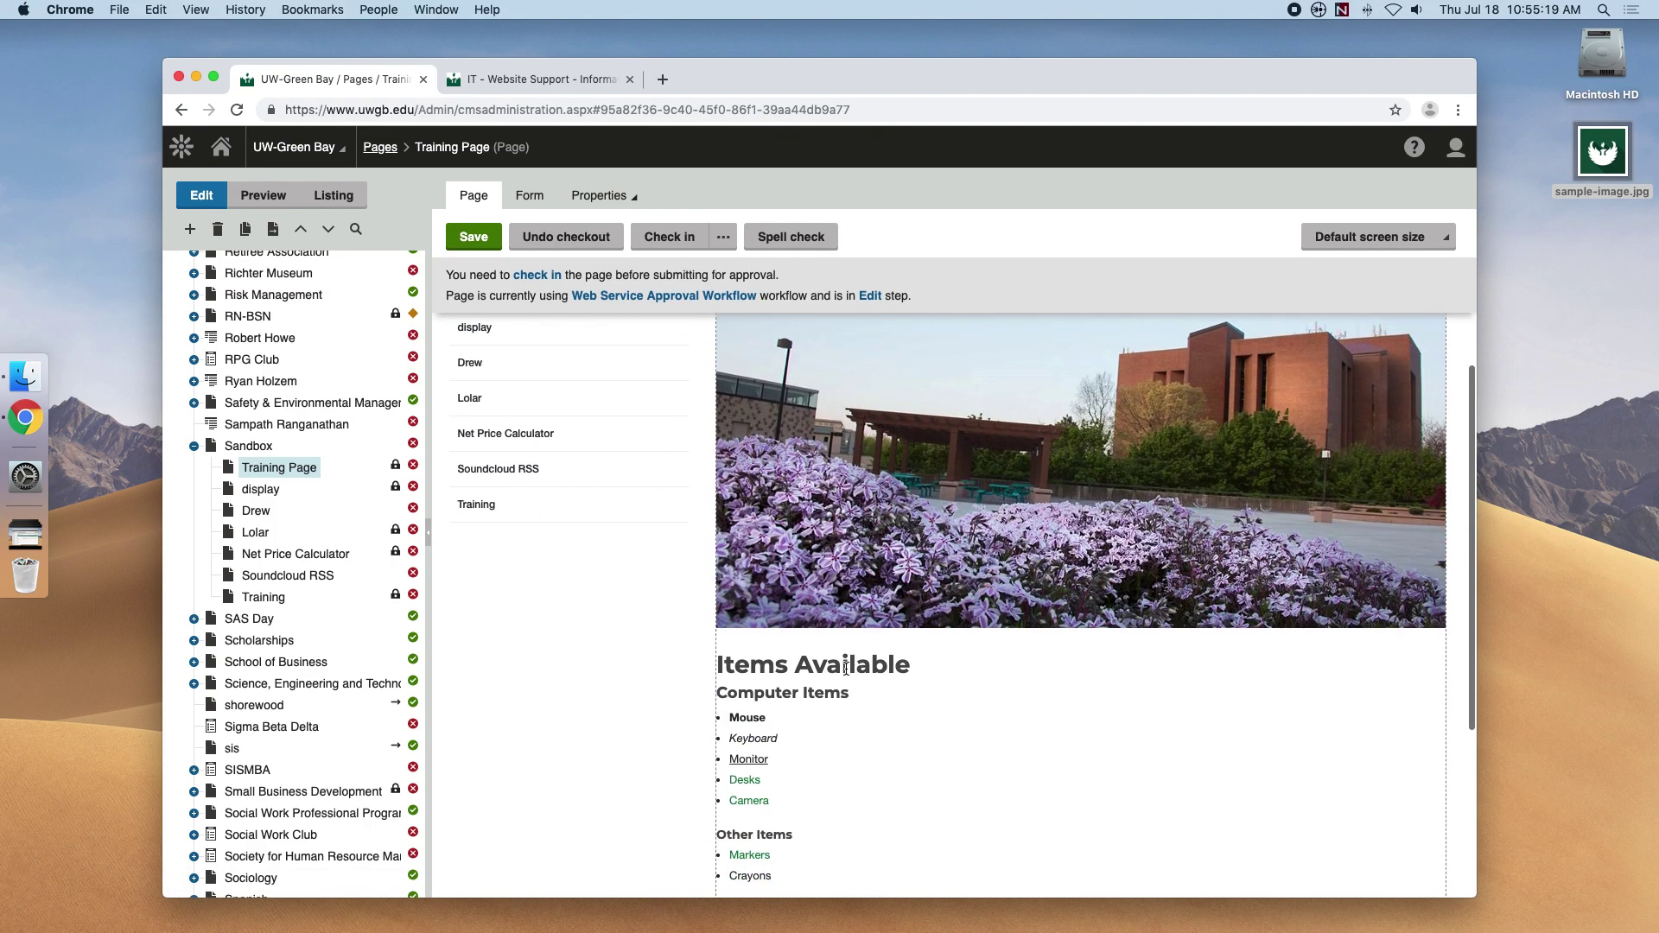
{"action": "scroll", "coordinate": [989, 740], "scroll_direction": "down", "scroll_amount": 4}
{"action": "left_click", "coordinate": [794, 589]}
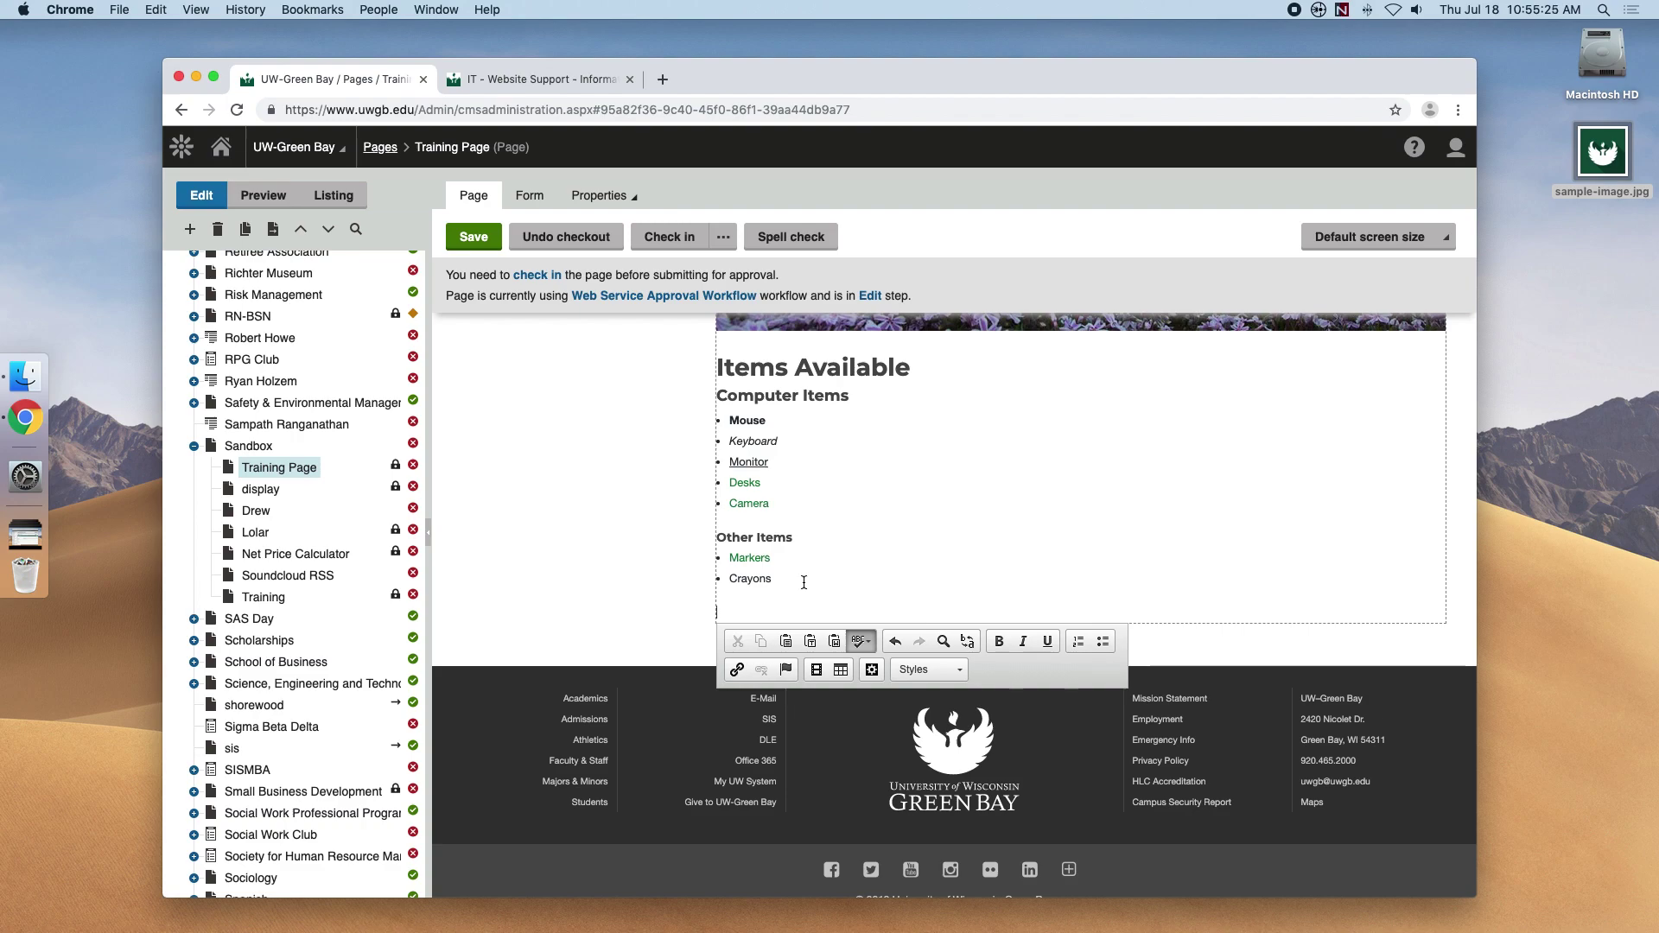
- Insert a UWGB 2 Column widget from the Select widget list at the caret
{"action": "left_click", "coordinate": [873, 673]}
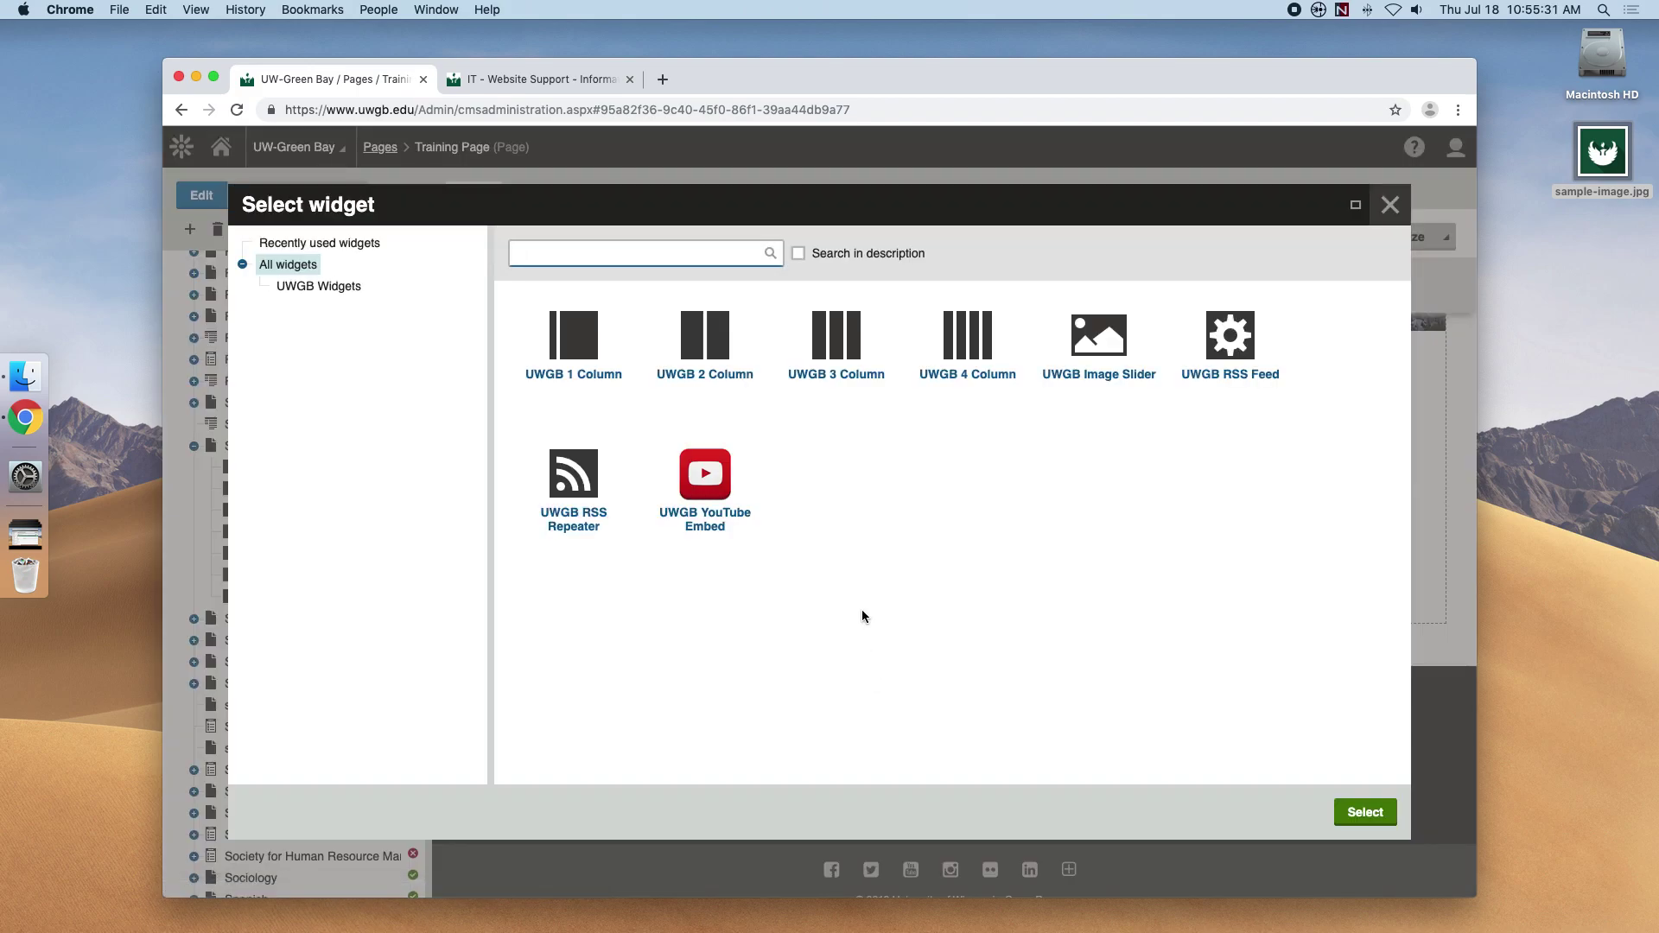
{"action": "left_click", "coordinate": [739, 349]}
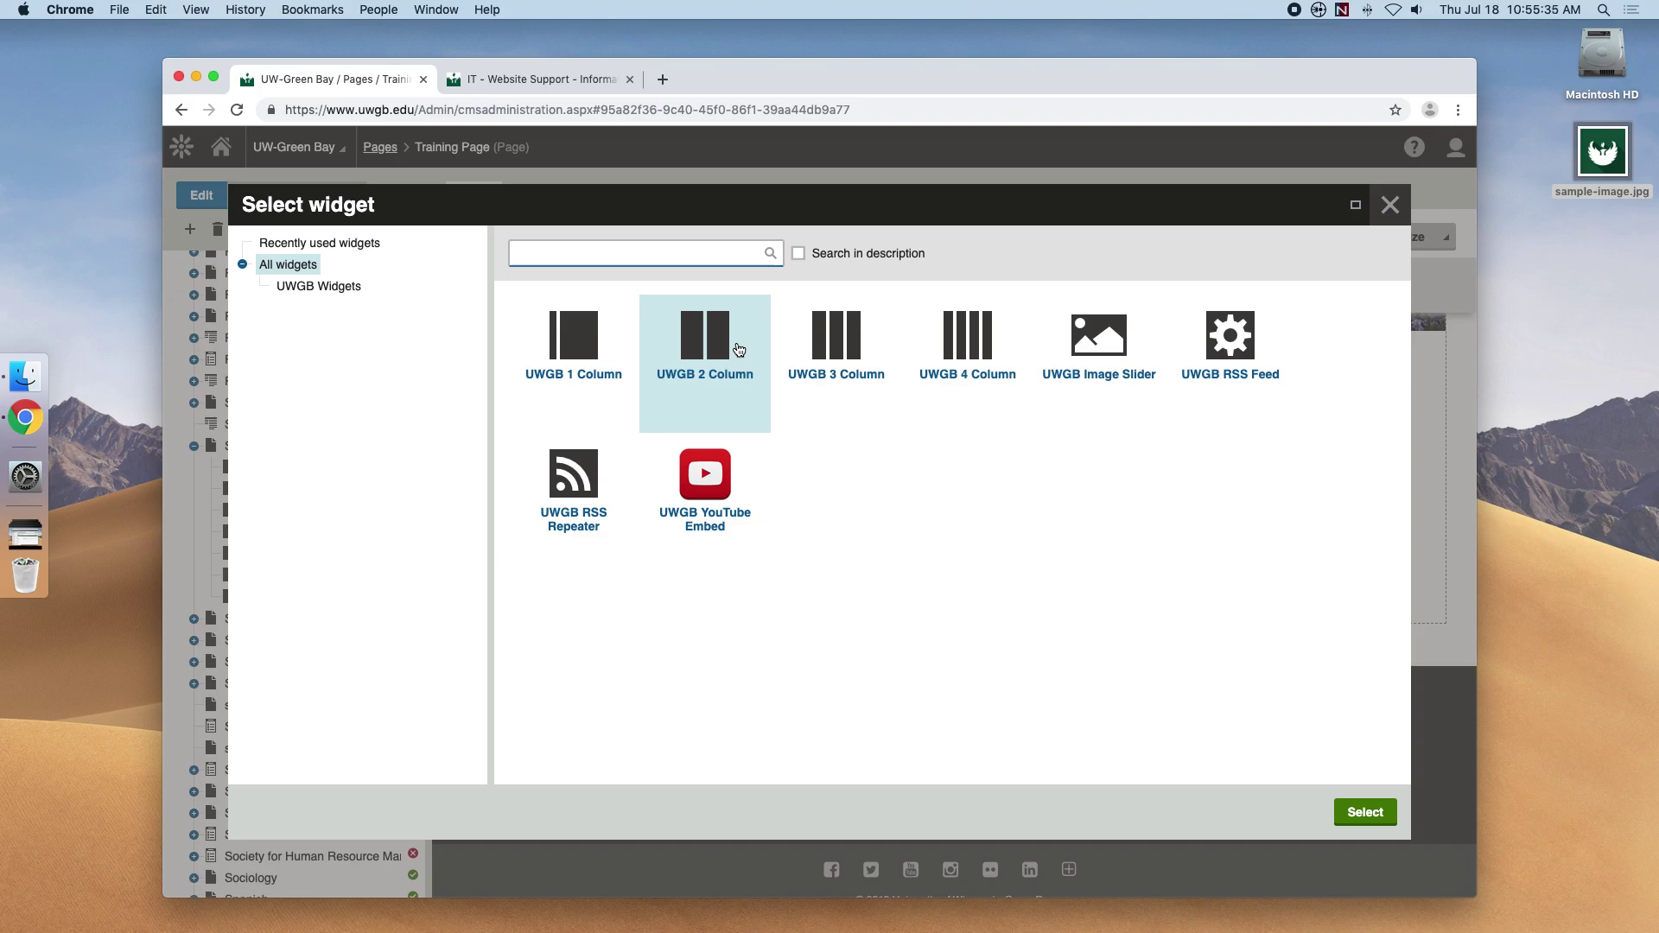
{"action": "left_click", "coordinate": [1344, 811]}
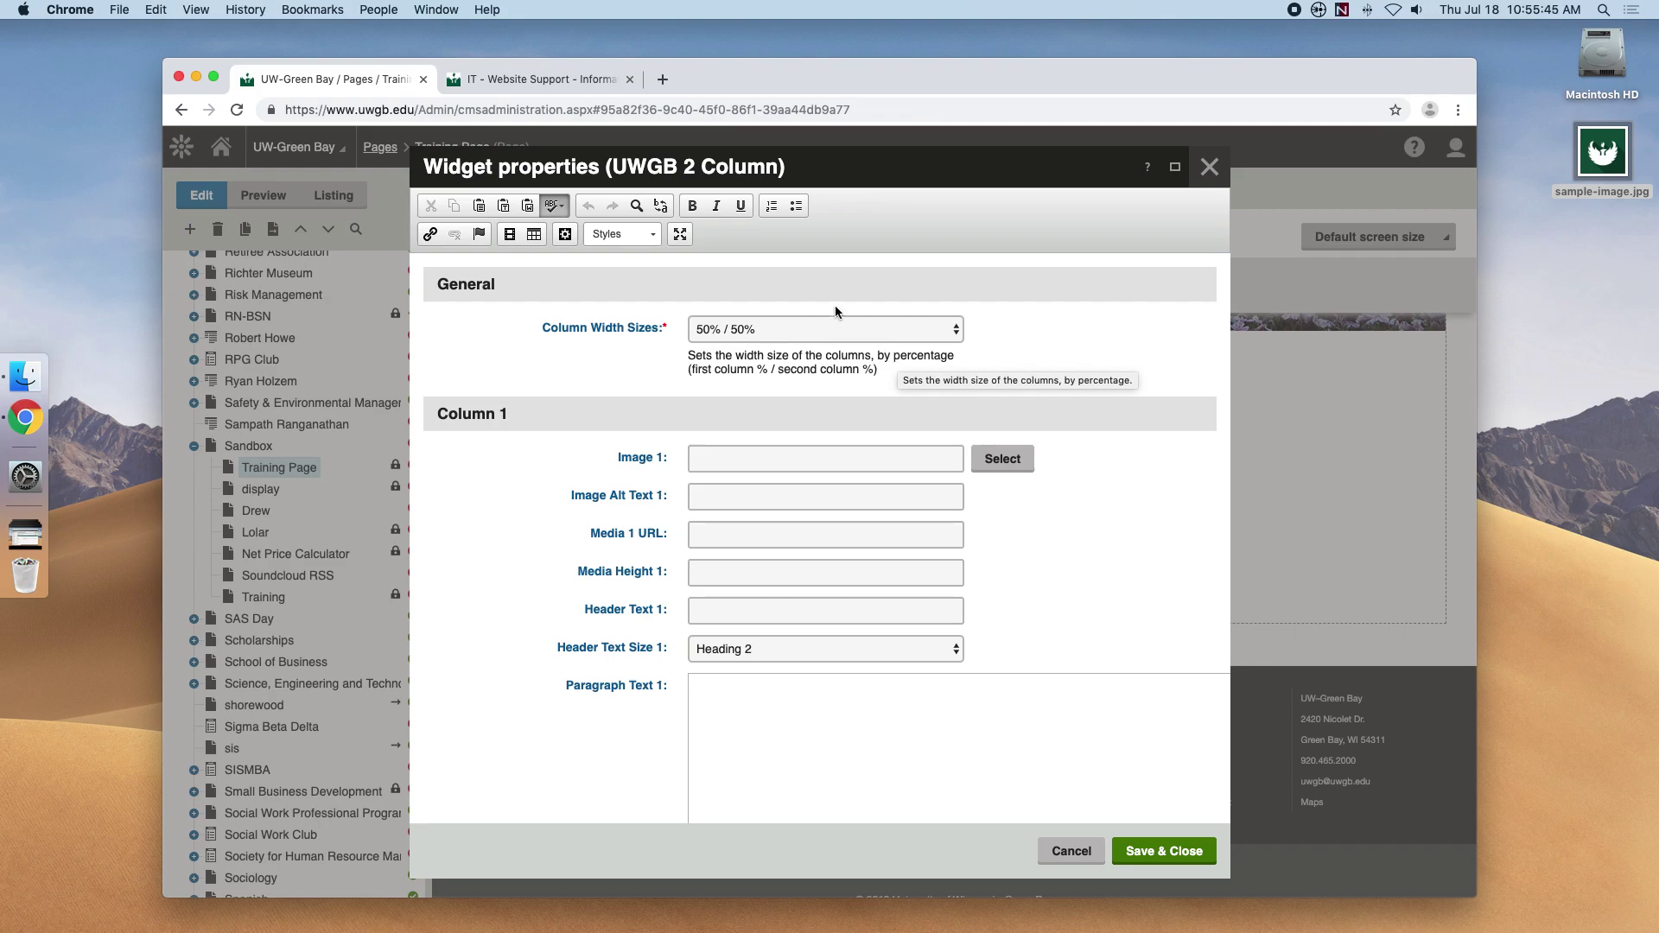
{"action": "left_click", "coordinate": [888, 333]}
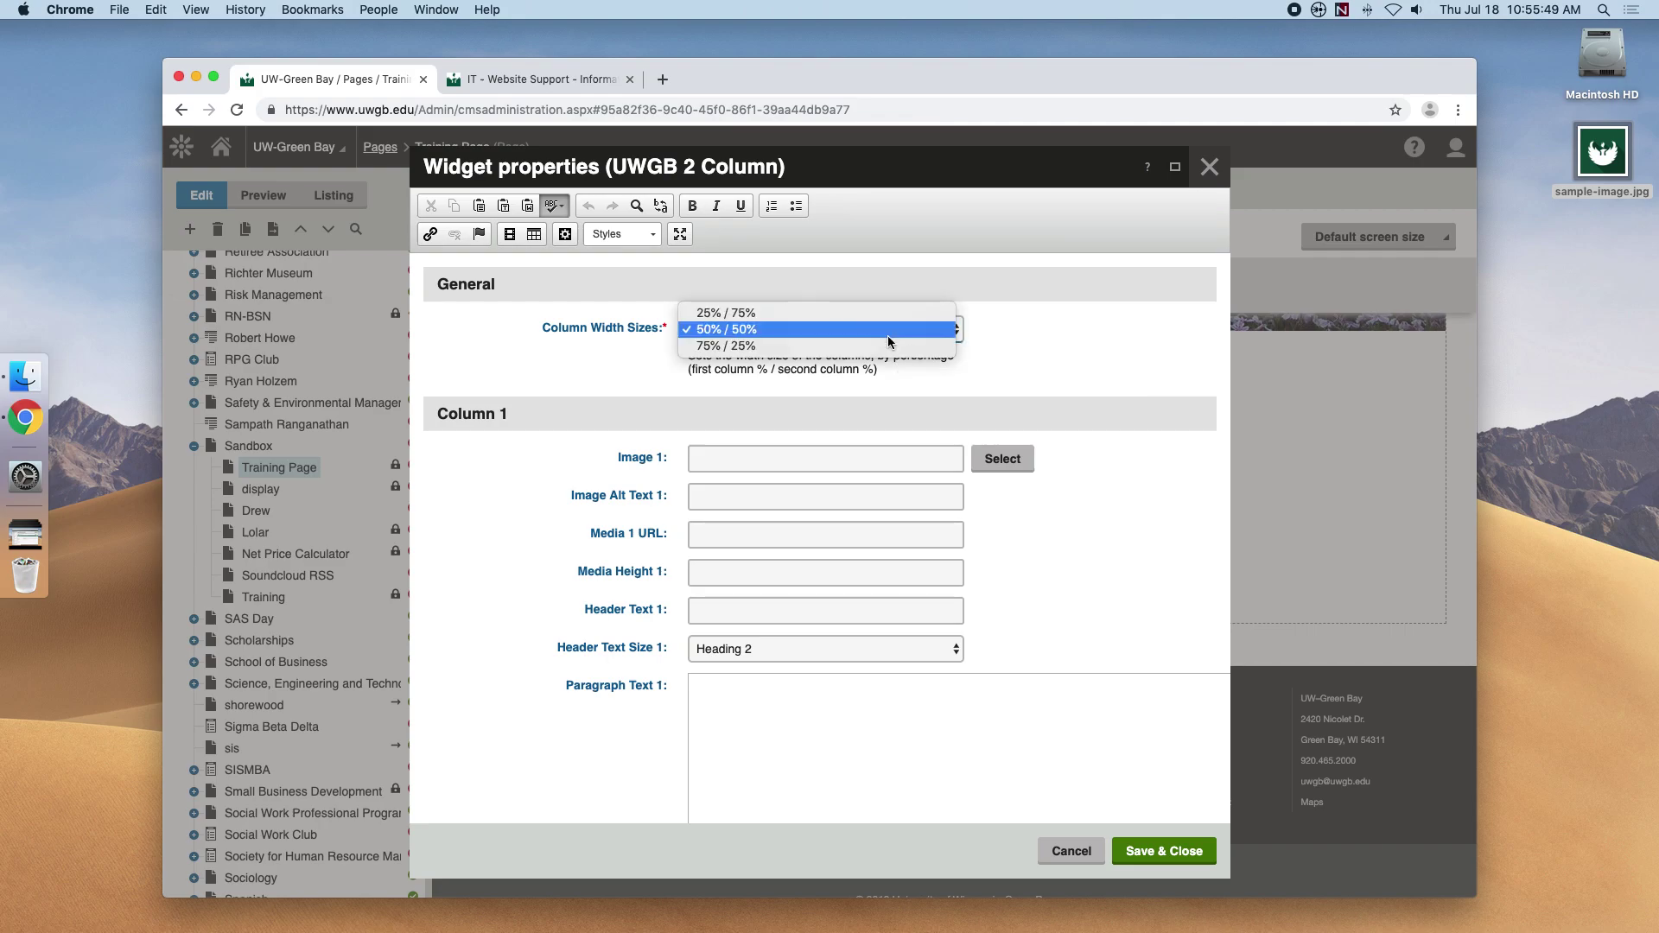
{"action": "left_click", "coordinate": [785, 330]}
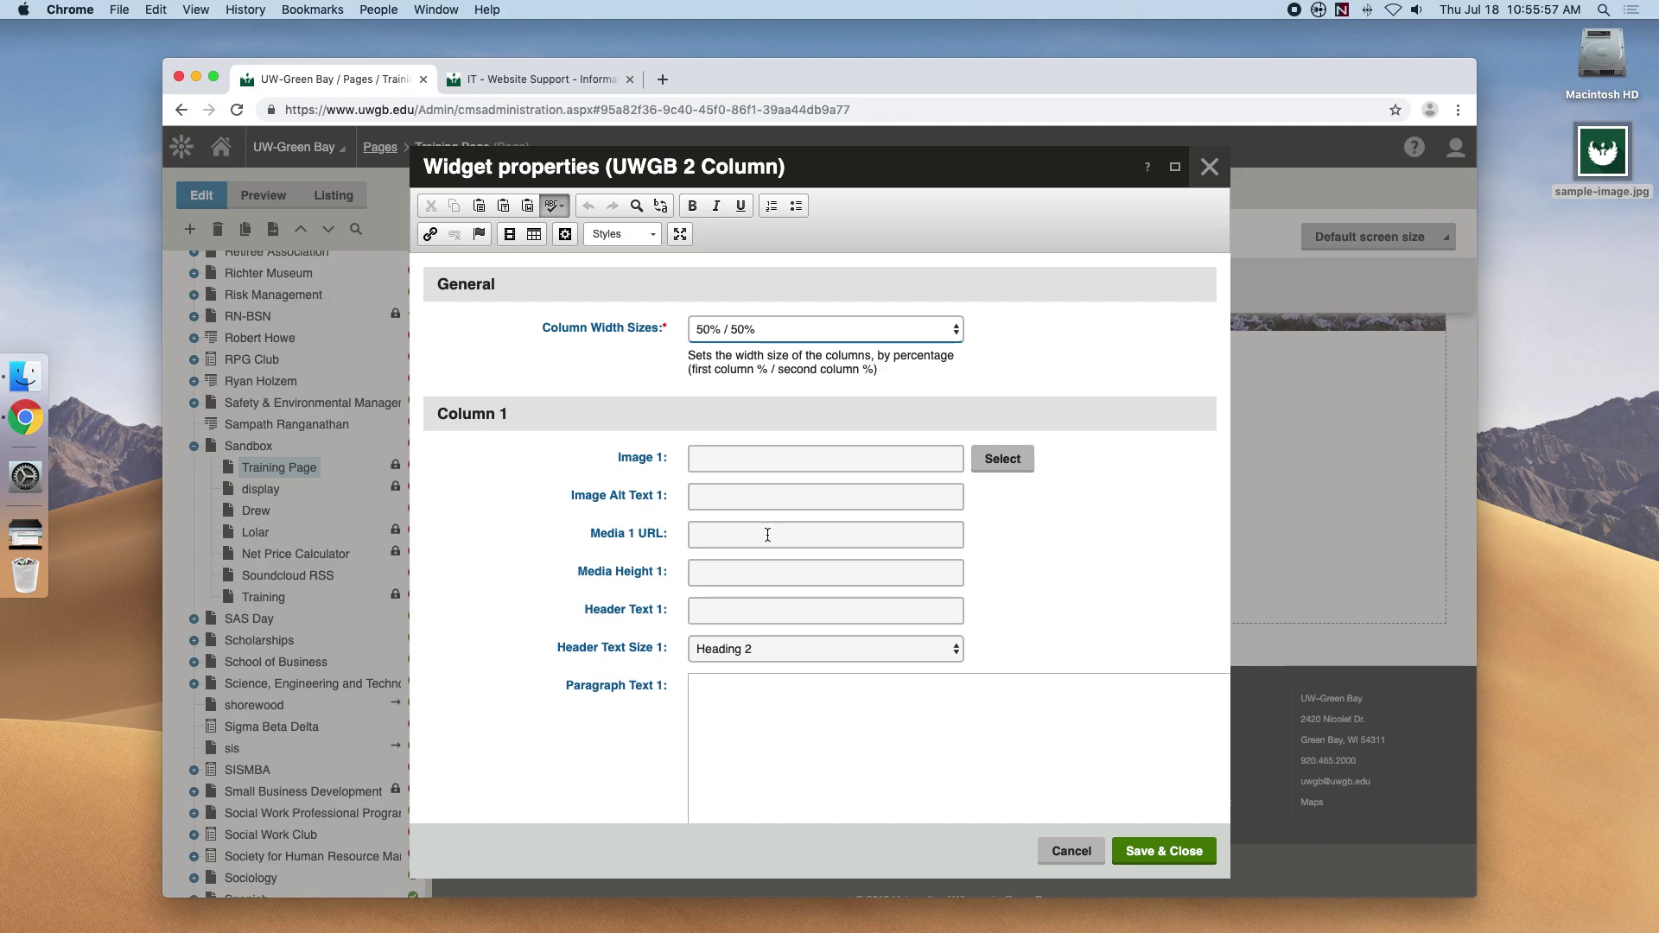
{"action": "scroll", "coordinate": [778, 547], "scroll_direction": "down", "scroll_amount": 1}
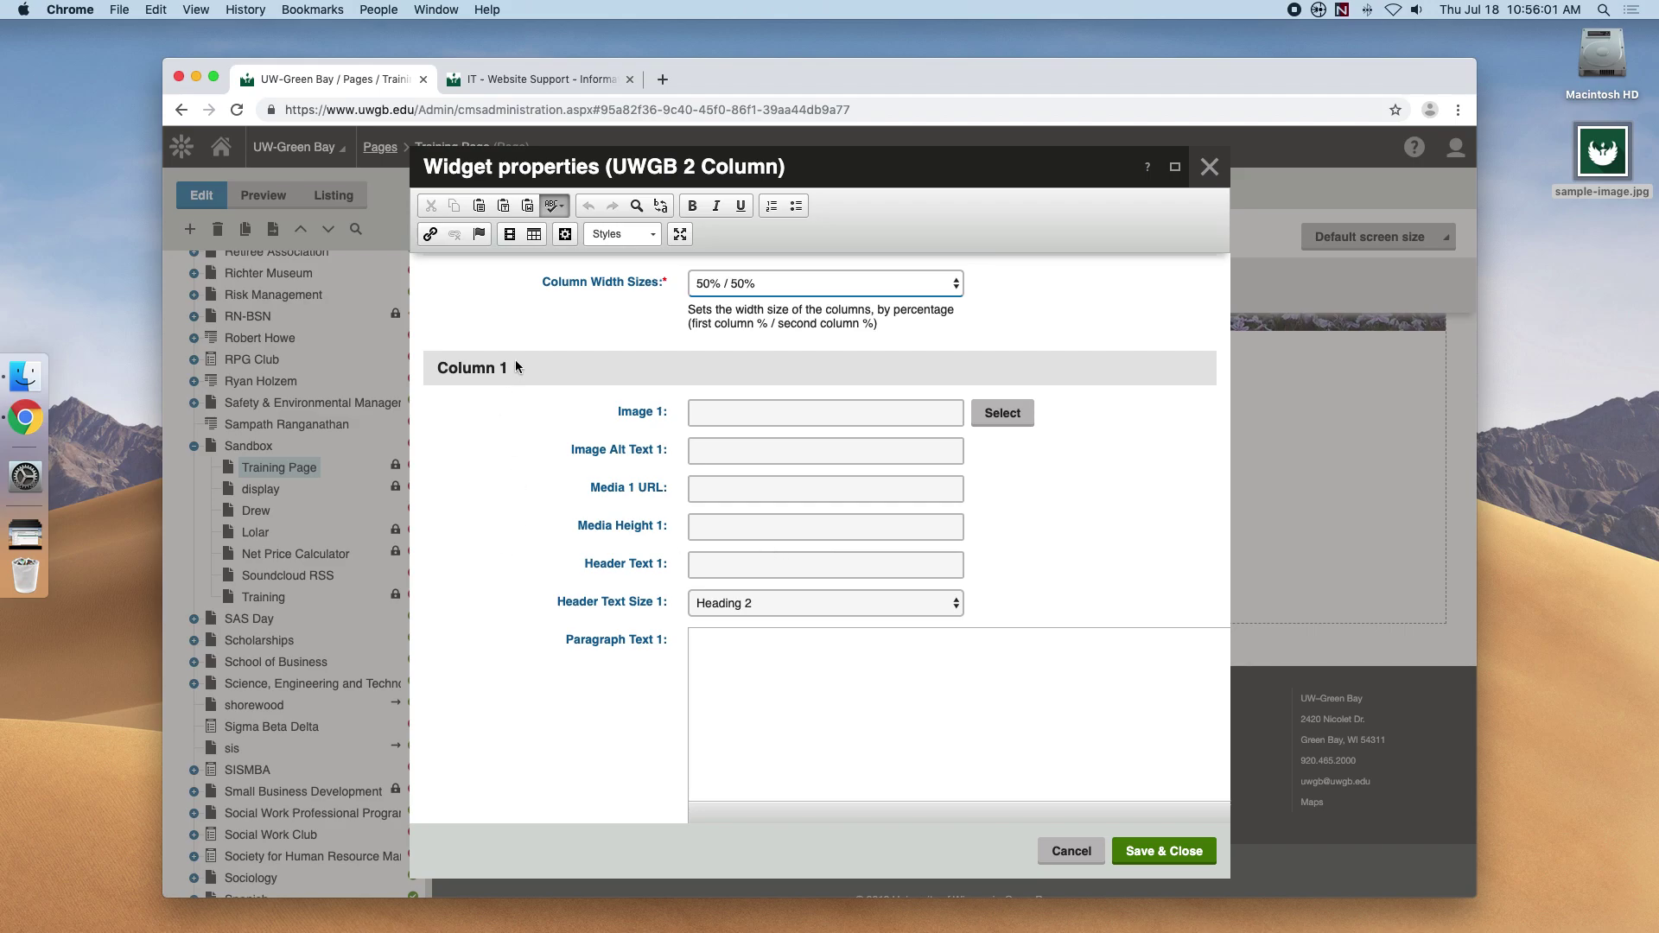
{"action": "left_click_drag", "start_coordinate": [515, 368], "coordinate": [434, 370]}
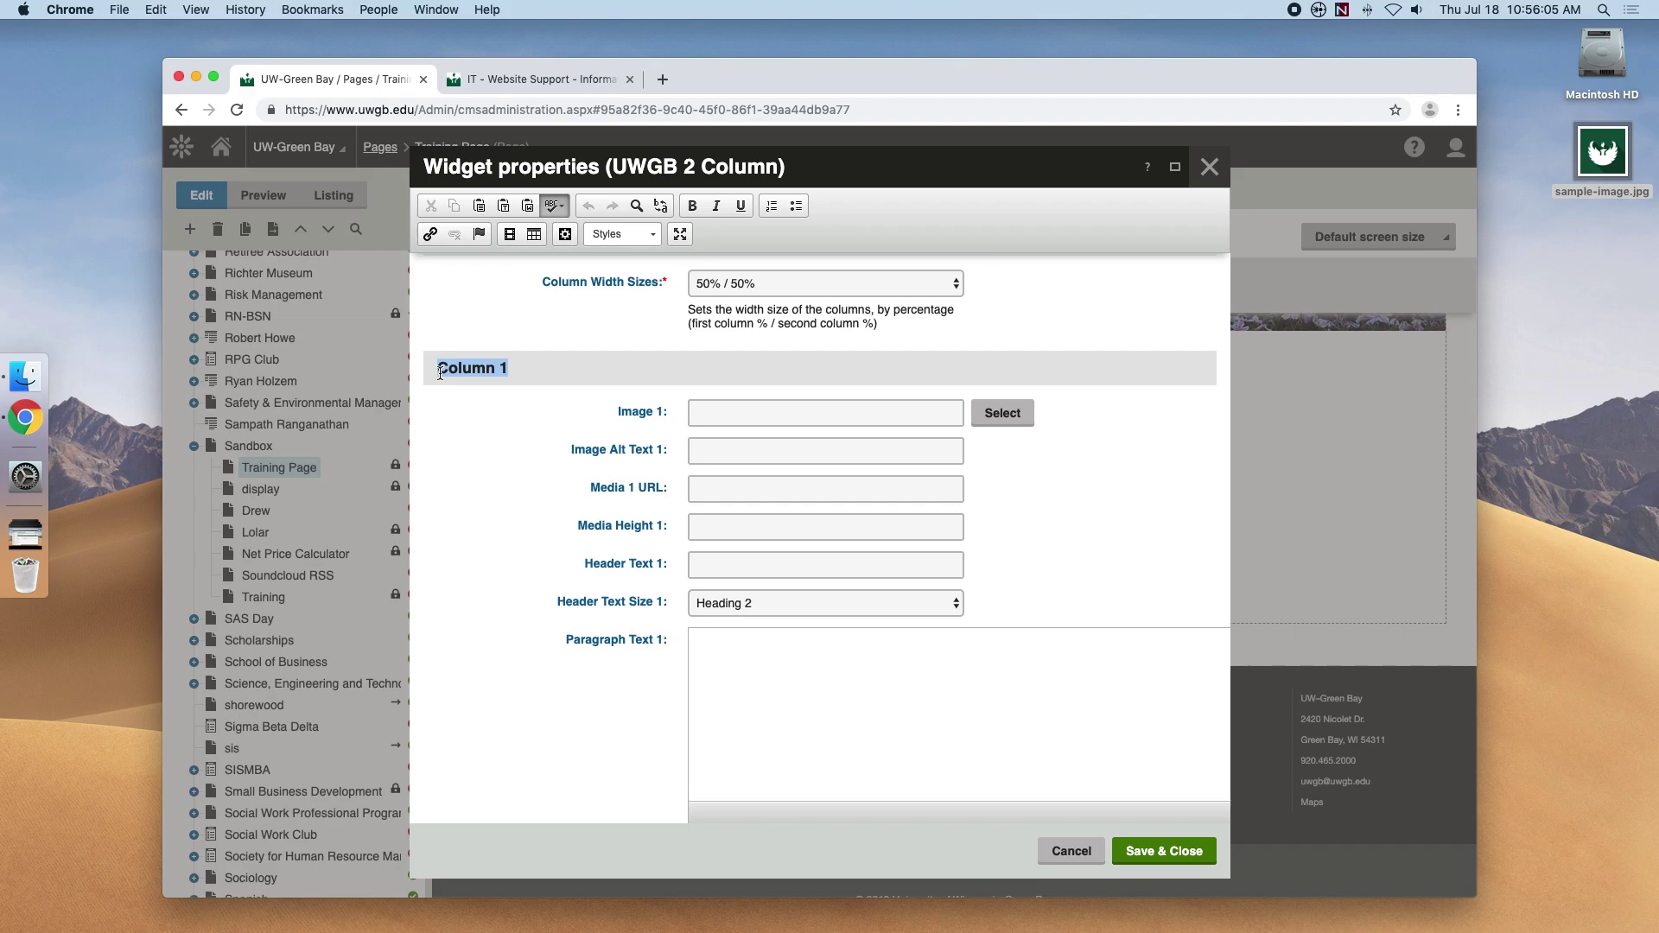
{"action": "left_click", "coordinate": [720, 414]}
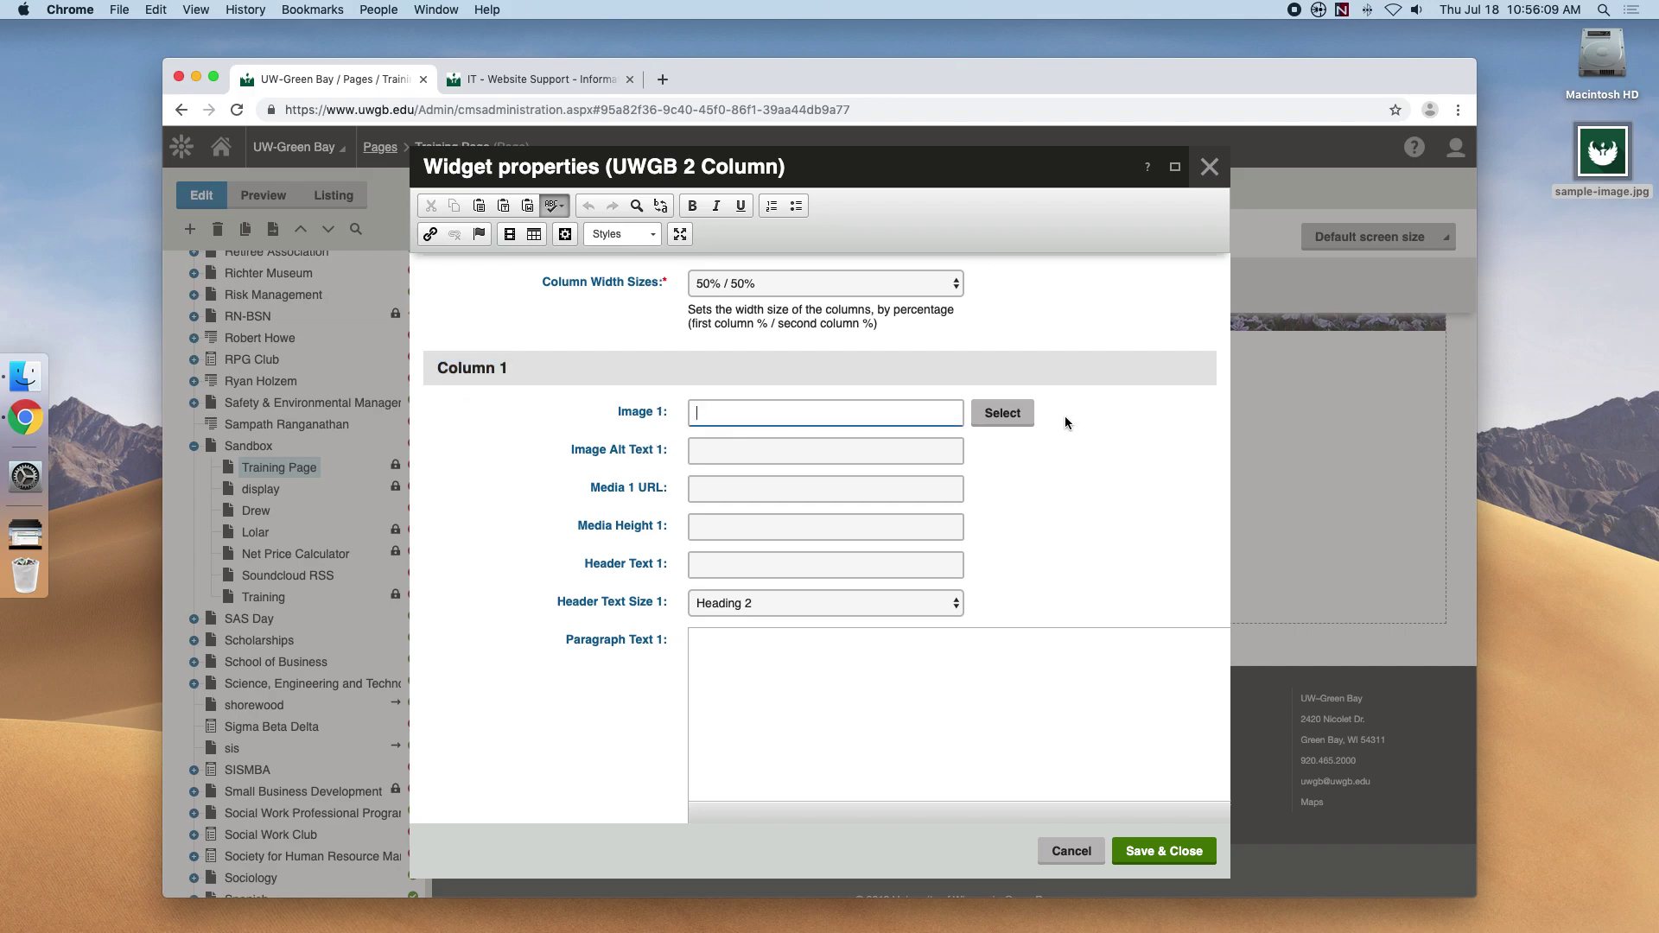
- Set Image 1 to the campfire photo from page 4 of the Admissions master-gallery library
{"action": "left_click", "coordinate": [1005, 413]}
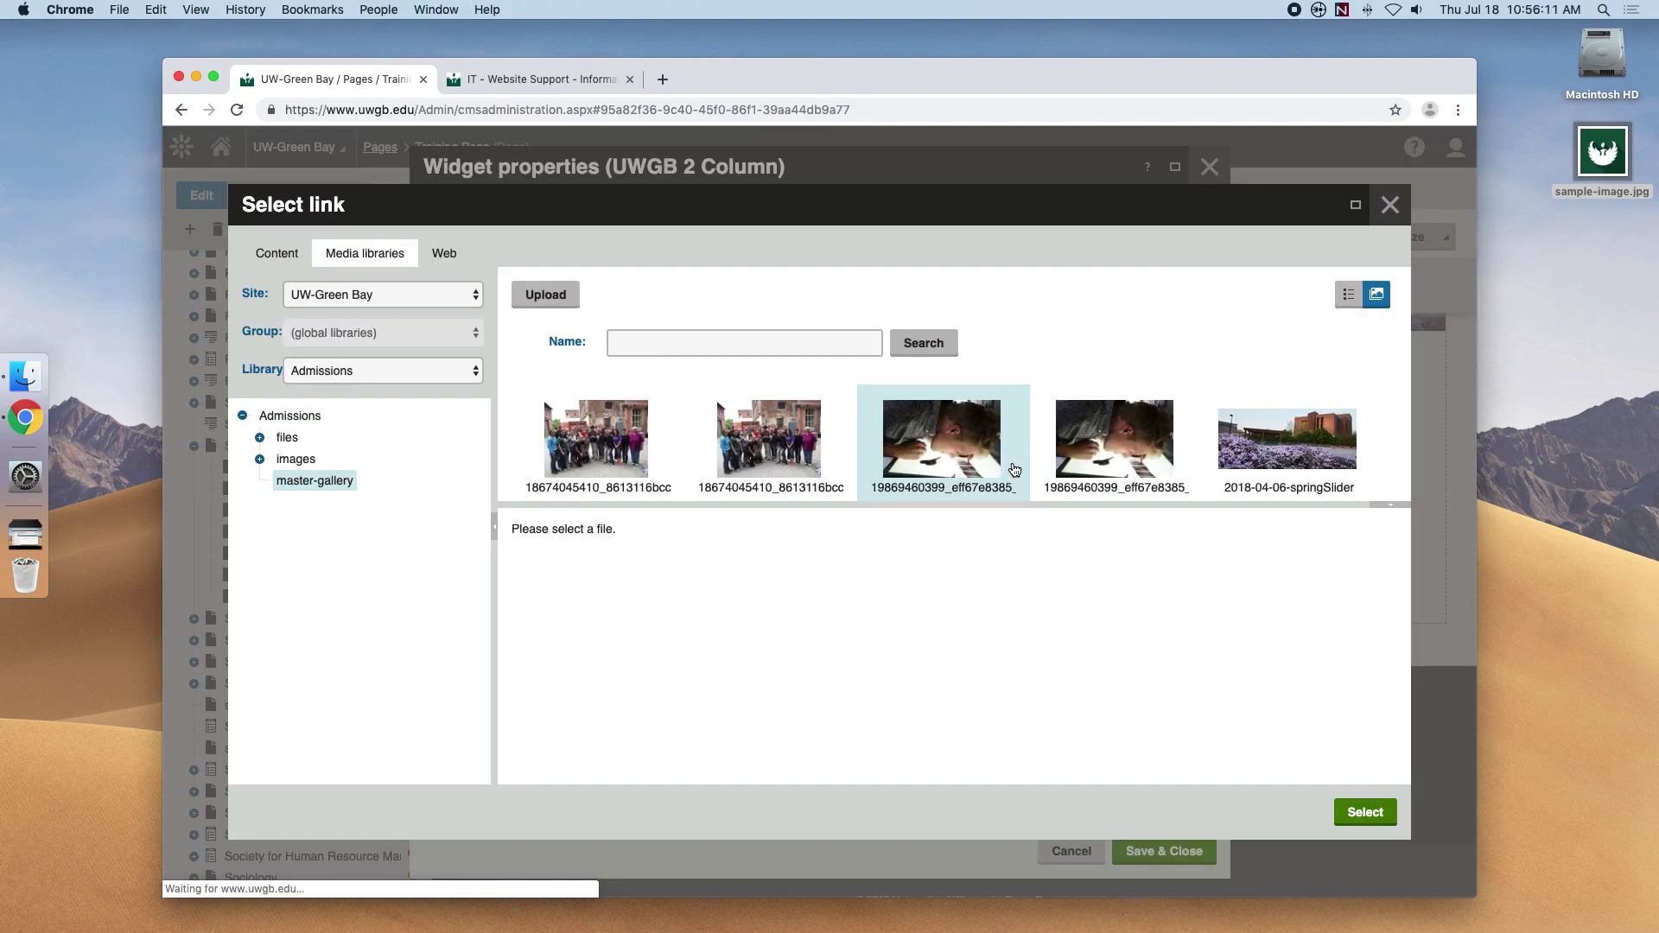
{"action": "left_click", "coordinate": [1394, 506]}
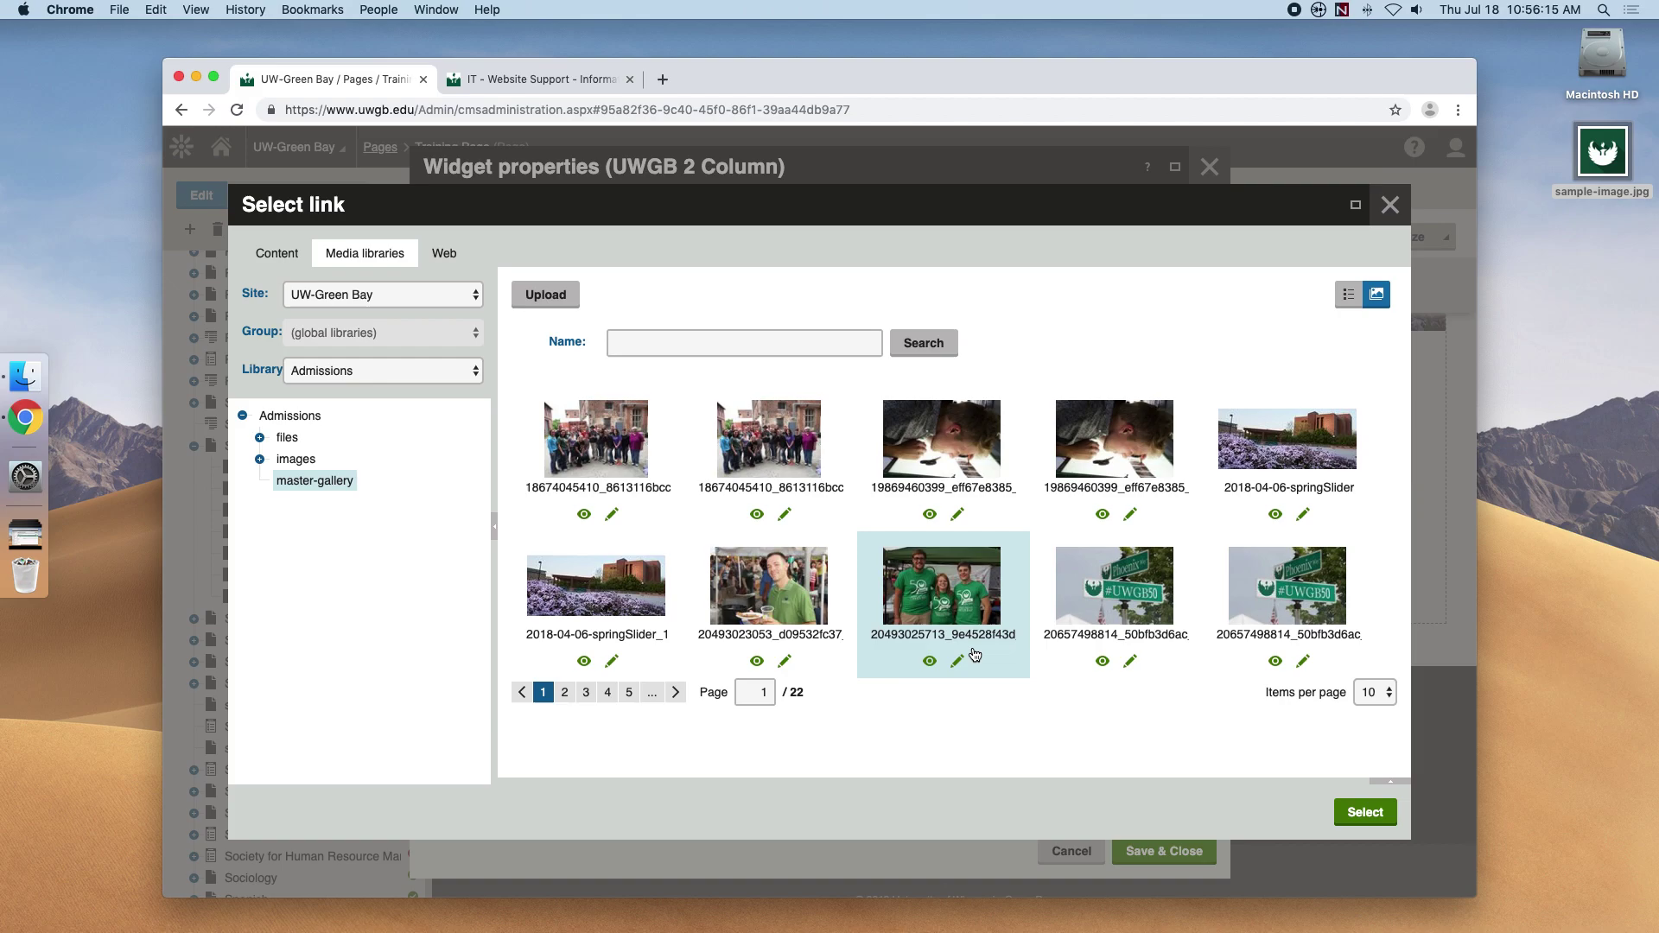
{"action": "left_click", "coordinate": [608, 692]}
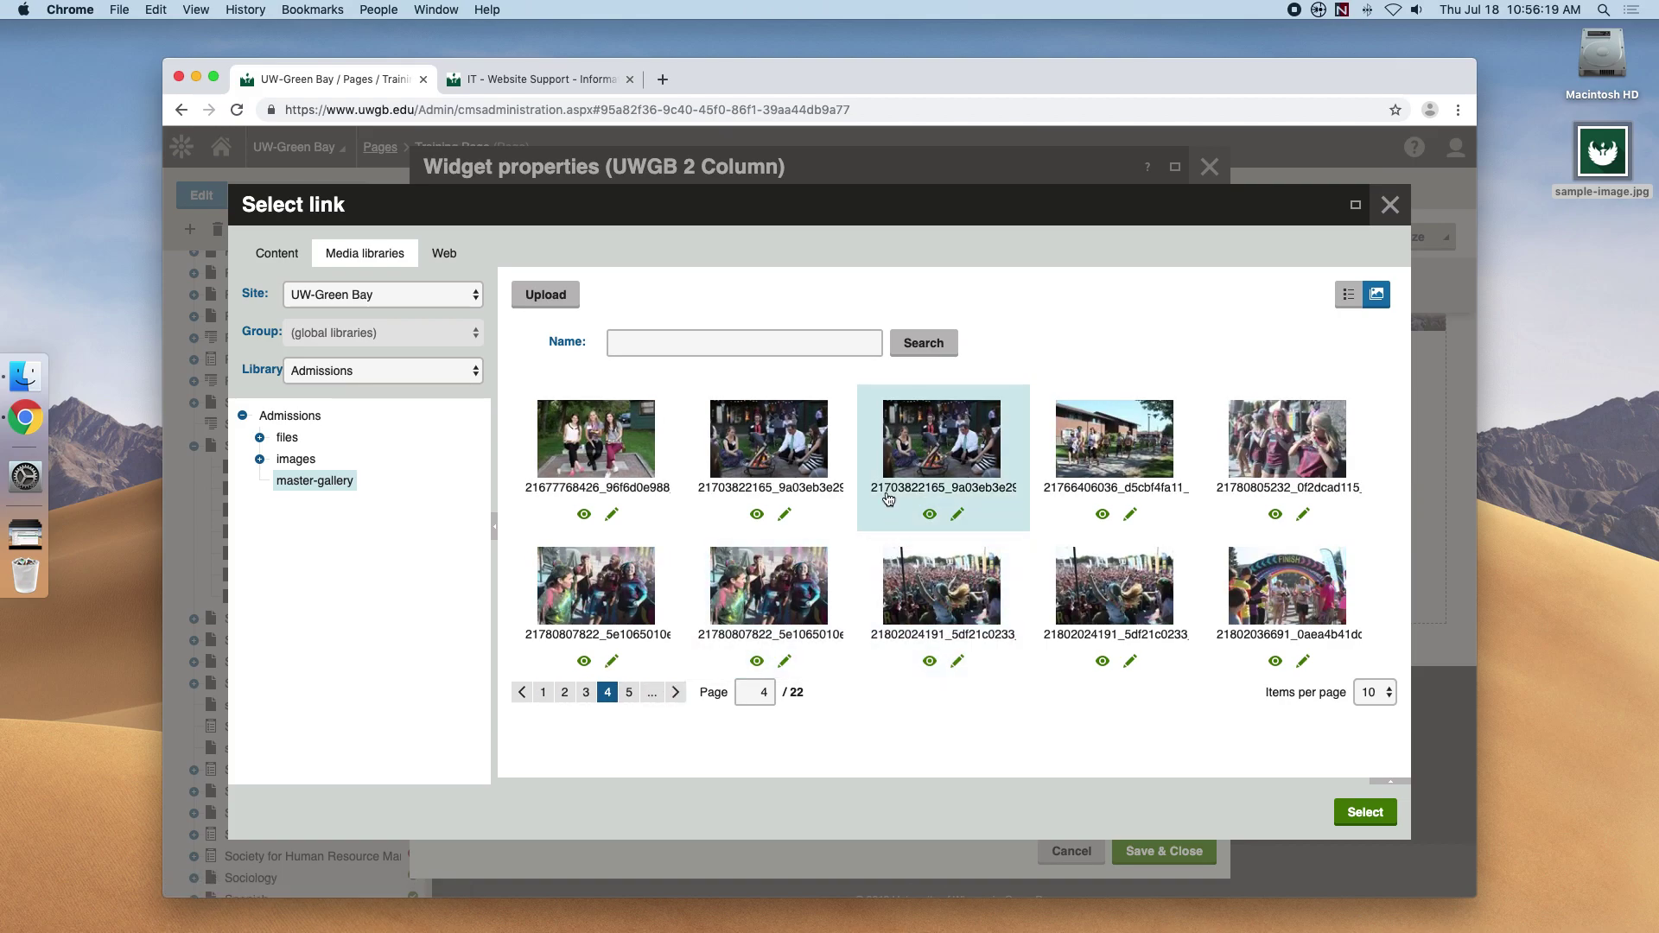
{"action": "left_click", "coordinate": [901, 456]}
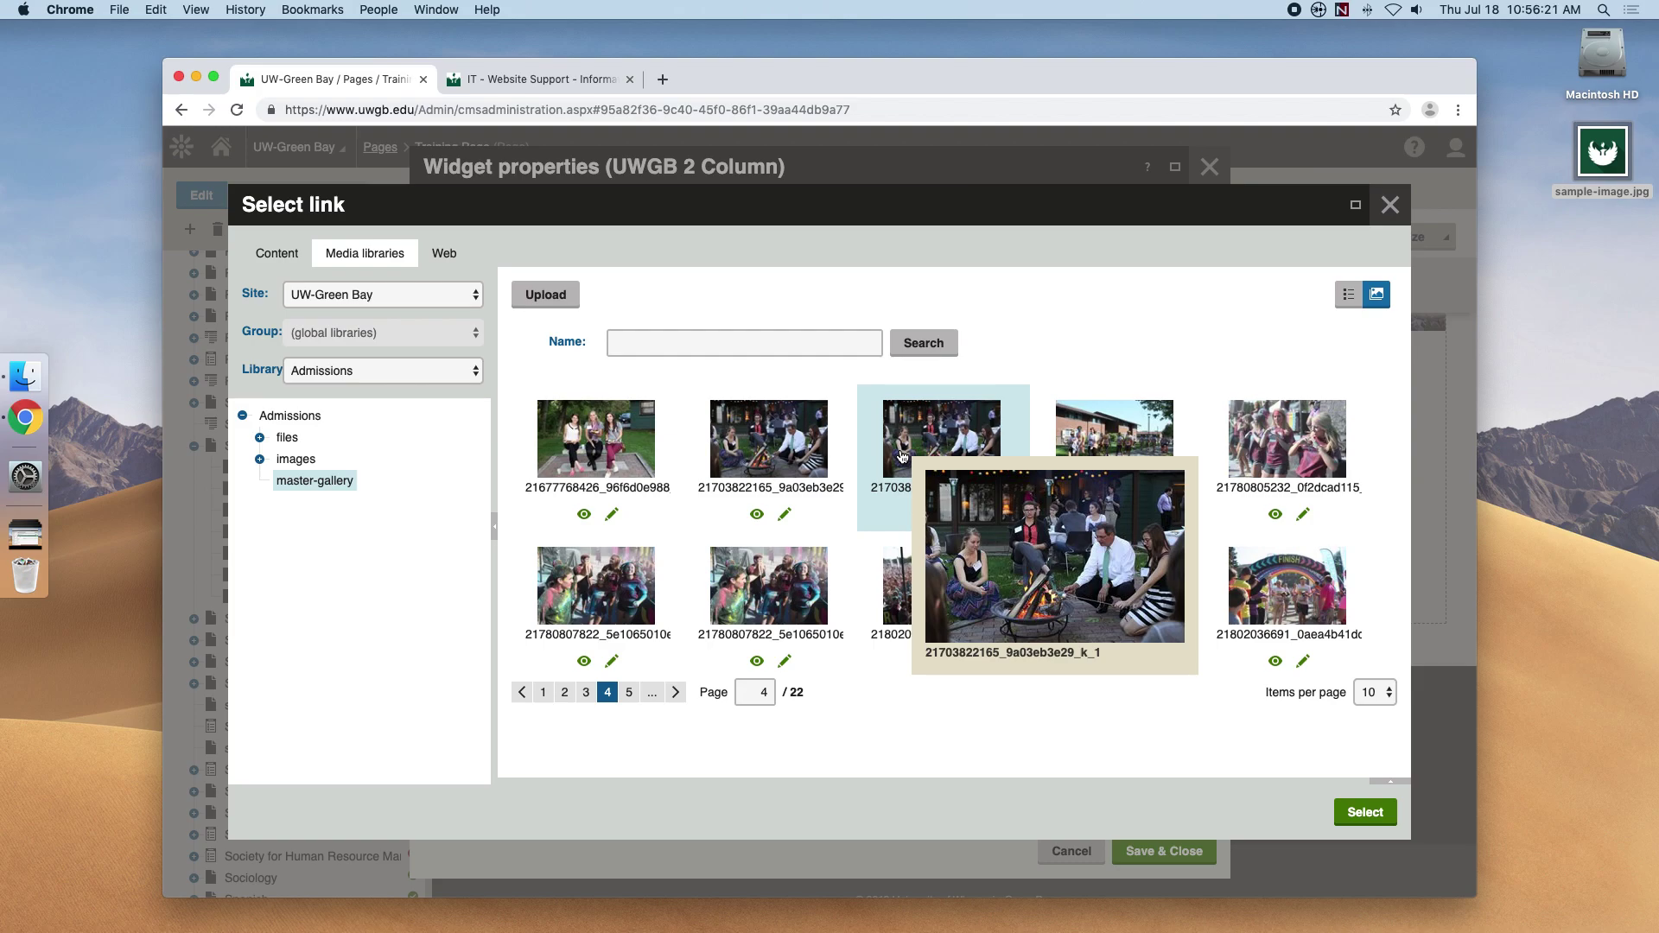
{"action": "left_click", "coordinate": [1377, 817]}
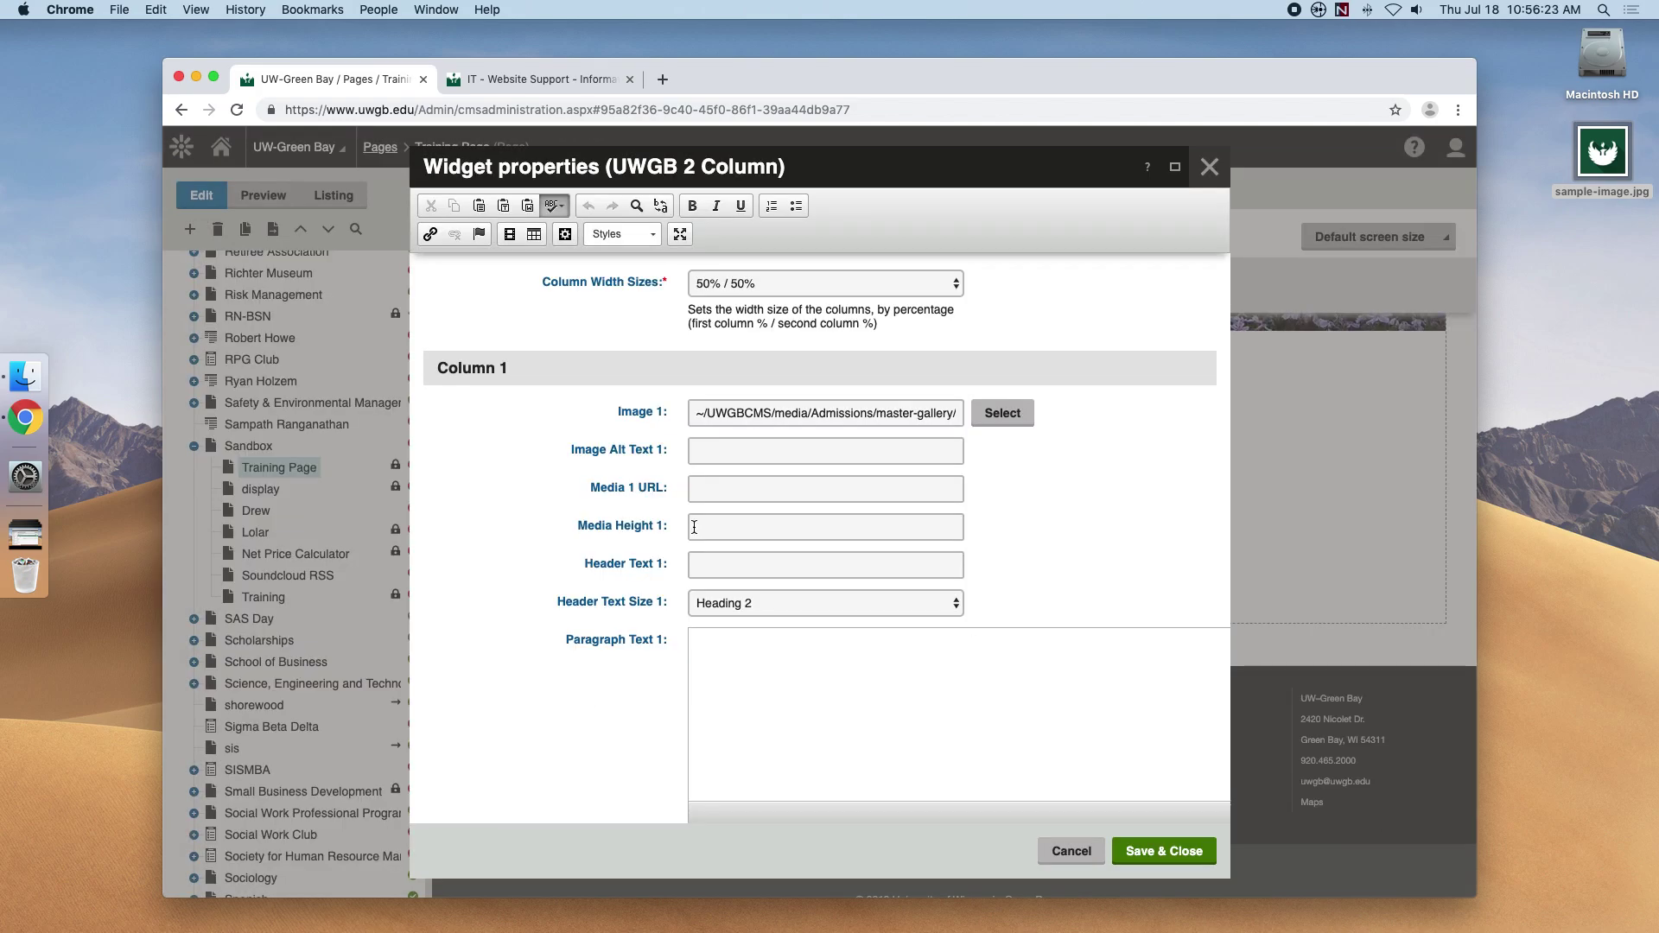
{"action": "left_click", "coordinate": [731, 448]}
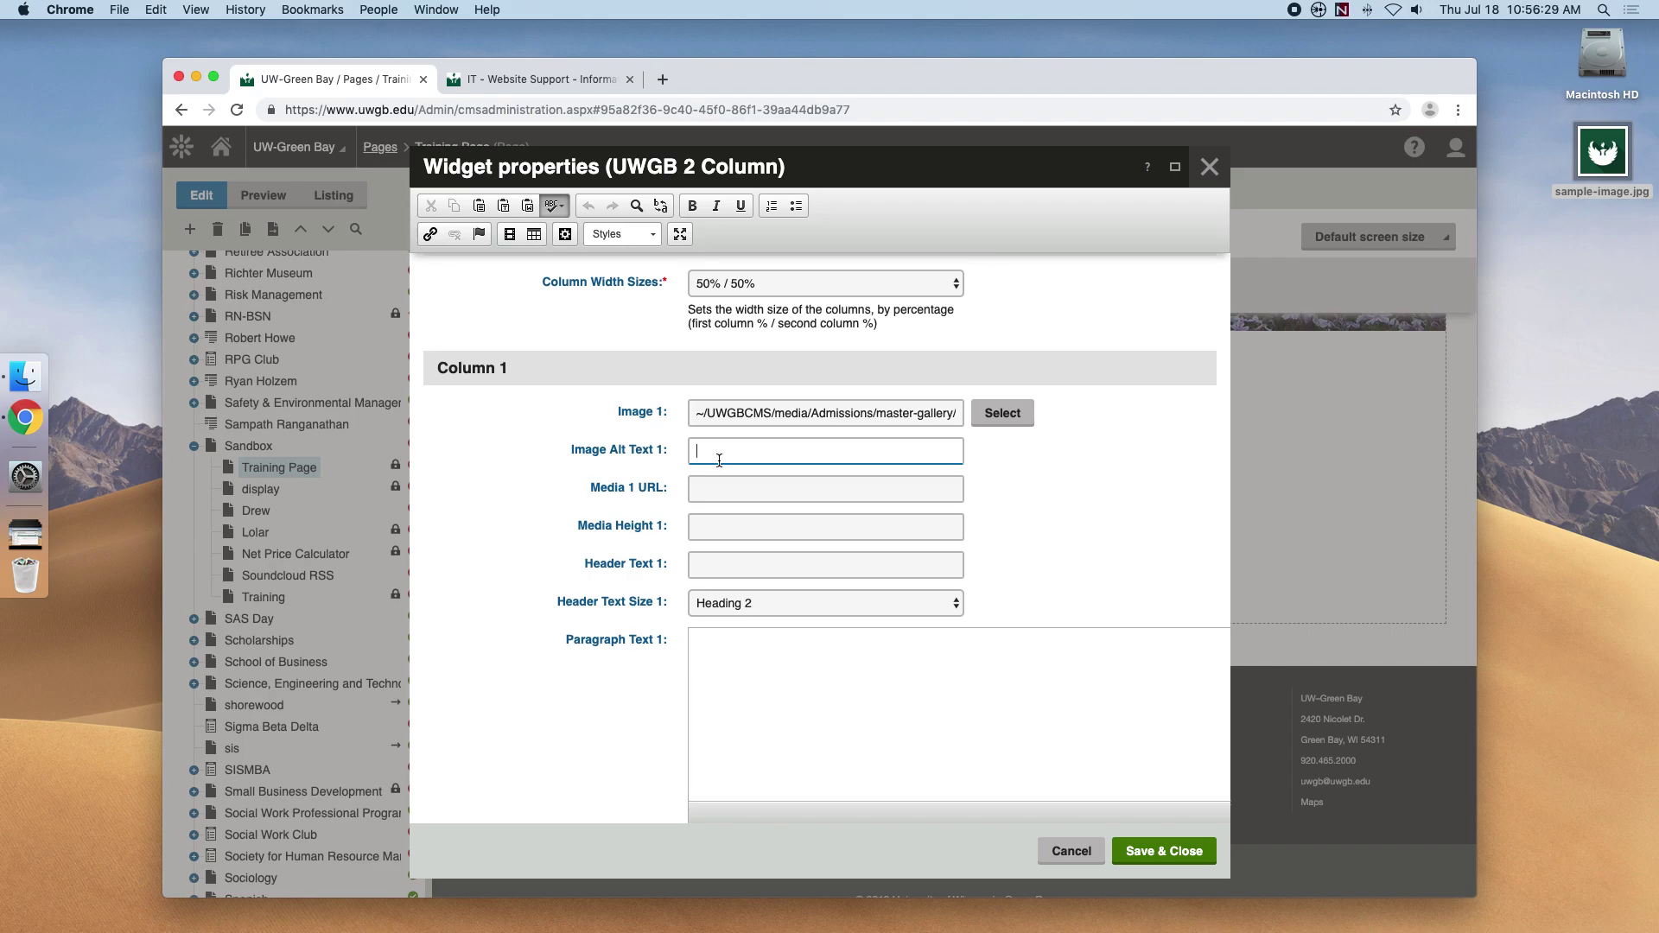
- Give Image 1 the alt text 'Chancellor at a campfire with UWGB students'
{"action": "type", "text": "Chancellor at a campfire with UWGB students"}
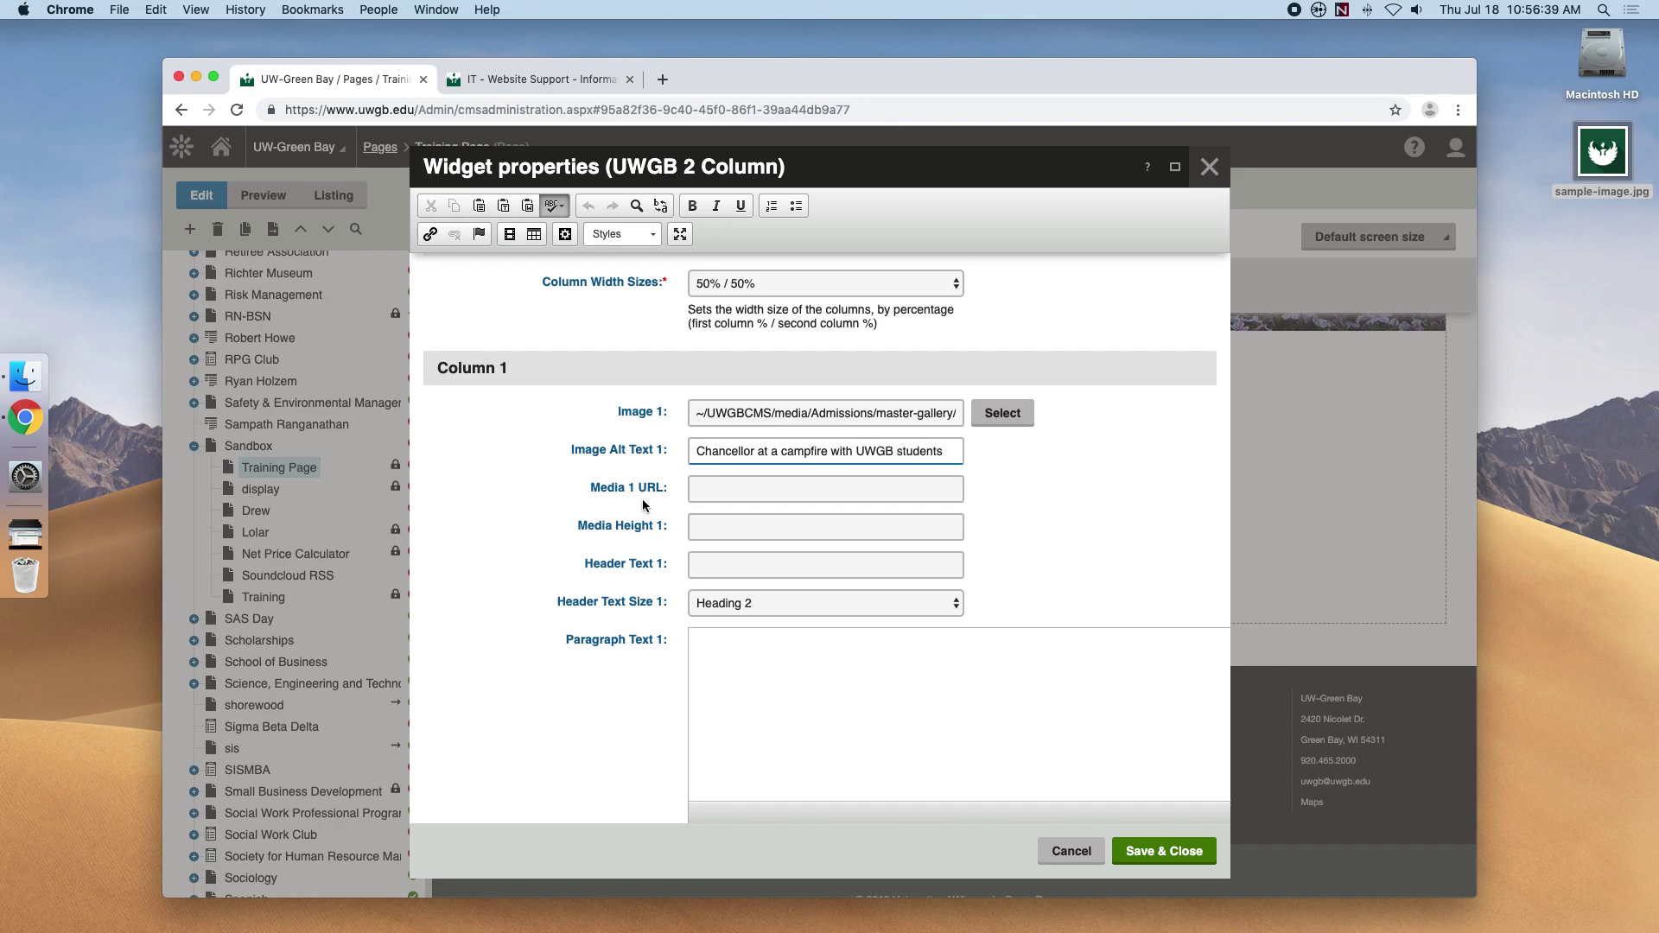
{"action": "left_click", "coordinate": [711, 484]}
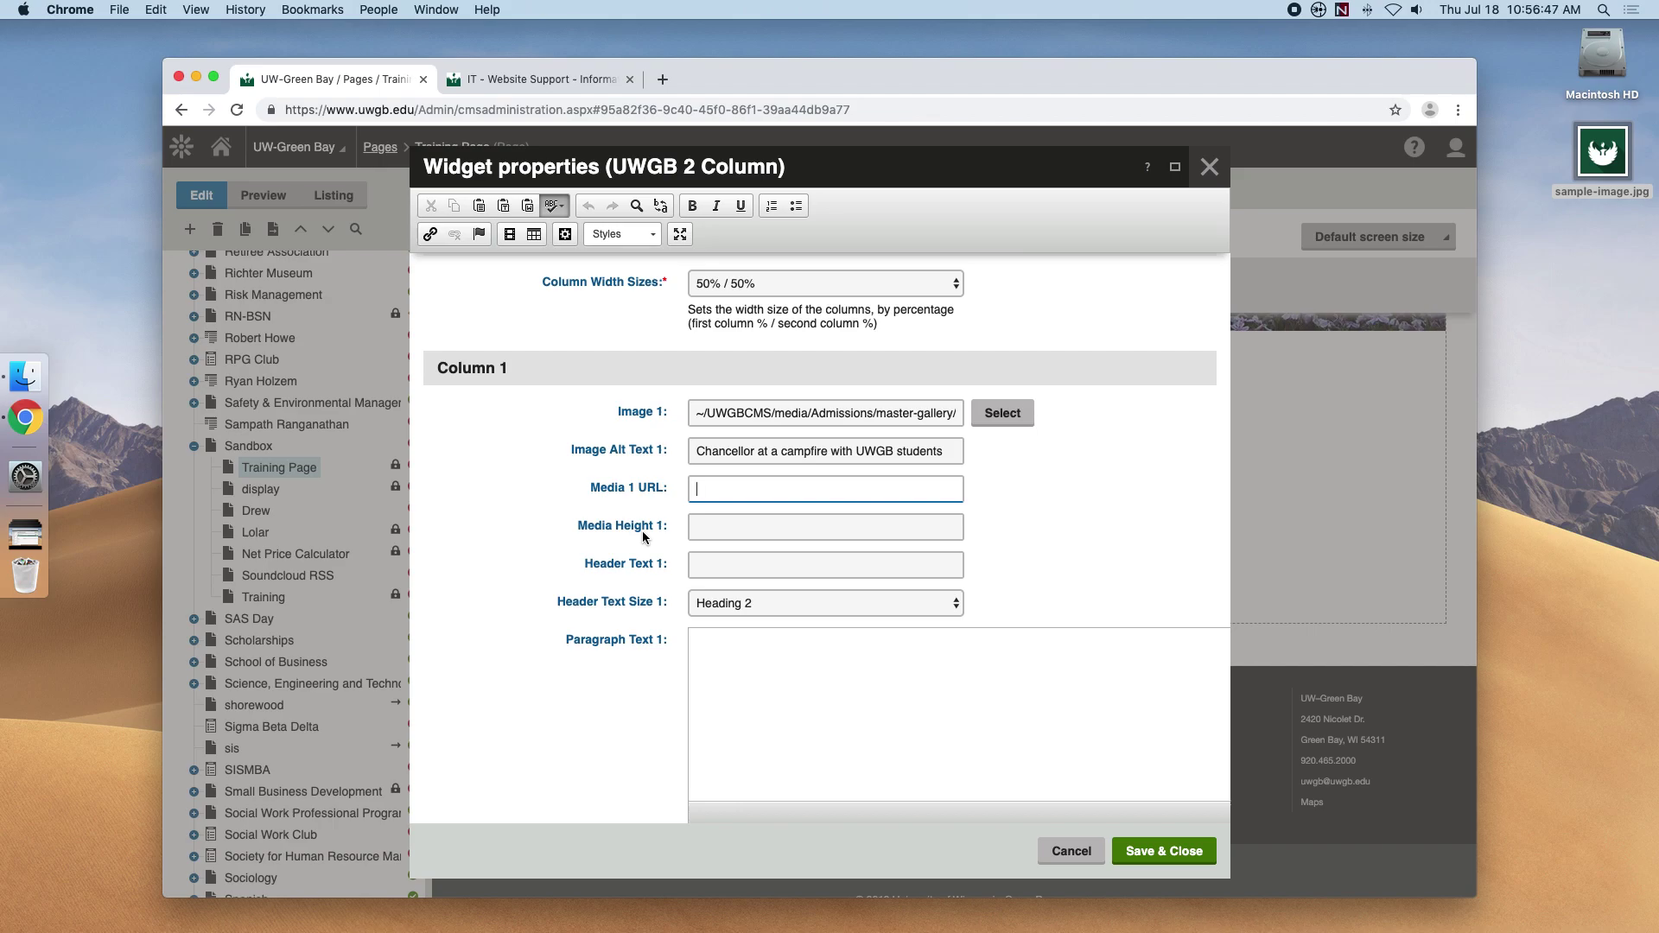
- Add header 'Come Join Us!' as Heading 4 and paragraph 'We hope to see you at the next campfire'
{"action": "left_click", "coordinate": [733, 563]}
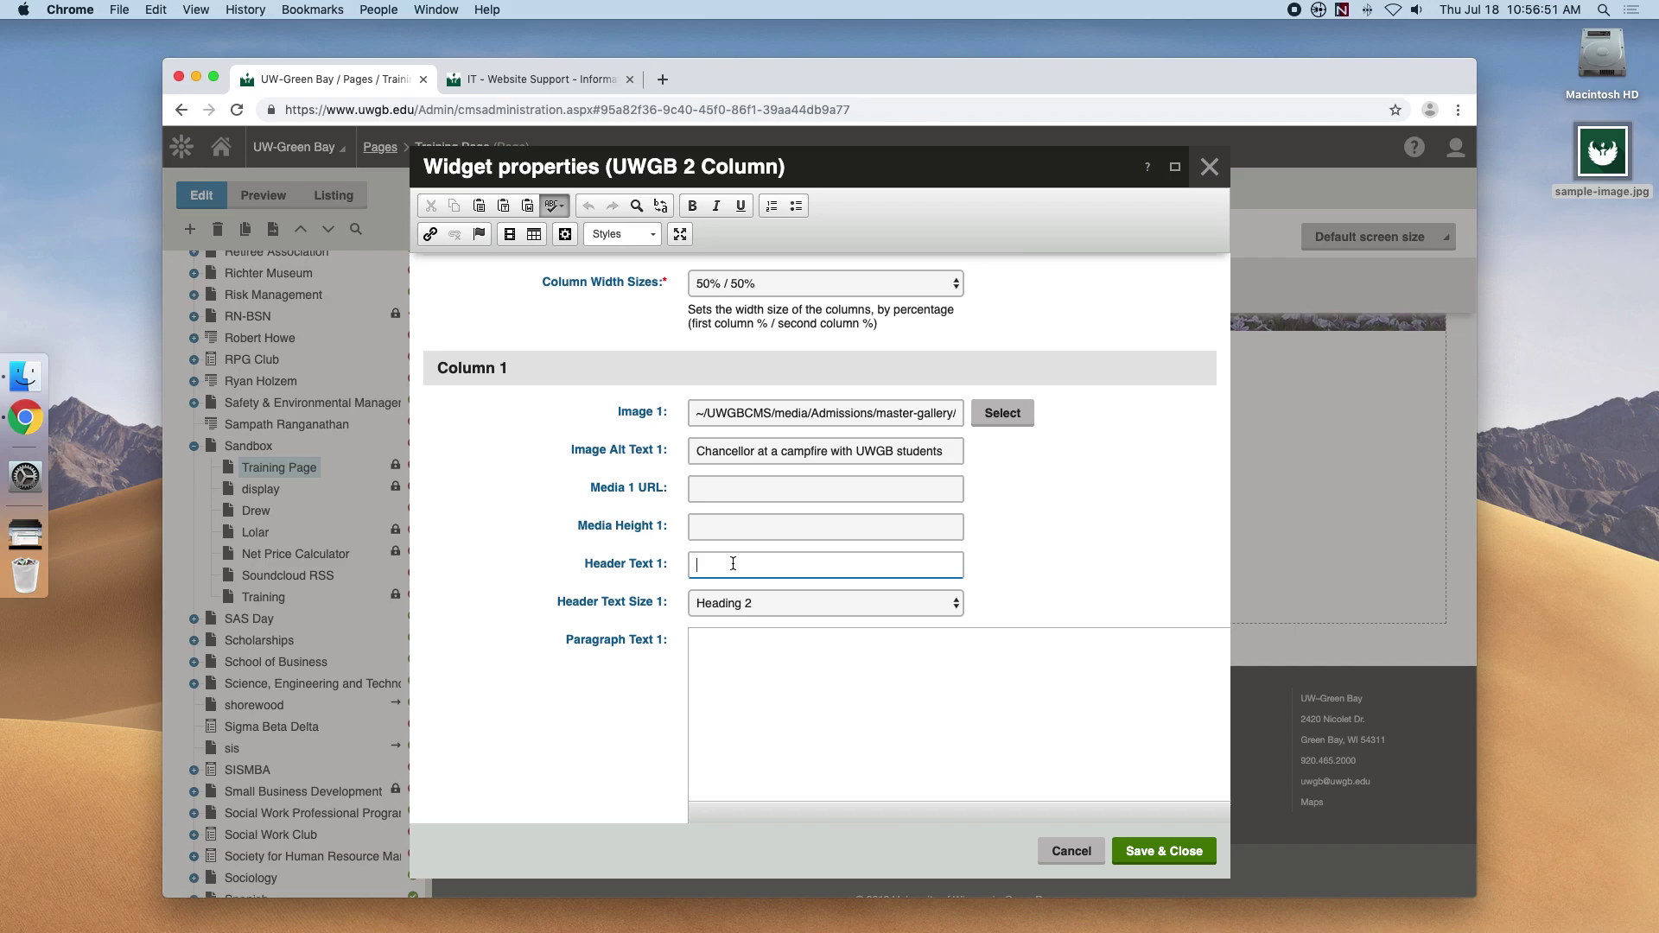
{"action": "type", "text": "Come Join Us!"}
{"action": "left_click", "coordinate": [797, 601]}
{"action": "left_click", "coordinate": [772, 637]}
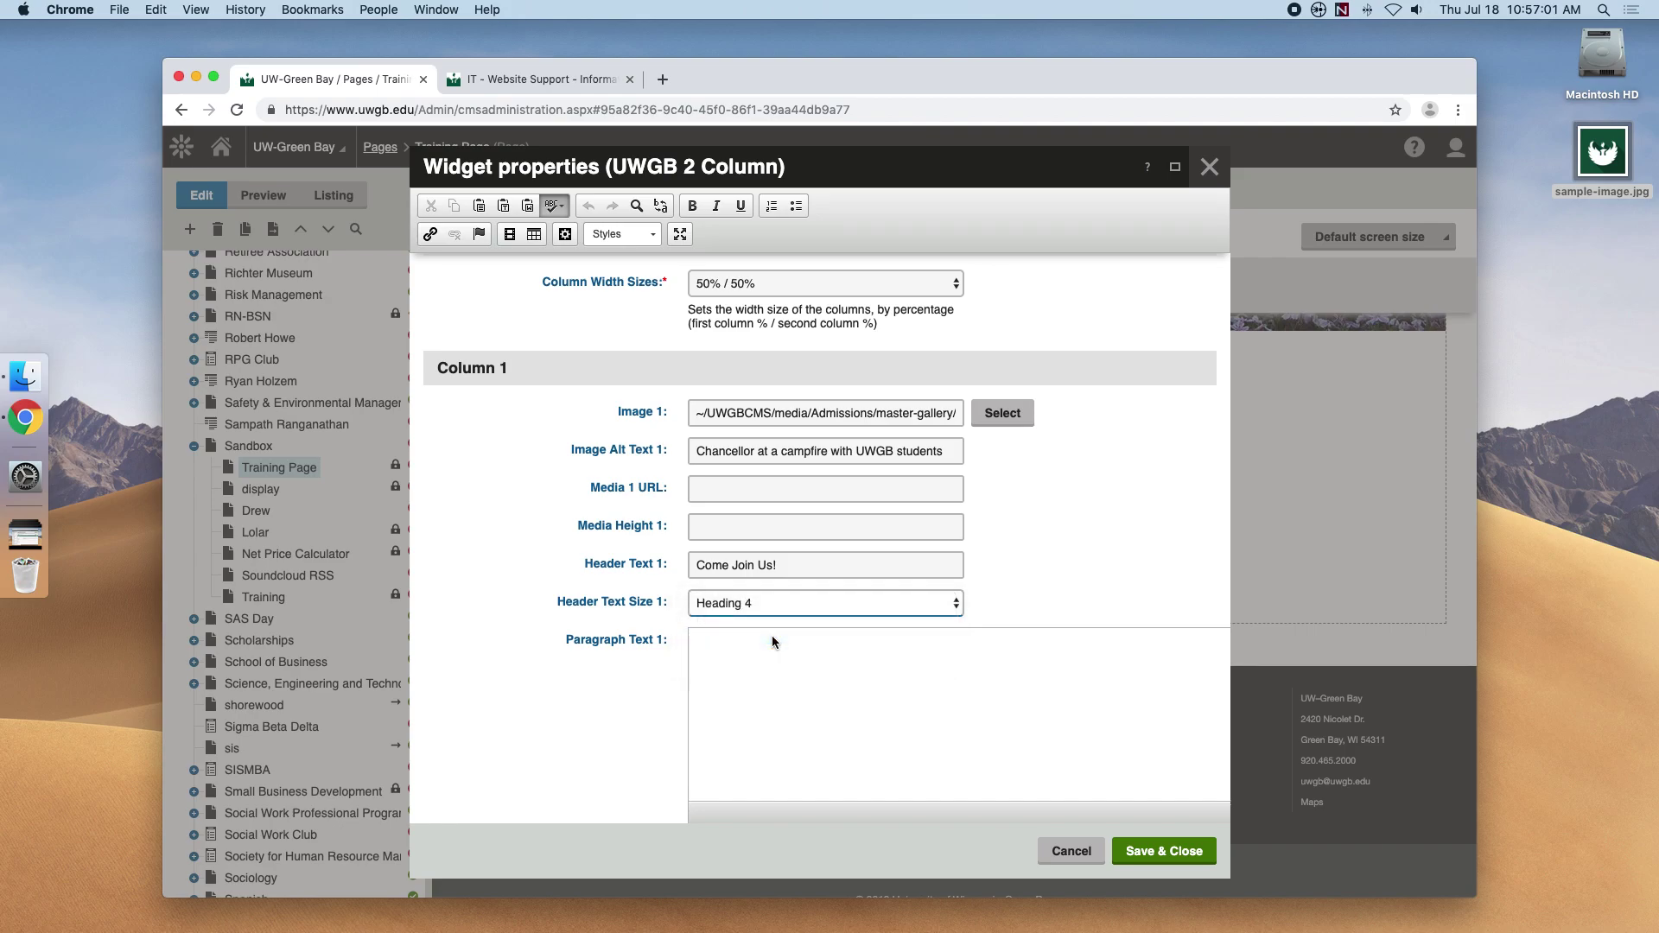
{"action": "scroll", "coordinate": [771, 636], "scroll_direction": "down", "scroll_amount": 3}
{"action": "left_click", "coordinate": [776, 575]}
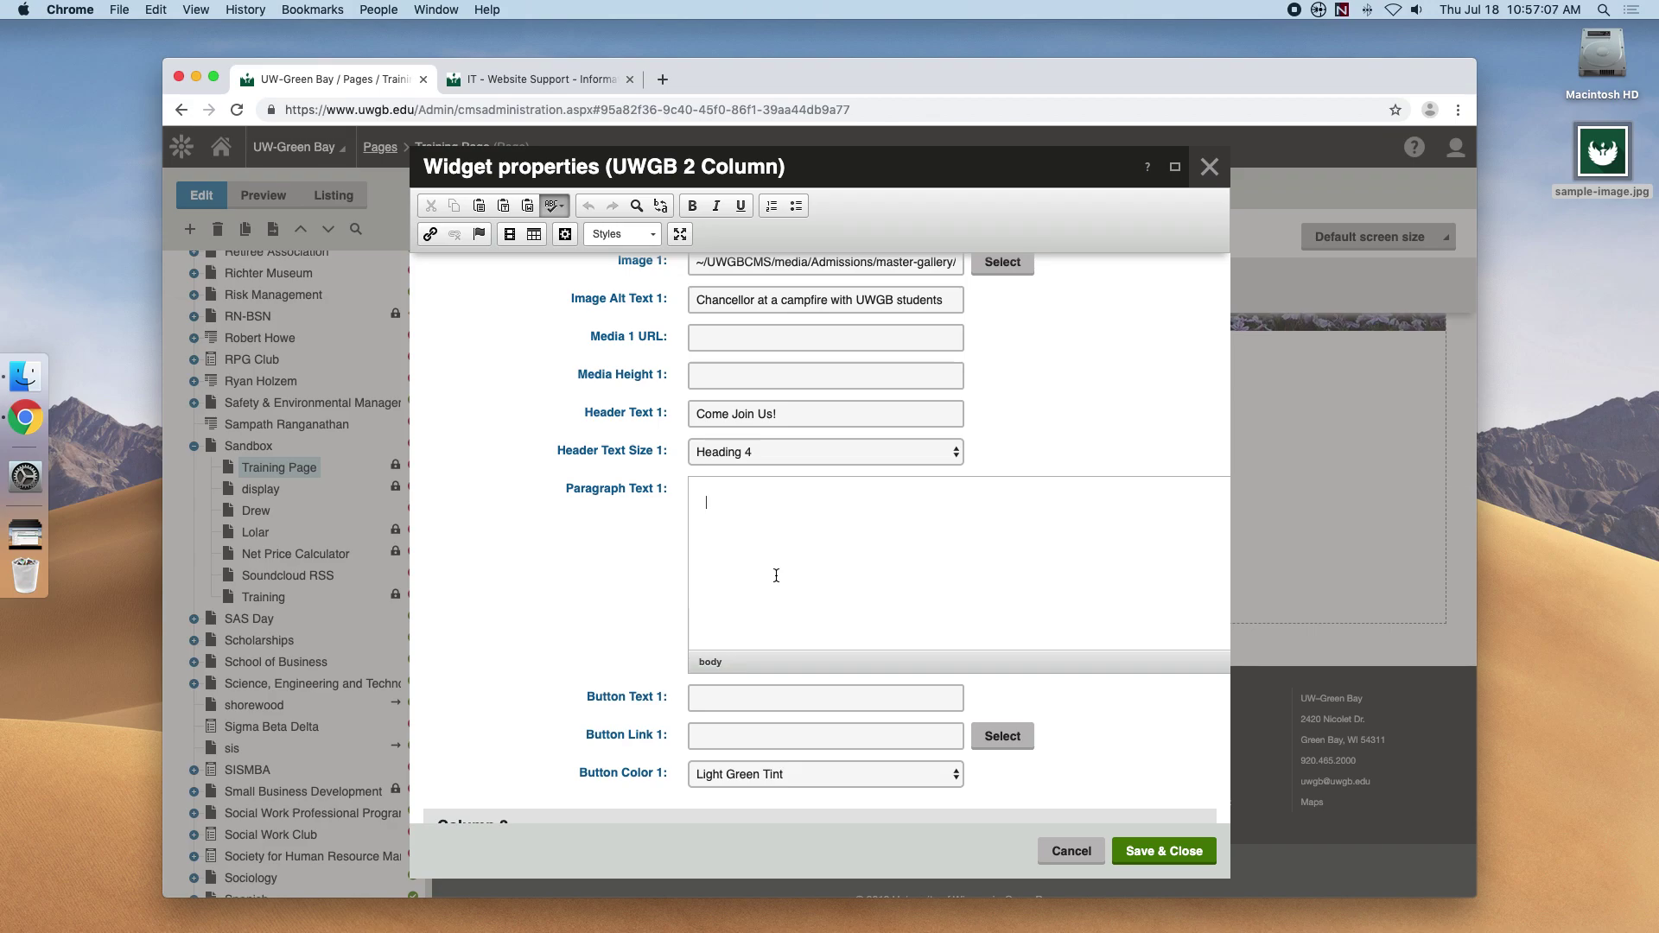
{"action": "type", "text": "We hope to see you at the next campfire!"}
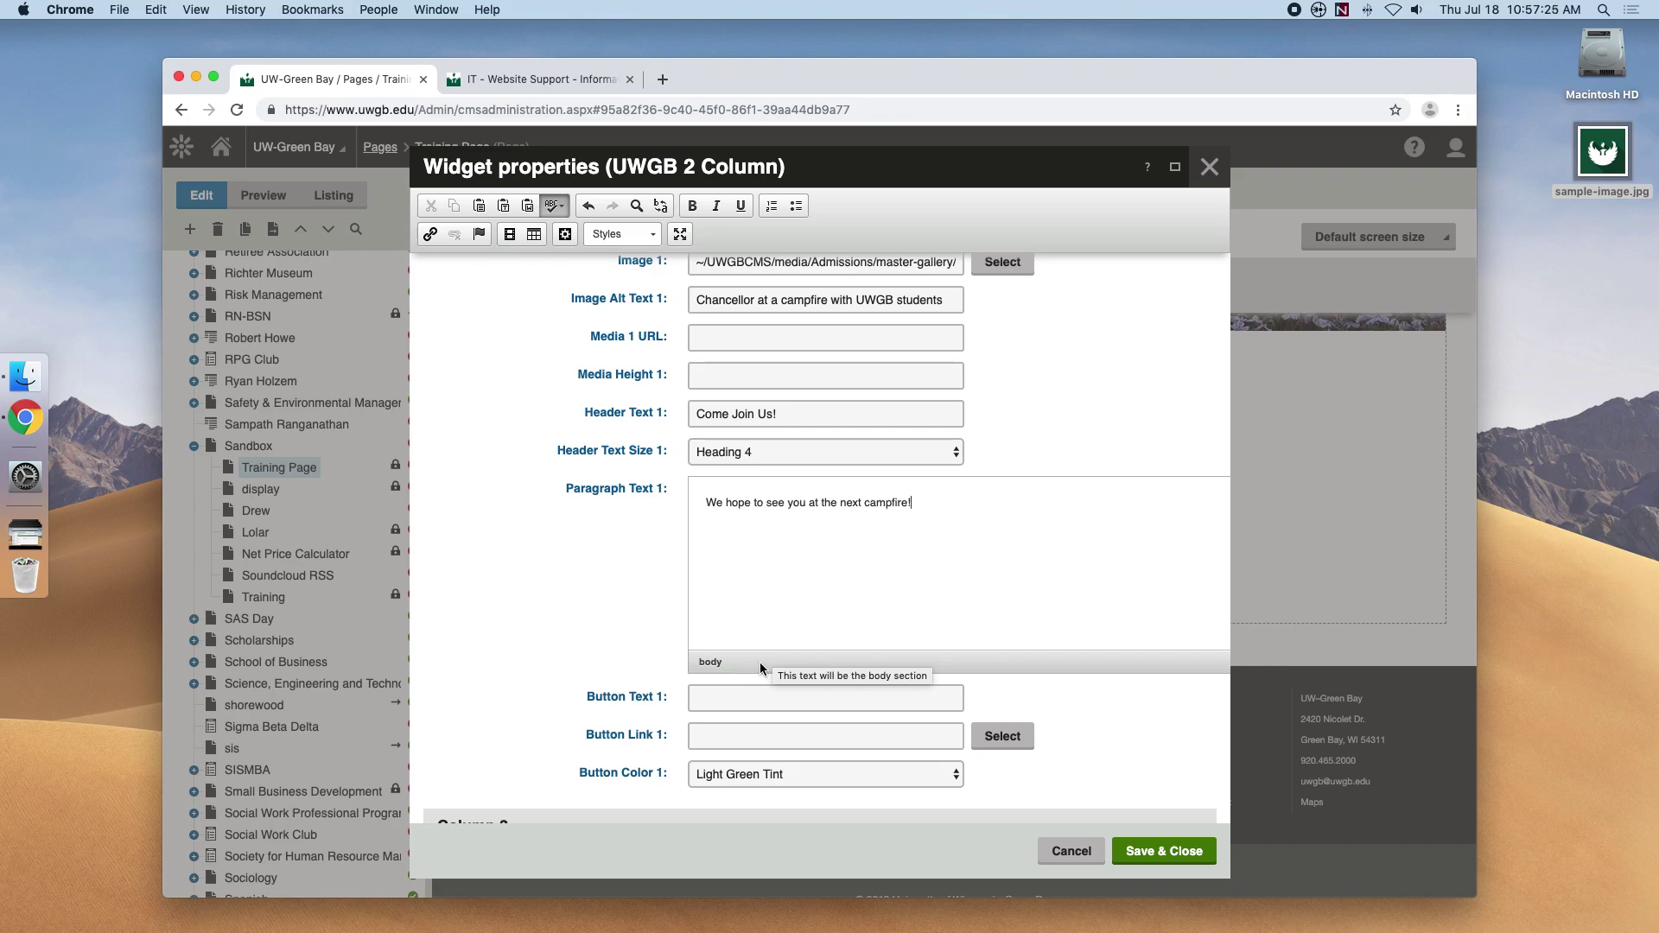
{"action": "left_click", "coordinate": [739, 698]}
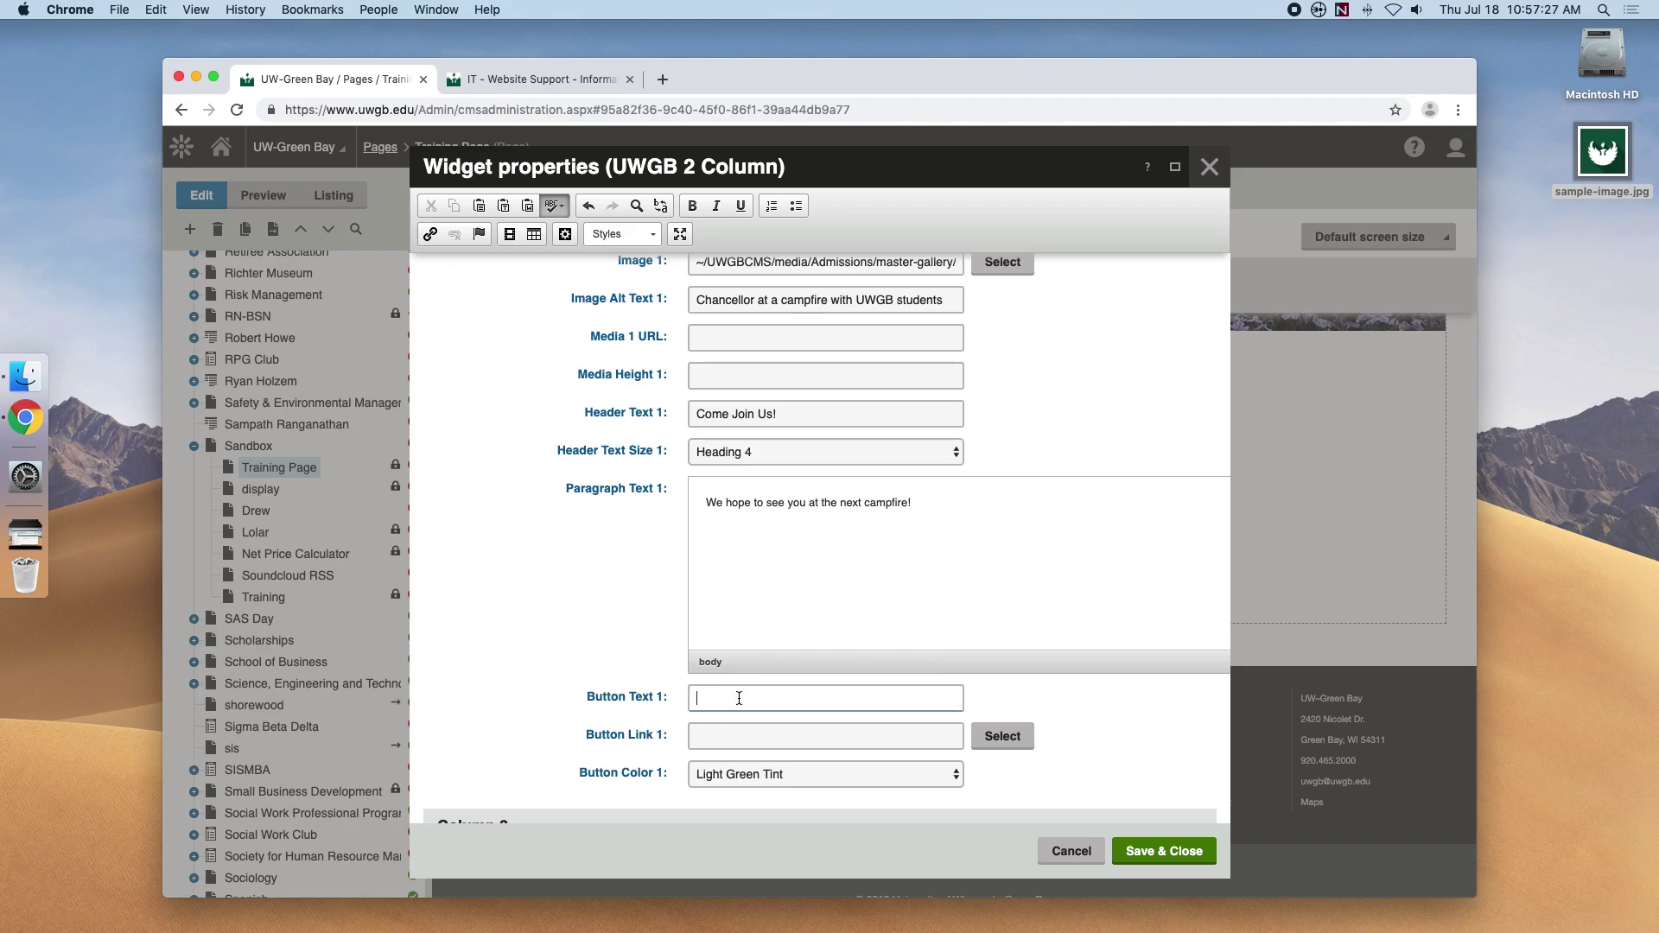
{"action": "type", "text": "RSVP Now"}
{"action": "key", "text": "Tab"}
{"action": "type", "text": "forms.googl.eoc"}
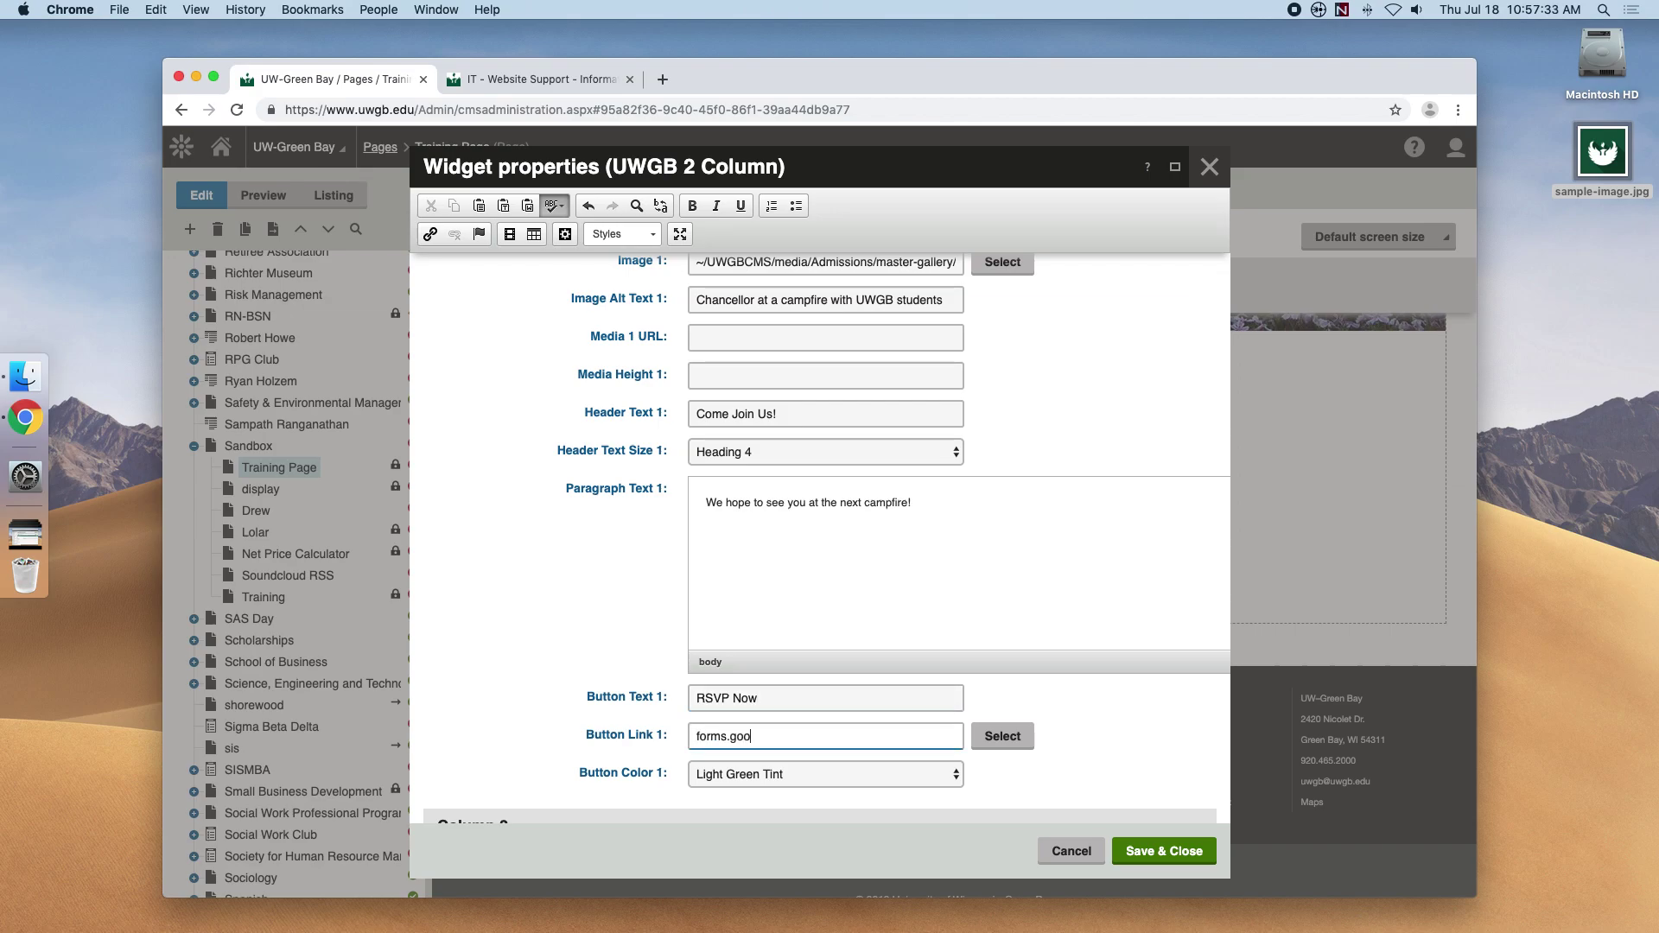
{"action": "key", "text": "BackSpace"}
{"action": "key", "text": "BackSpace"}
{"action": "key", "text": "BackSpace"}
{"action": "key", "text": "BackSpace"}
{"action": "type", "text": "e.c"}
{"action": "type", "text": "om"}
{"action": "type", "text": "http"}
{"action": "type", "text": "://"}
{"action": "left_click", "coordinate": [824, 774]}
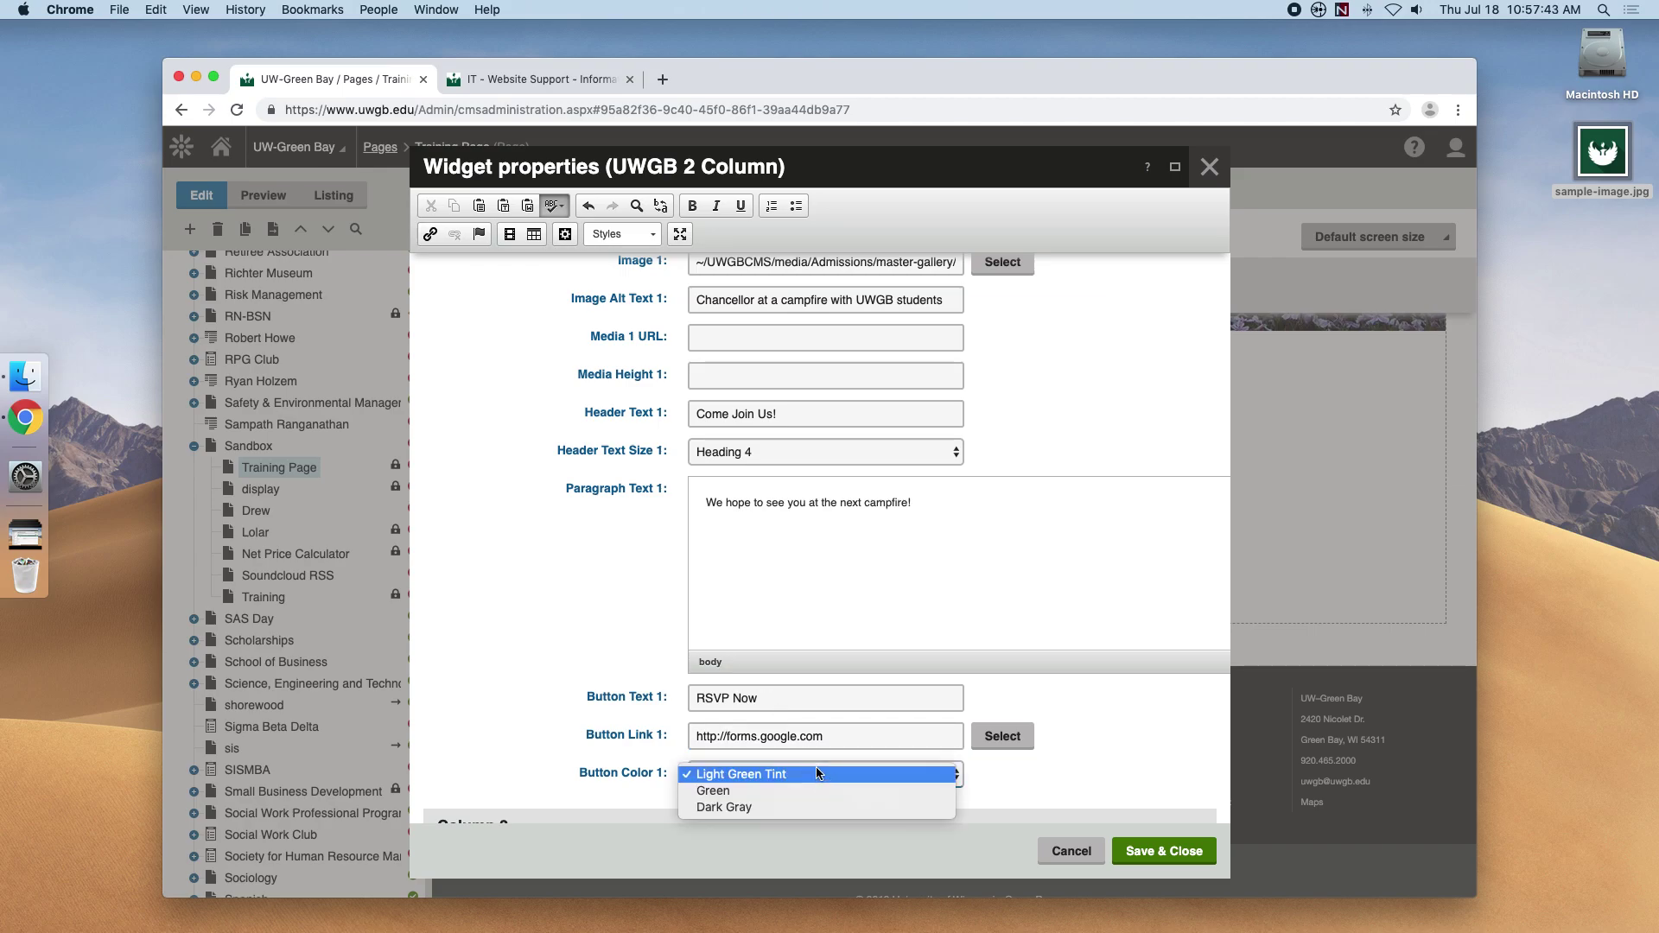
{"action": "left_click", "coordinate": [731, 792]}
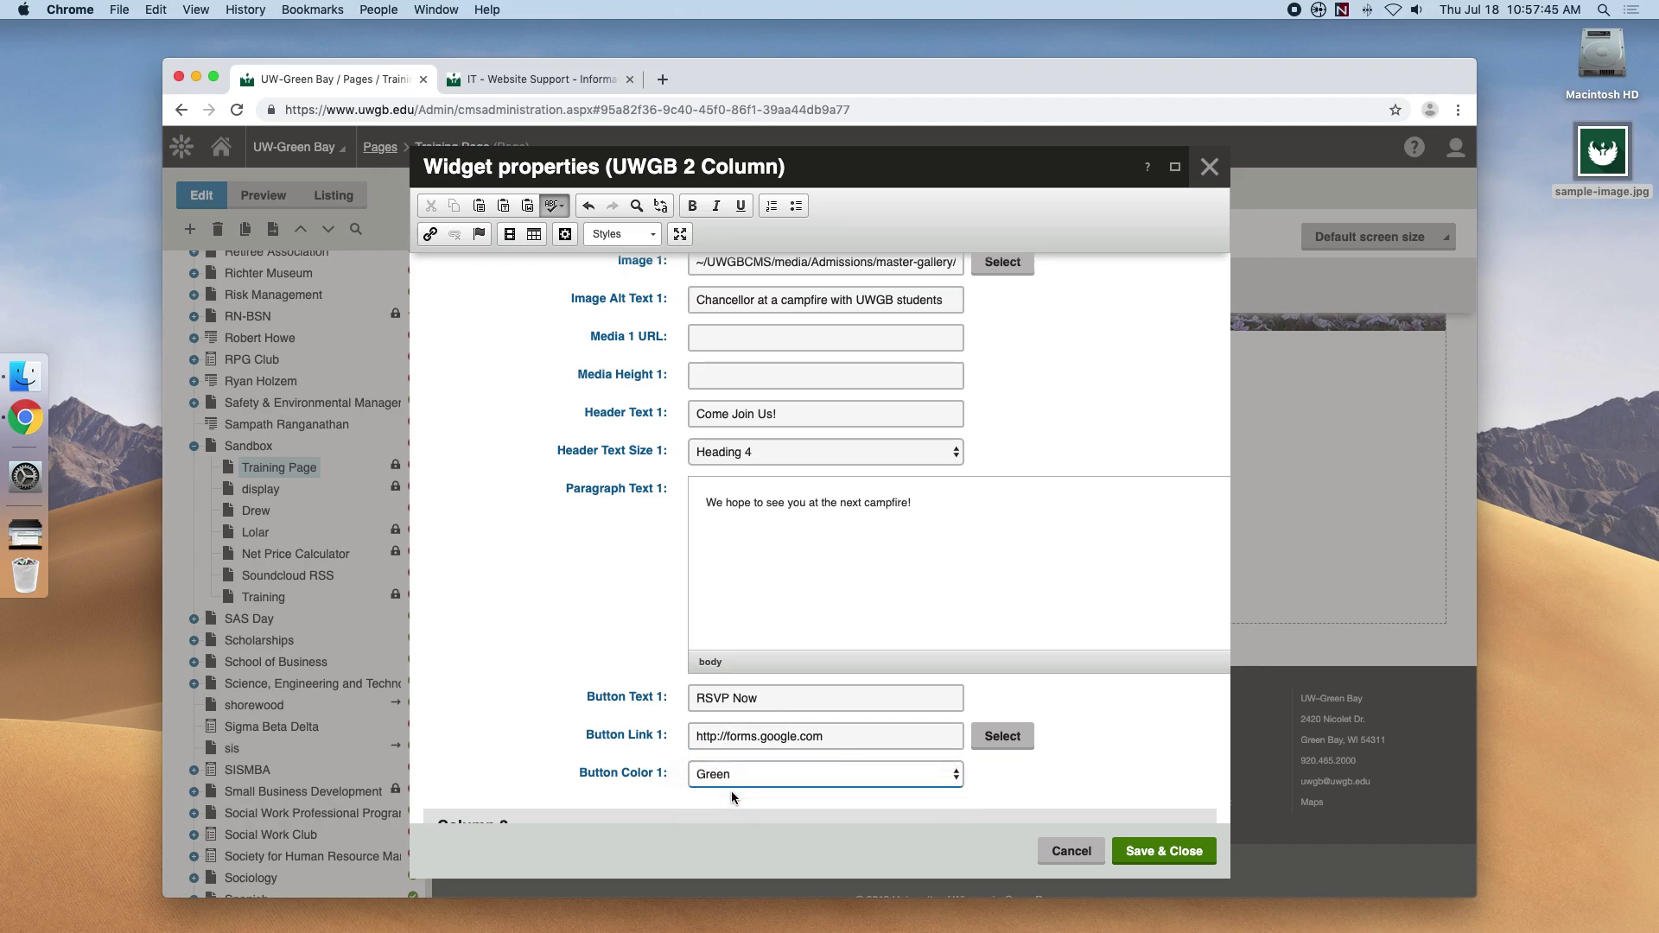
{"action": "scroll", "coordinate": [998, 741], "scroll_direction": "down", "scroll_amount": 3}
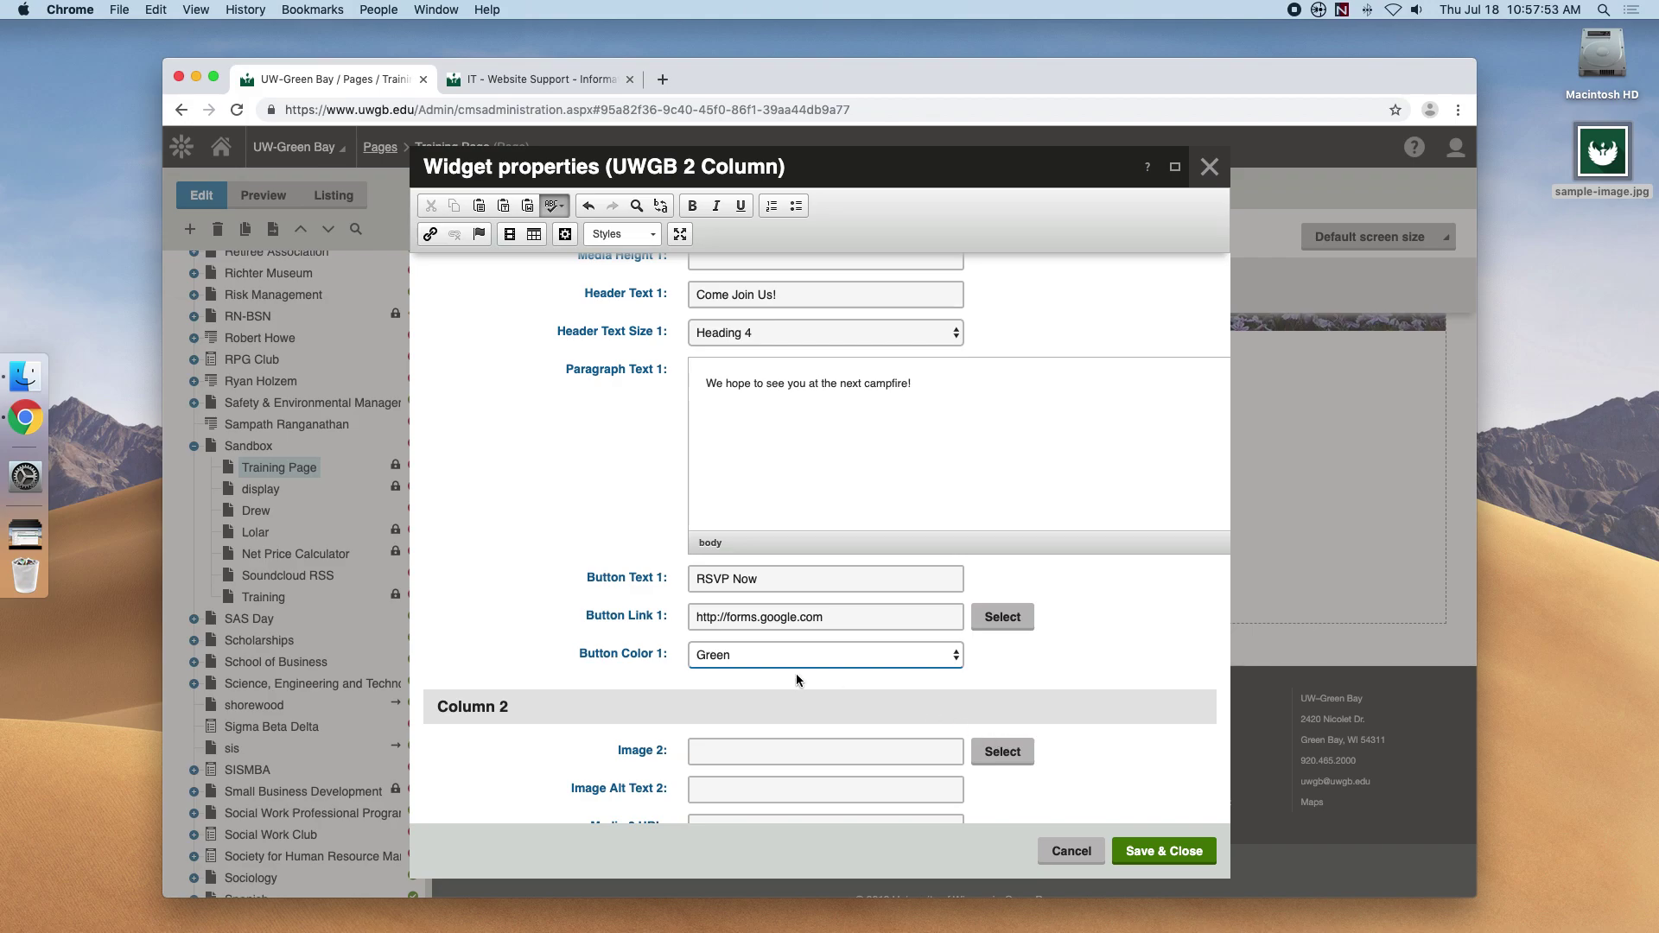
{"action": "scroll", "coordinate": [777, 669], "scroll_direction": "down", "scroll_amount": 8}
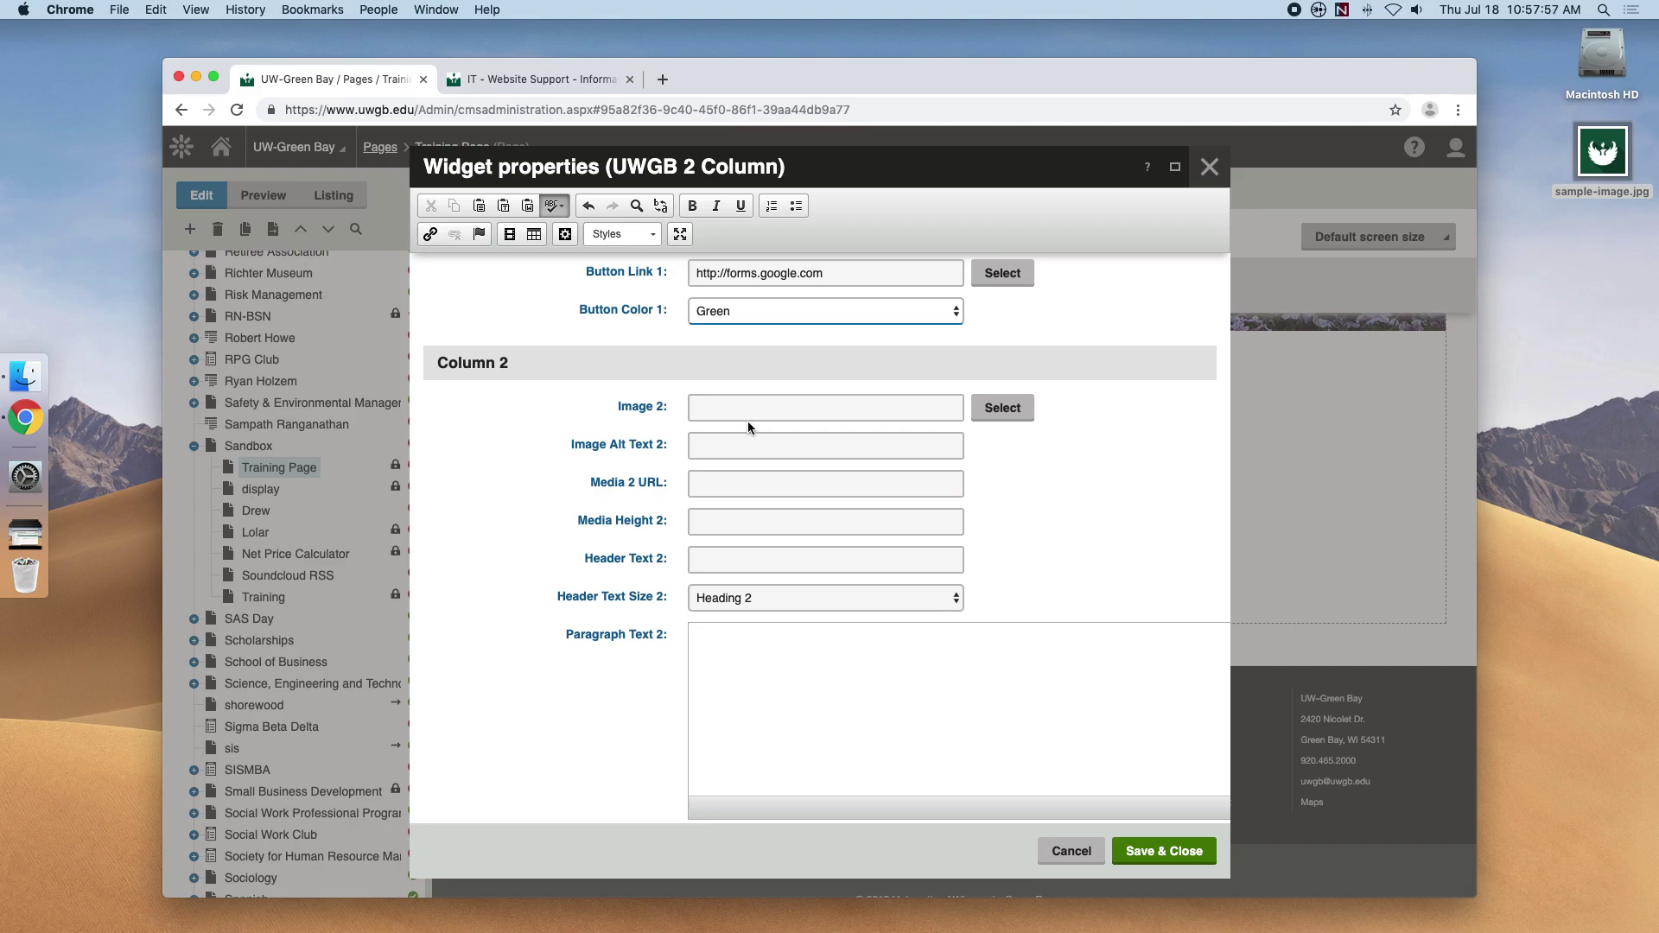
- Set Column 2's image to the color-run photo with alt text 'Color run at uwgb'
{"action": "left_click", "coordinate": [1003, 409]}
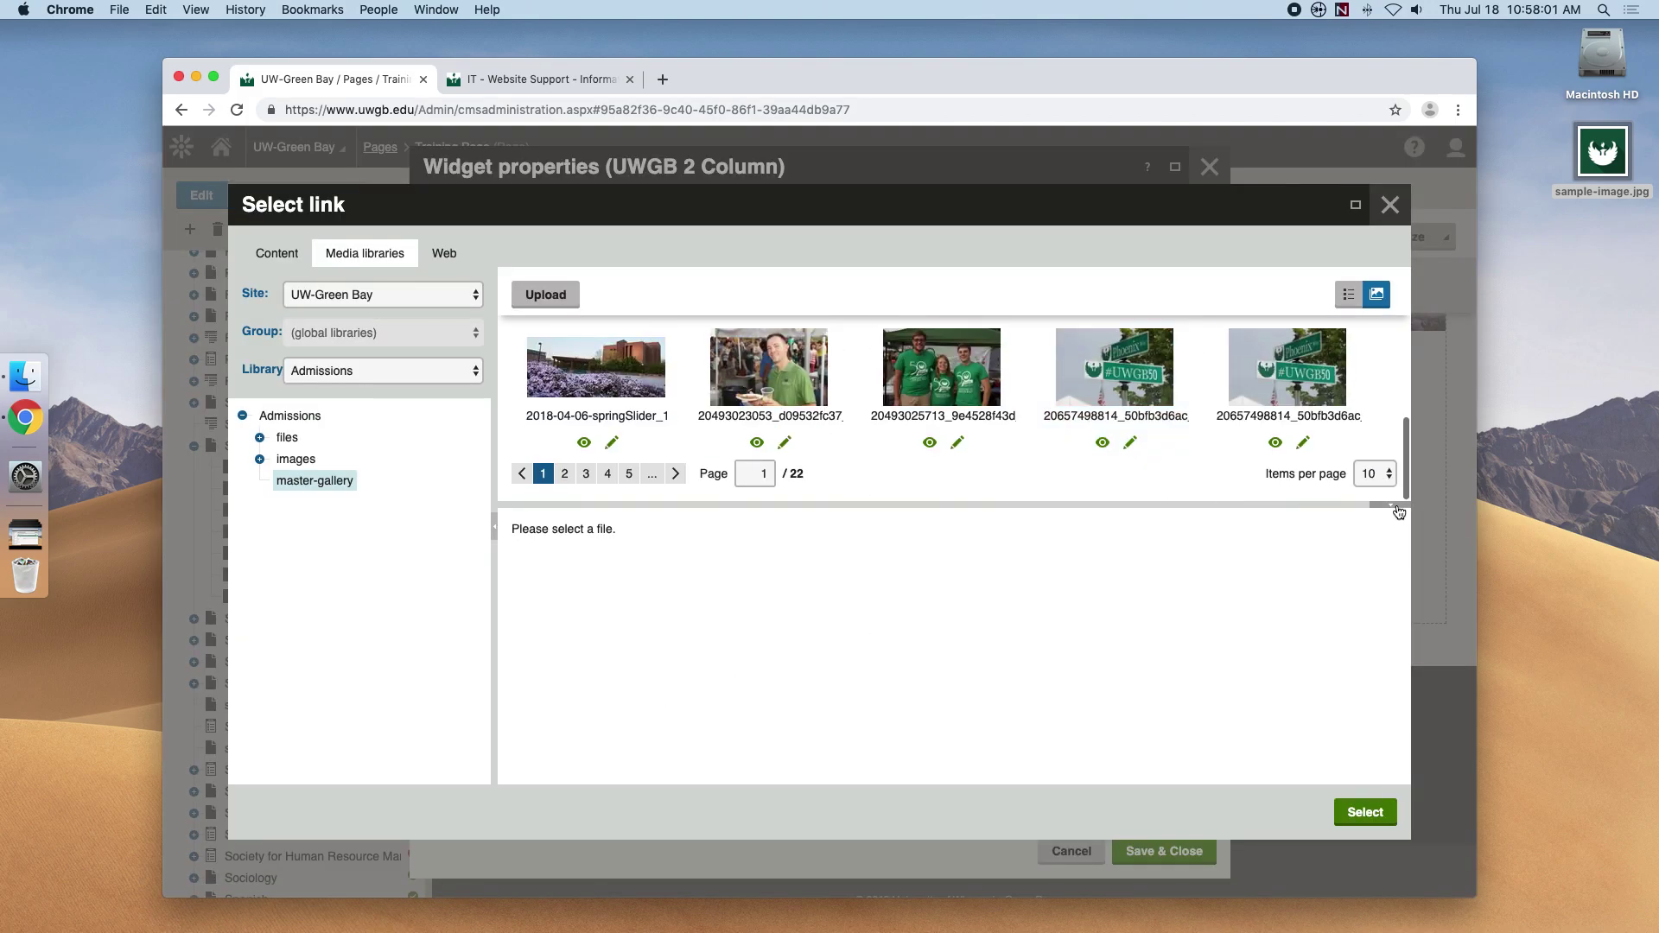
{"action": "left_click", "coordinate": [609, 693]}
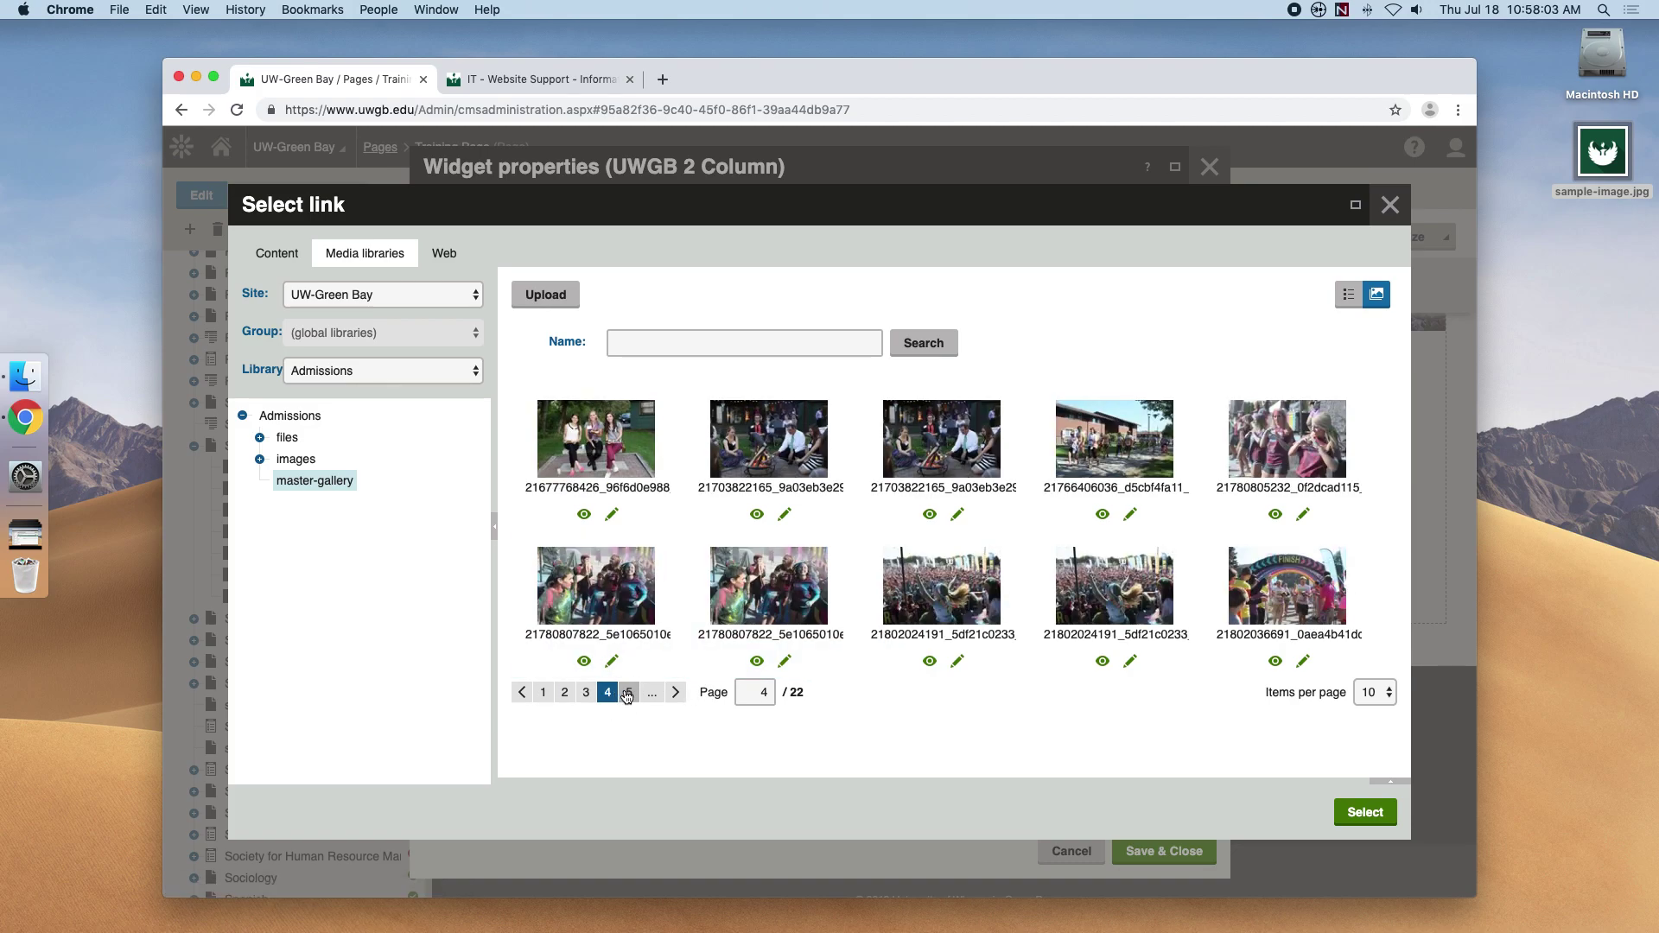
{"action": "left_click", "coordinate": [942, 587]}
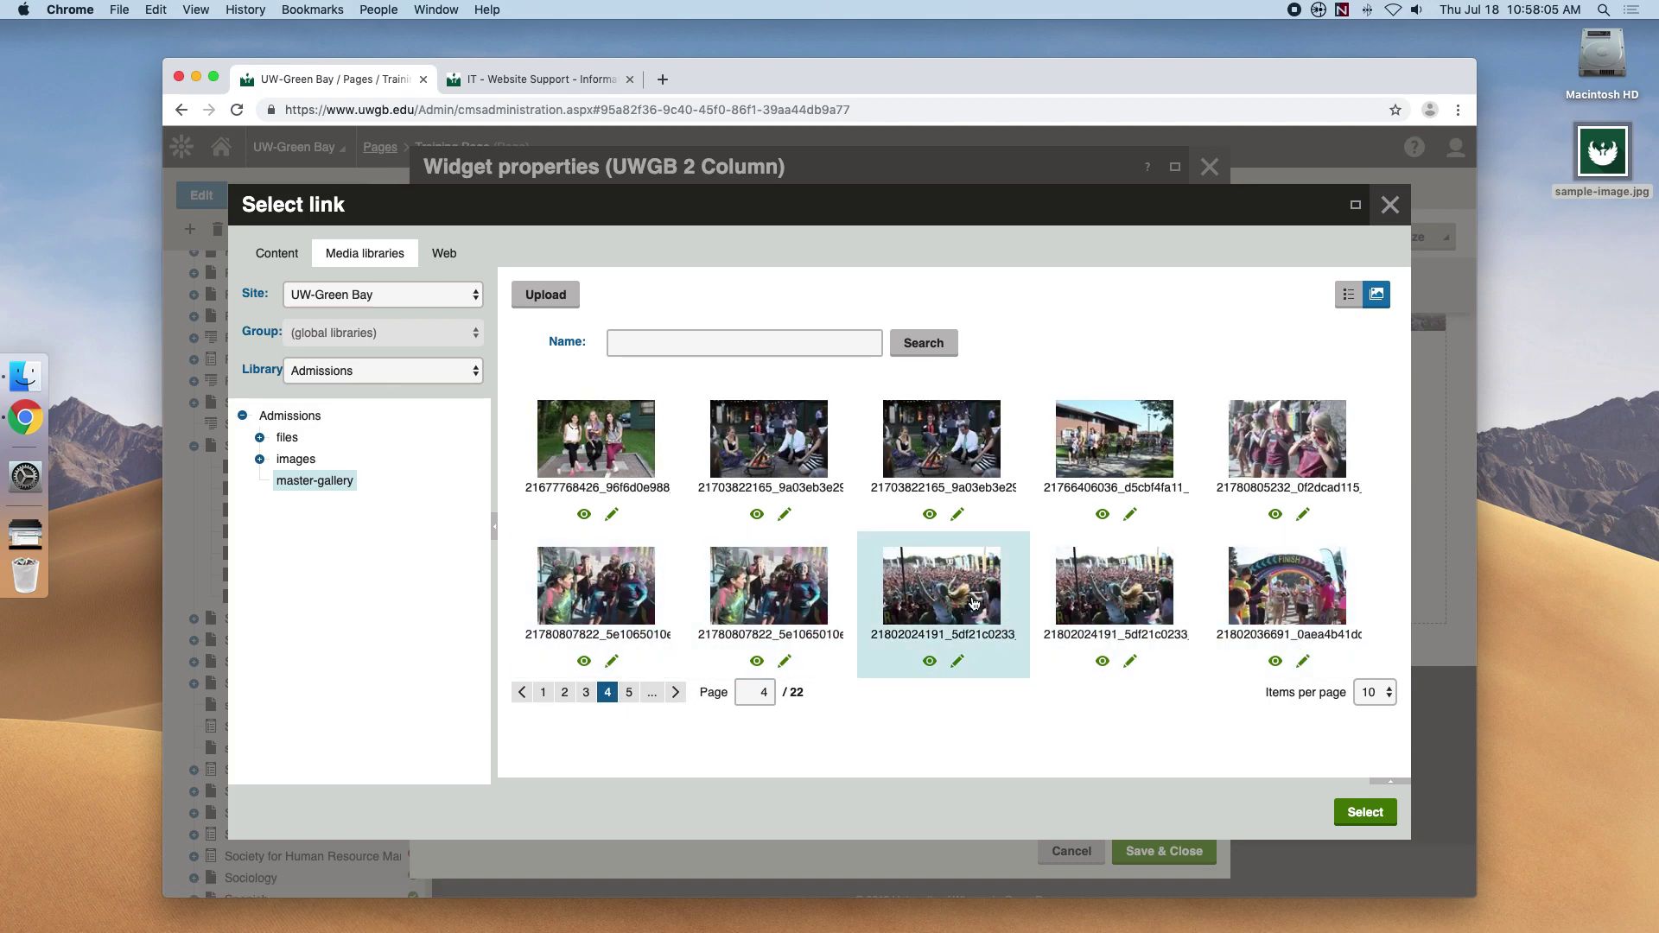
{"action": "left_click", "coordinate": [1374, 814]}
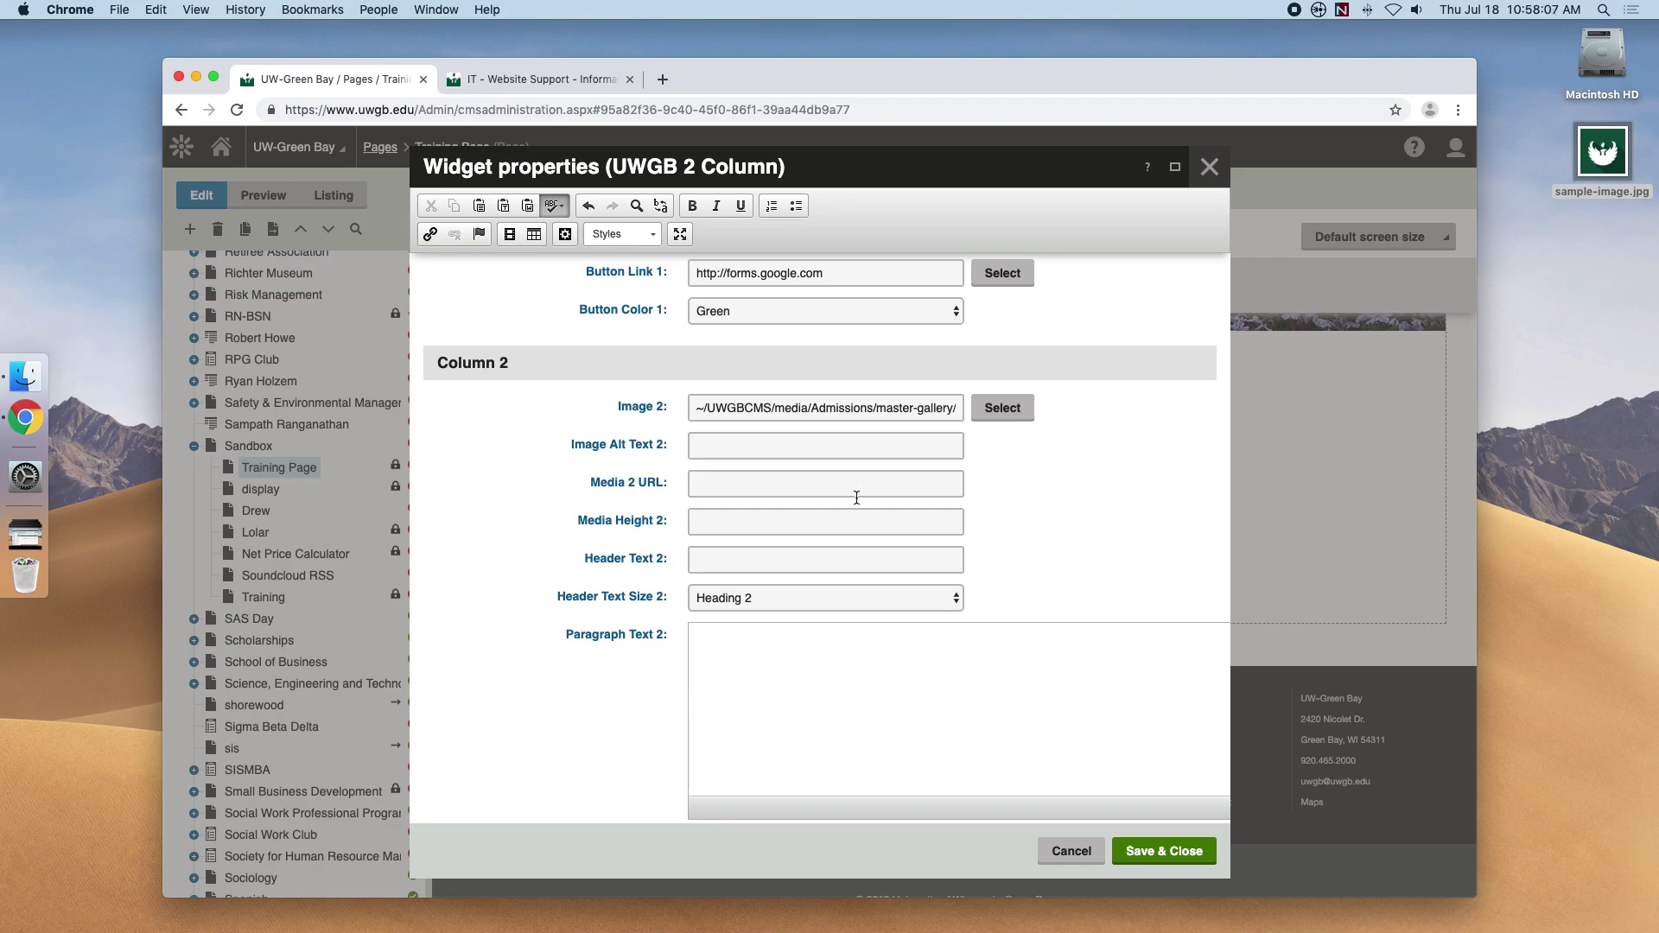
{"action": "left_click", "coordinate": [828, 445]}
{"action": "type", "text": "Color"}
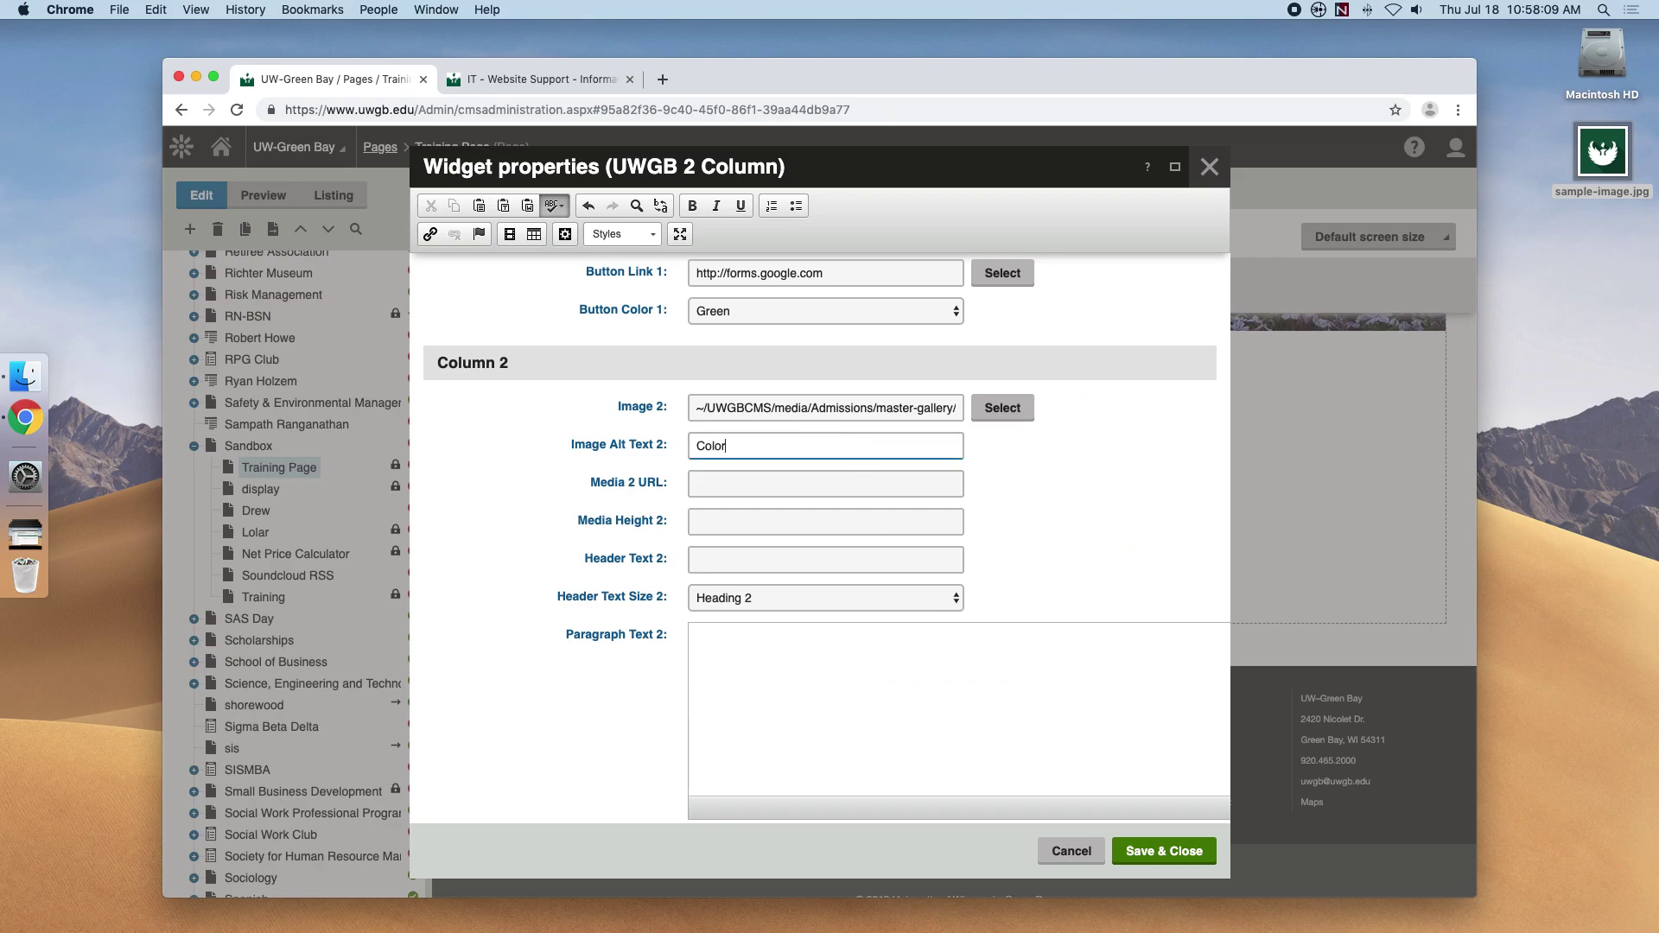
{"action": "type", "text": " run at uwgb"}
- Give Column 2 the Heading 4 header 'Run with us!' and its paragraph
{"action": "left_click", "coordinate": [717, 571]}
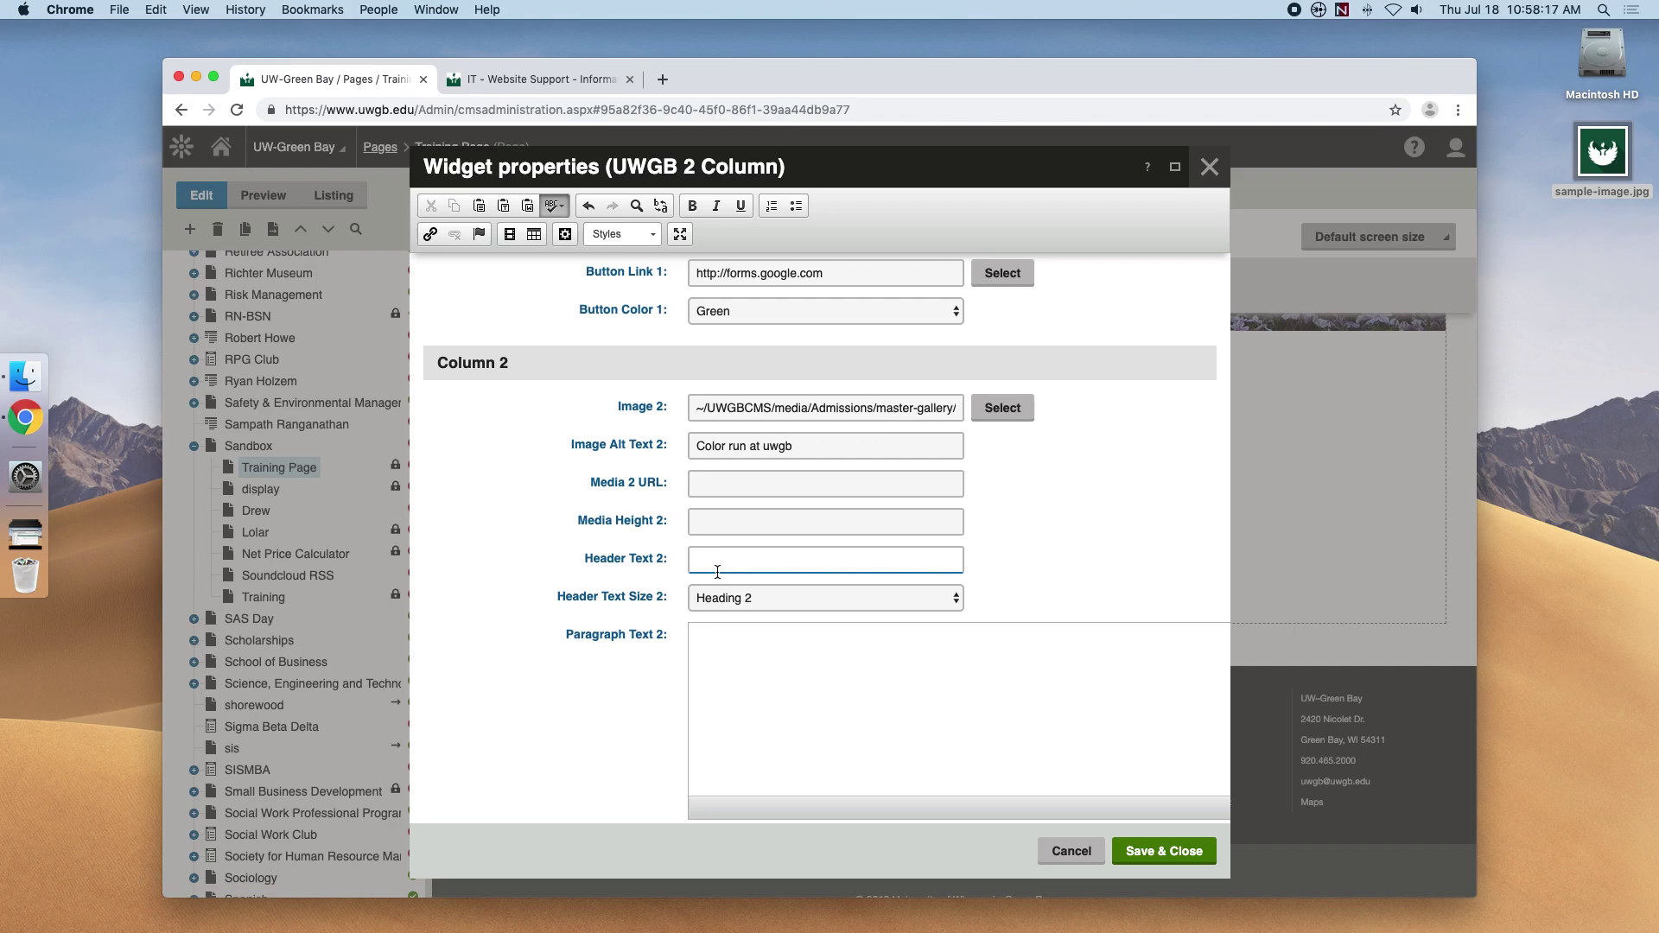
{"action": "type", "text": "Run with us!"}
{"action": "left_click", "coordinate": [744, 594]}
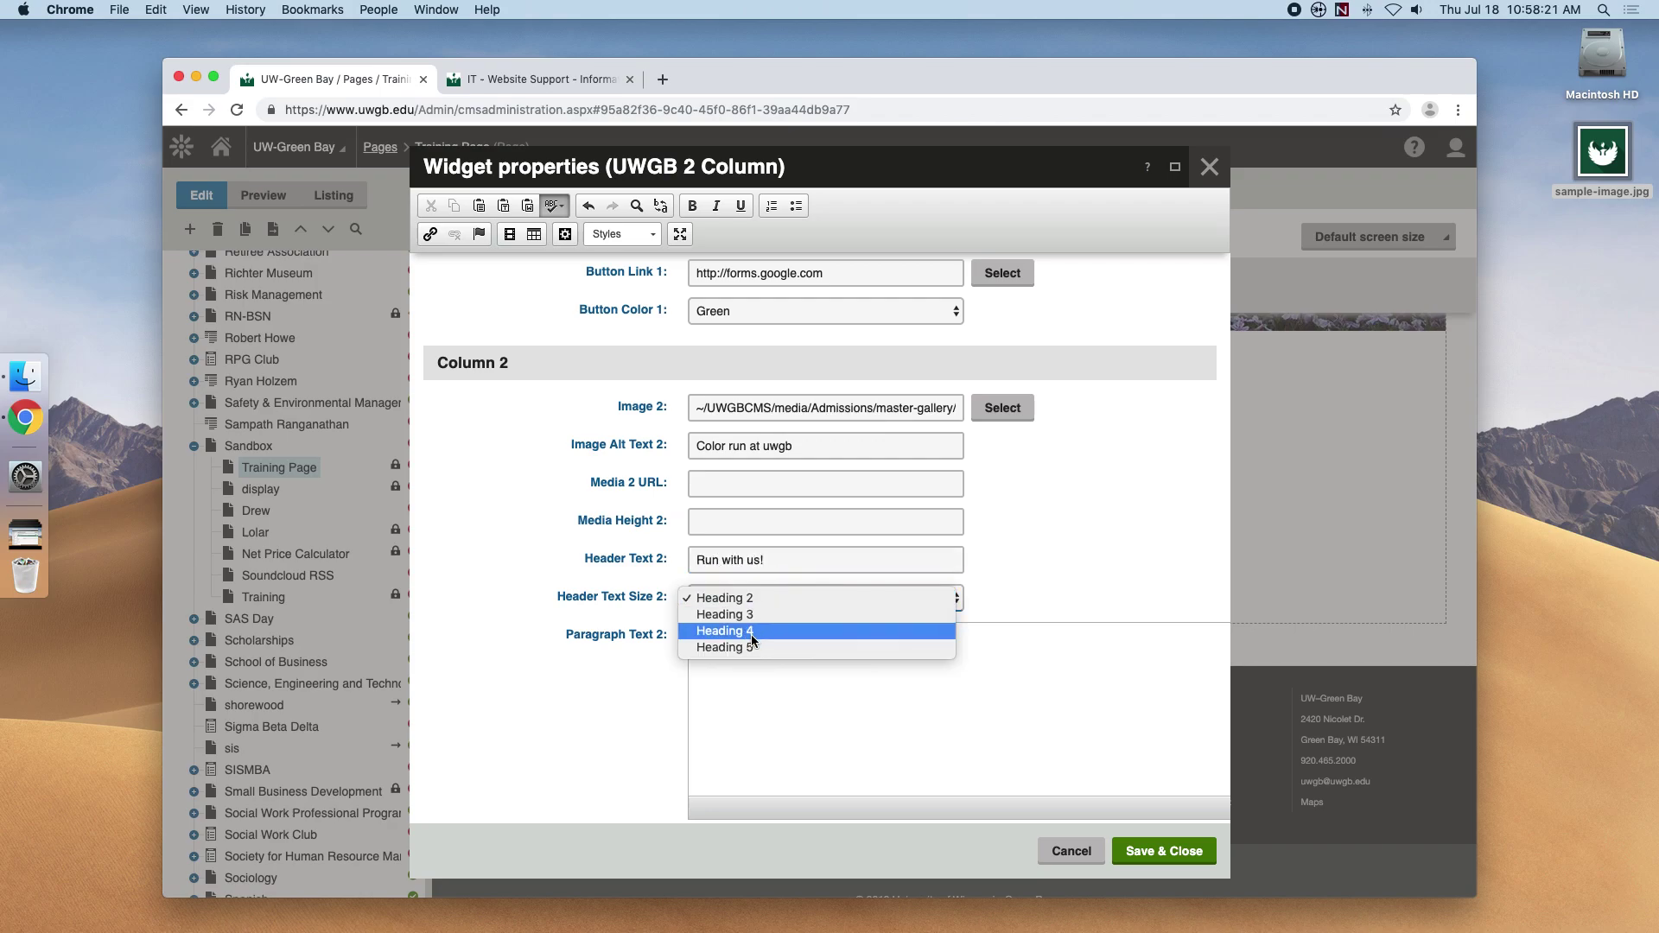
{"action": "left_click", "coordinate": [752, 630]}
{"action": "left_click", "coordinate": [835, 676]}
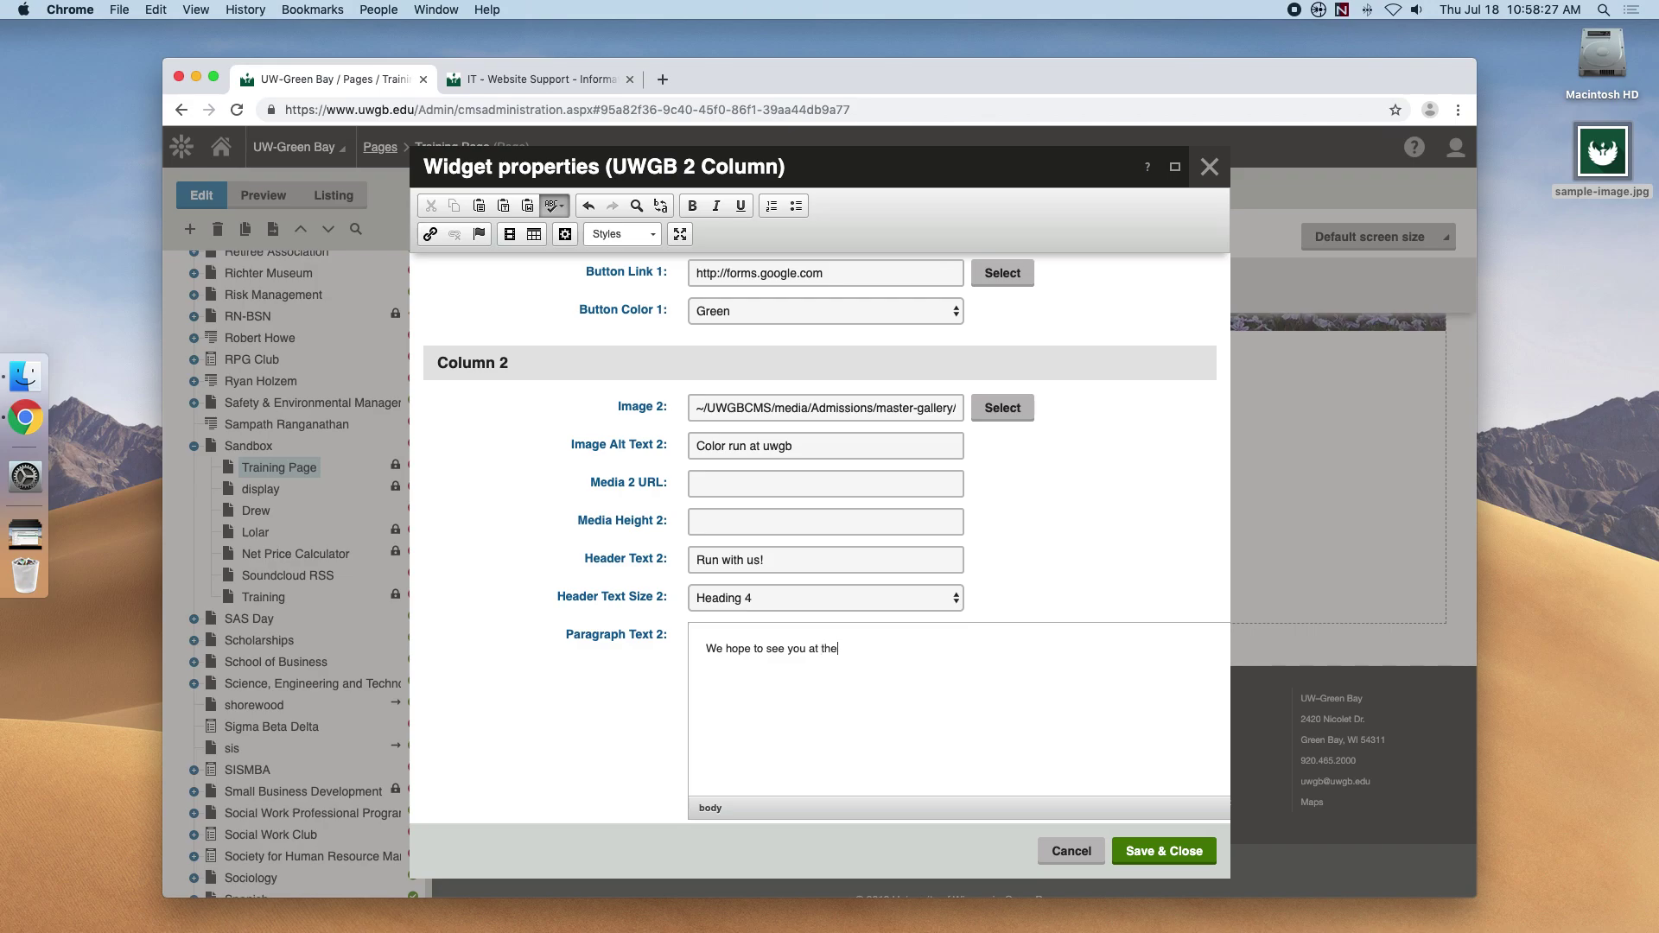
{"action": "scroll", "coordinate": [849, 683], "scroll_direction": "down", "scroll_amount": 5}
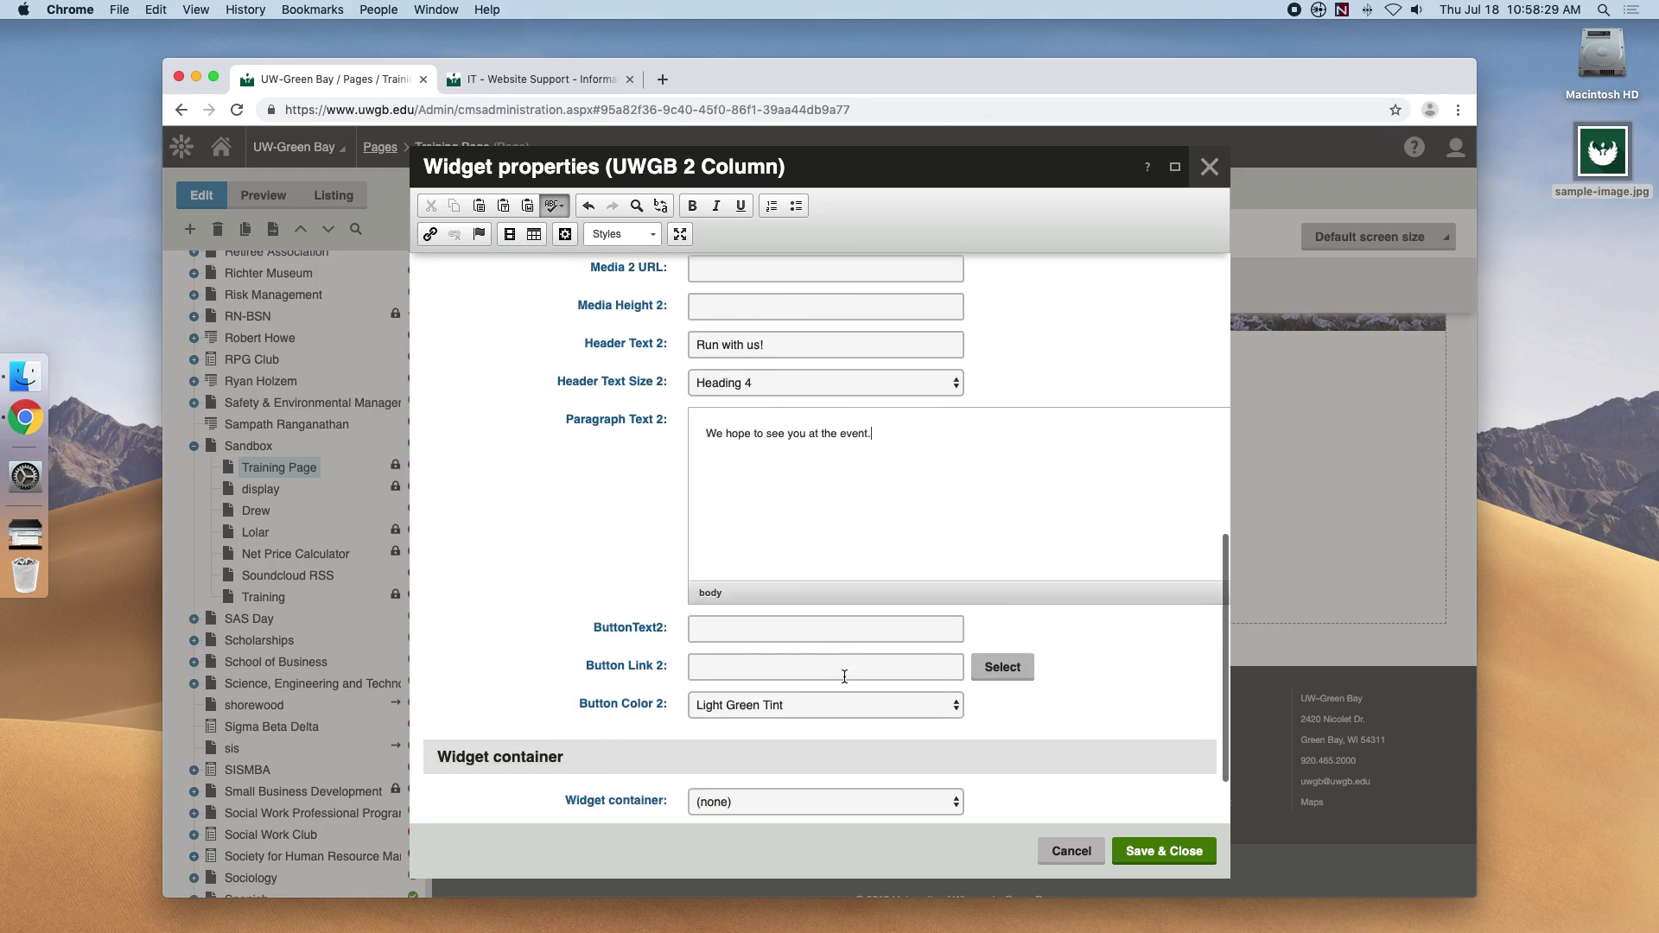
- Add a Dark Gray 'RSVP Now' button linked to the Google Forms URL, then save the widget
{"action": "left_click", "coordinate": [742, 618]}
{"action": "type", "text": "RSVP Now"}
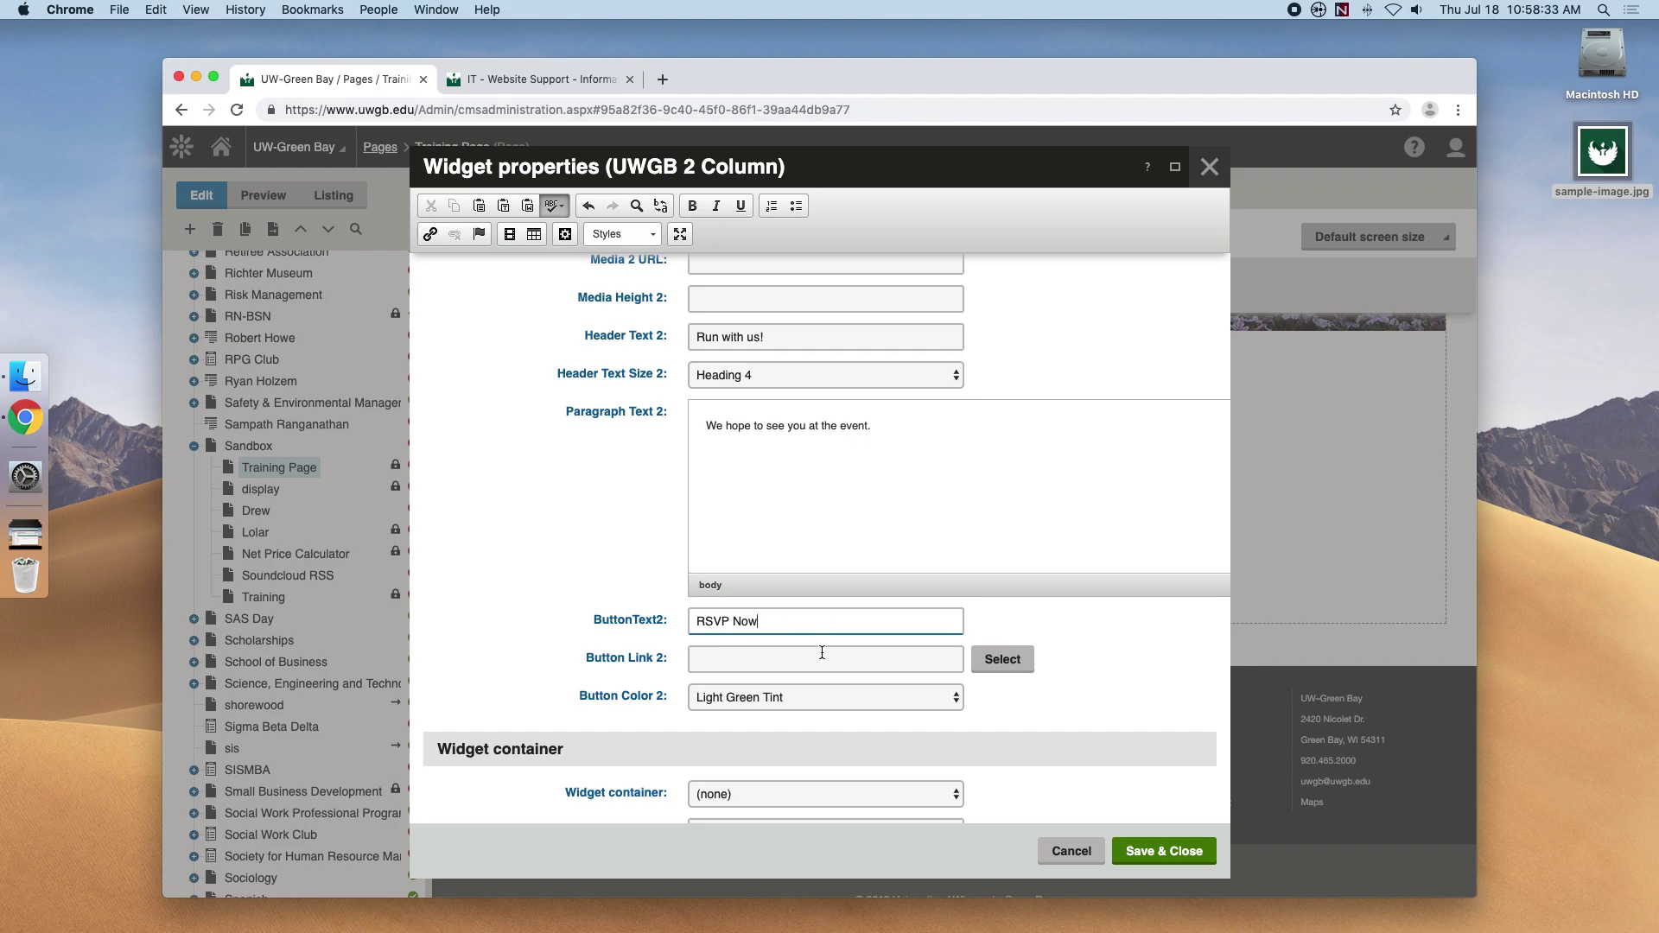
{"action": "scroll", "coordinate": [822, 652], "scroll_direction": "up", "scroll_amount": 4}
{"action": "triple_click", "coordinate": [778, 360]}
{"action": "key", "text": "super+c"}
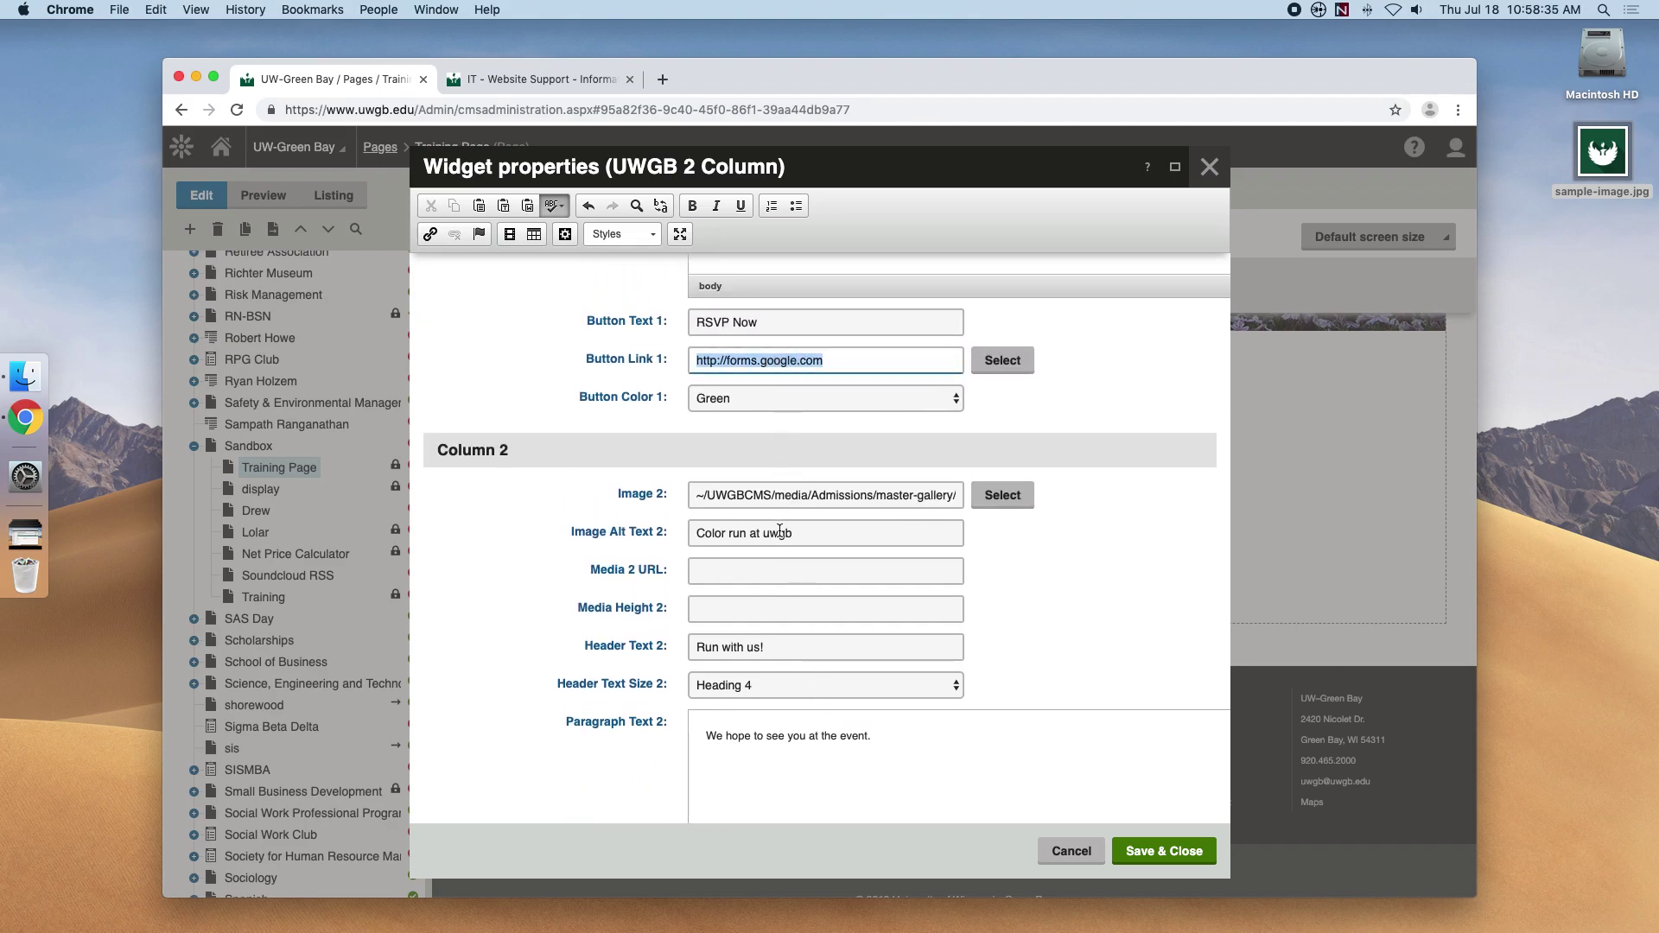
{"action": "scroll", "coordinate": [780, 531], "scroll_direction": "down", "scroll_amount": 5}
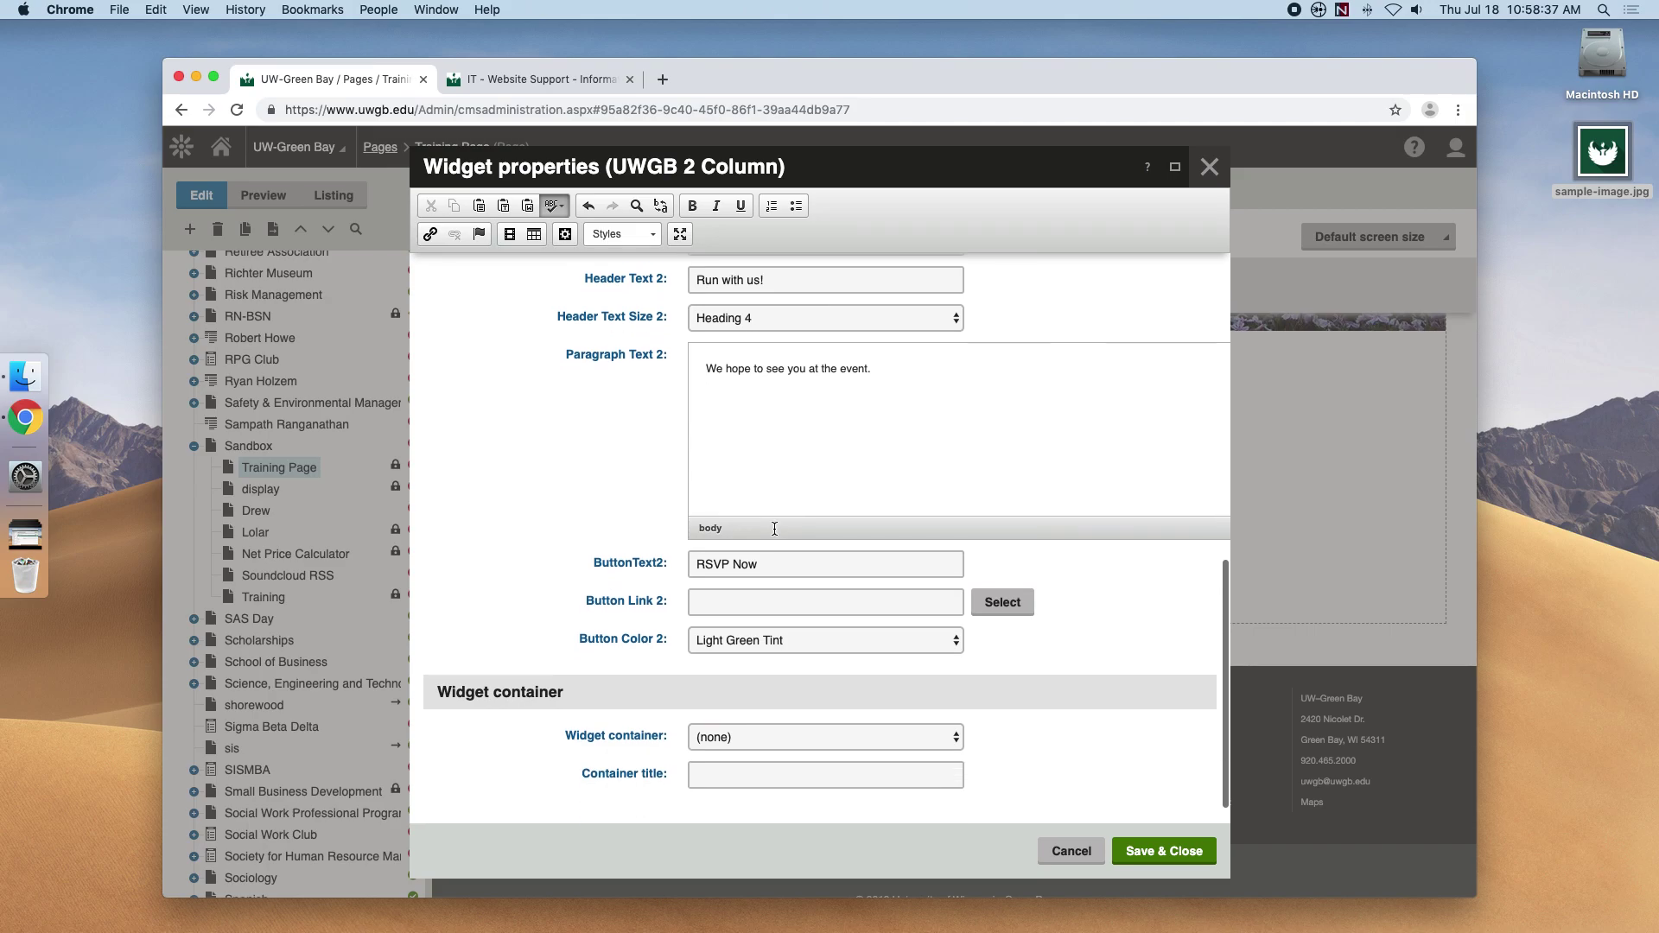
{"action": "left_click", "coordinate": [775, 605]}
{"action": "key", "text": "super+v"}
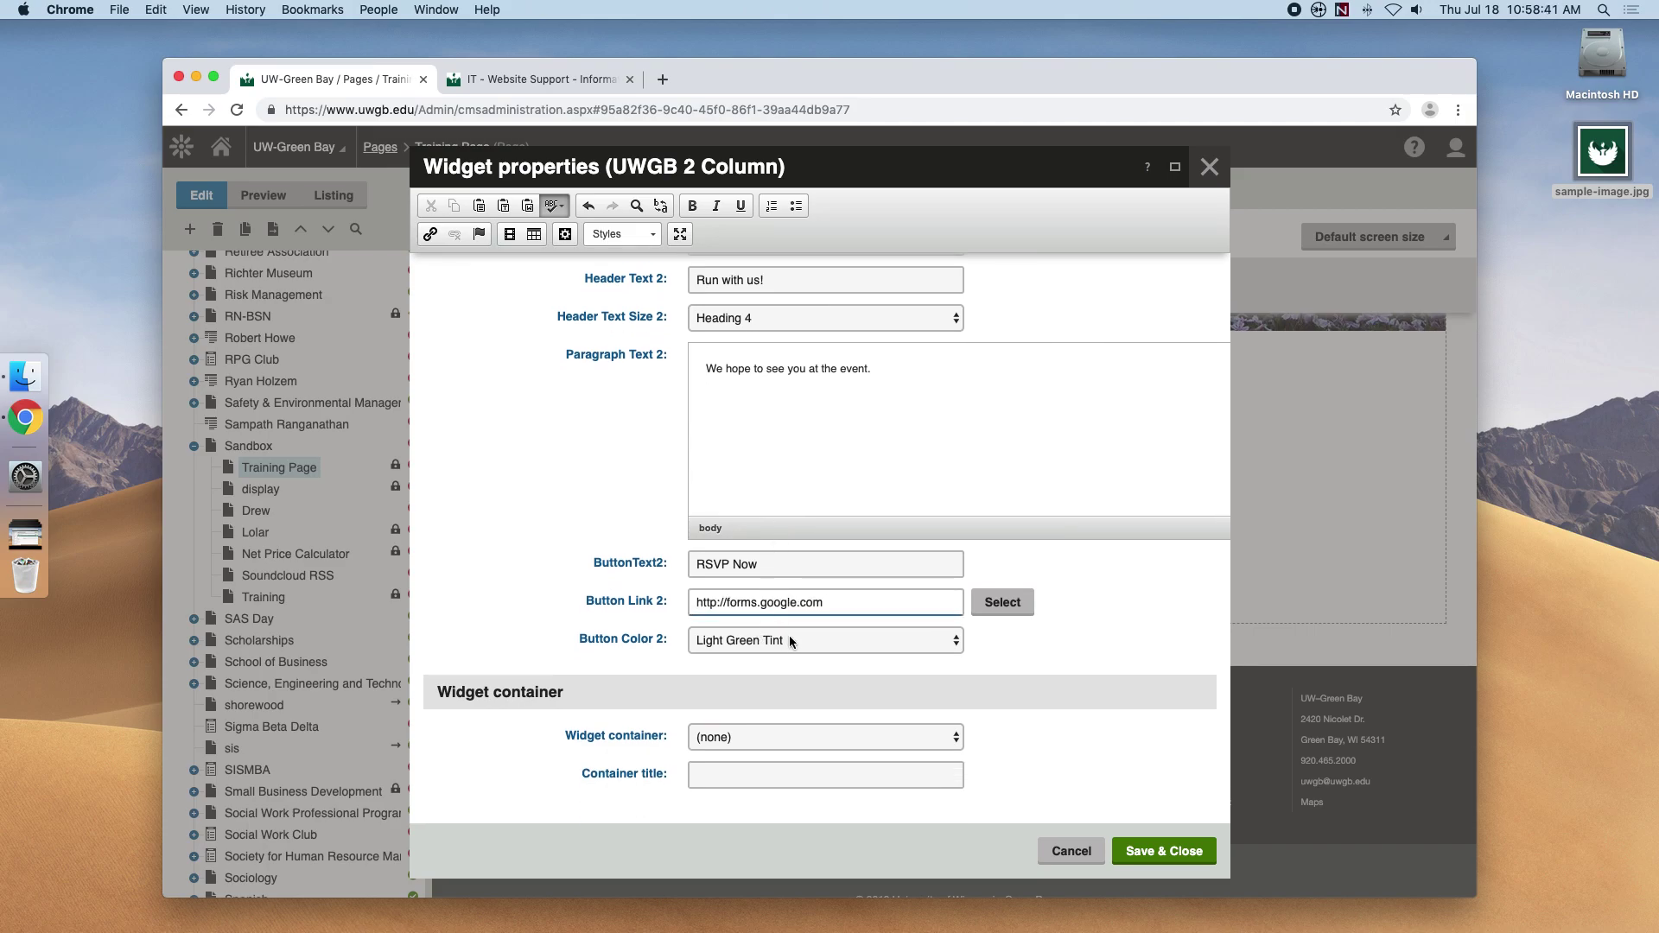
{"action": "left_click", "coordinate": [789, 640]}
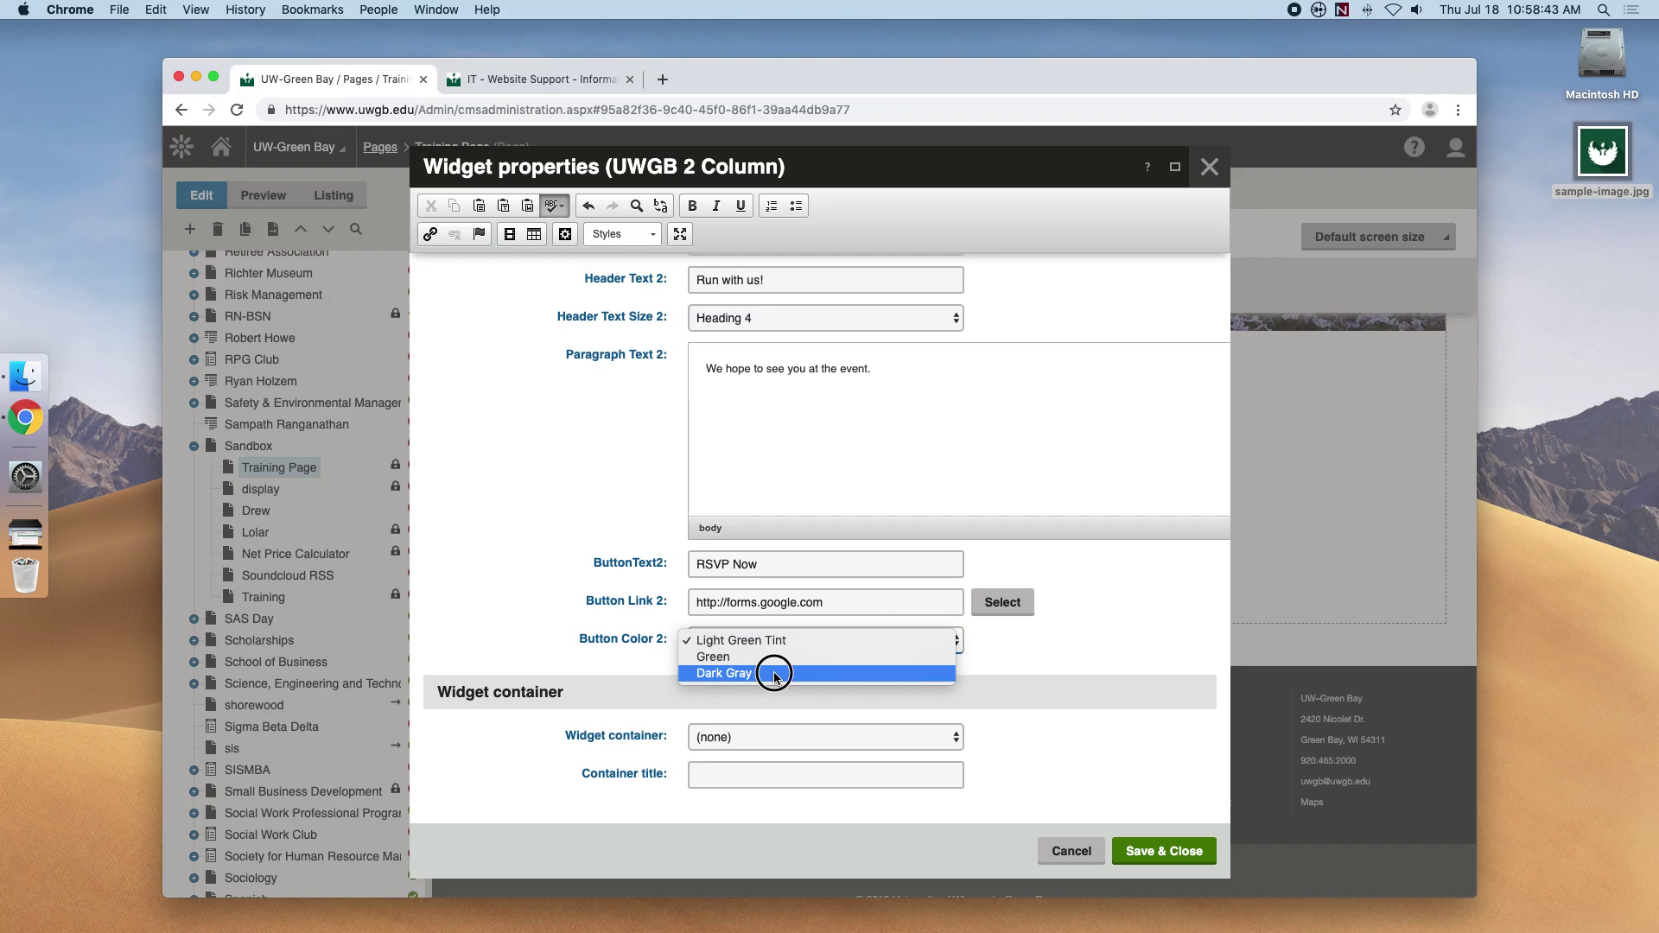
{"action": "left_click", "coordinate": [774, 672]}
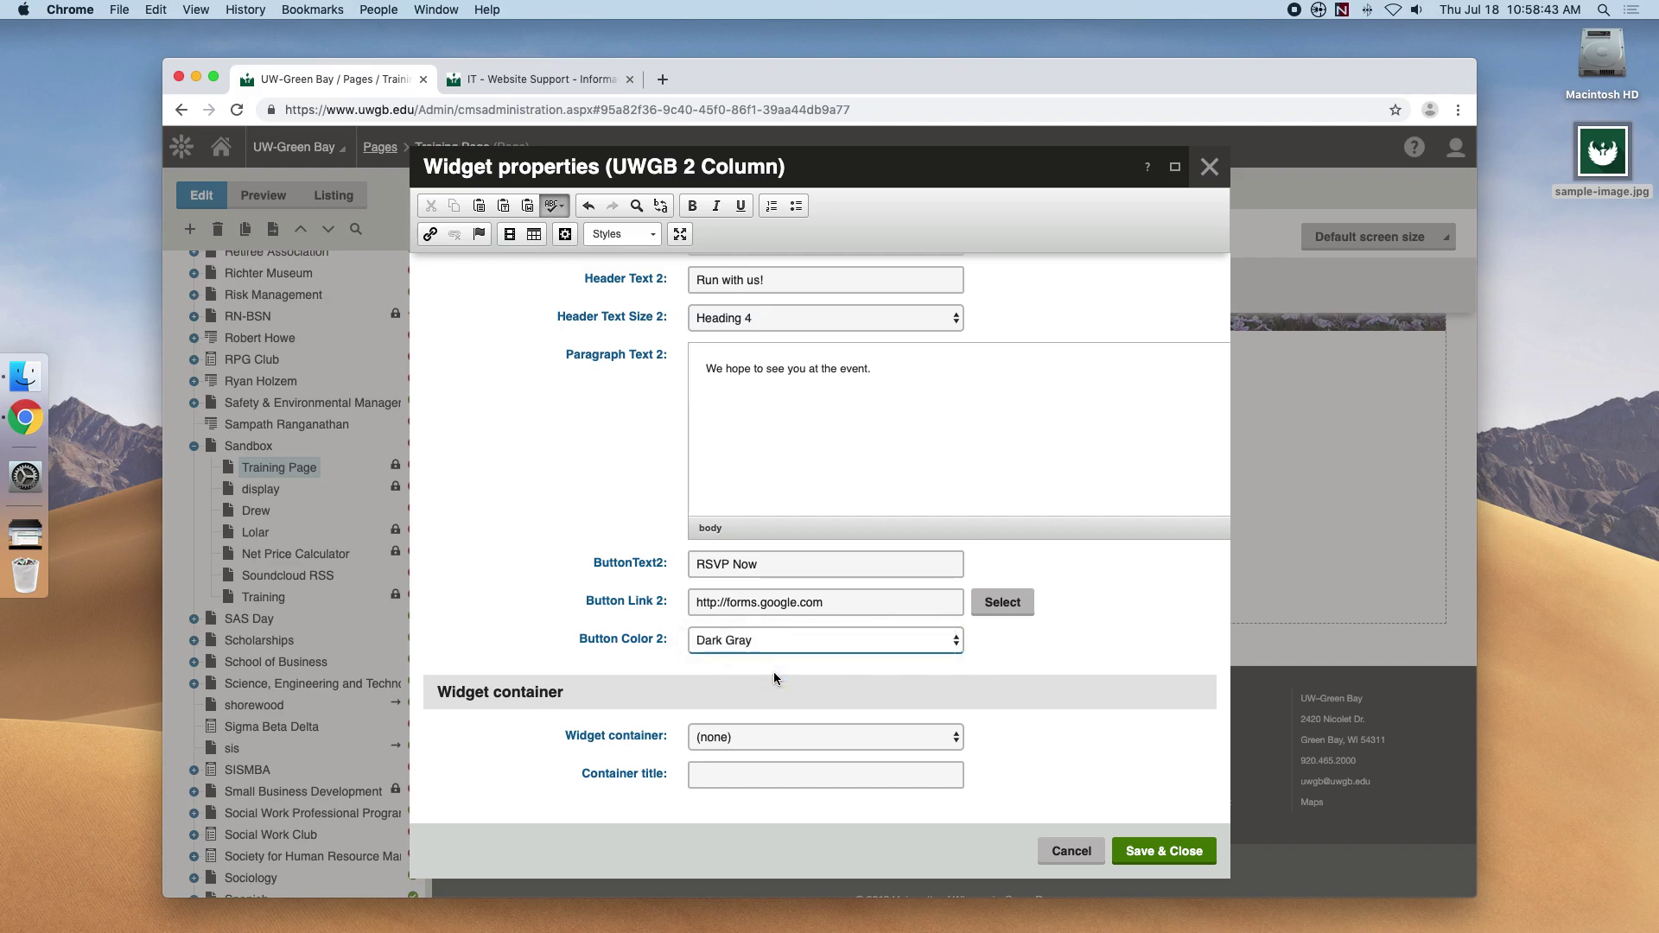
{"action": "left_click", "coordinate": [1177, 864]}
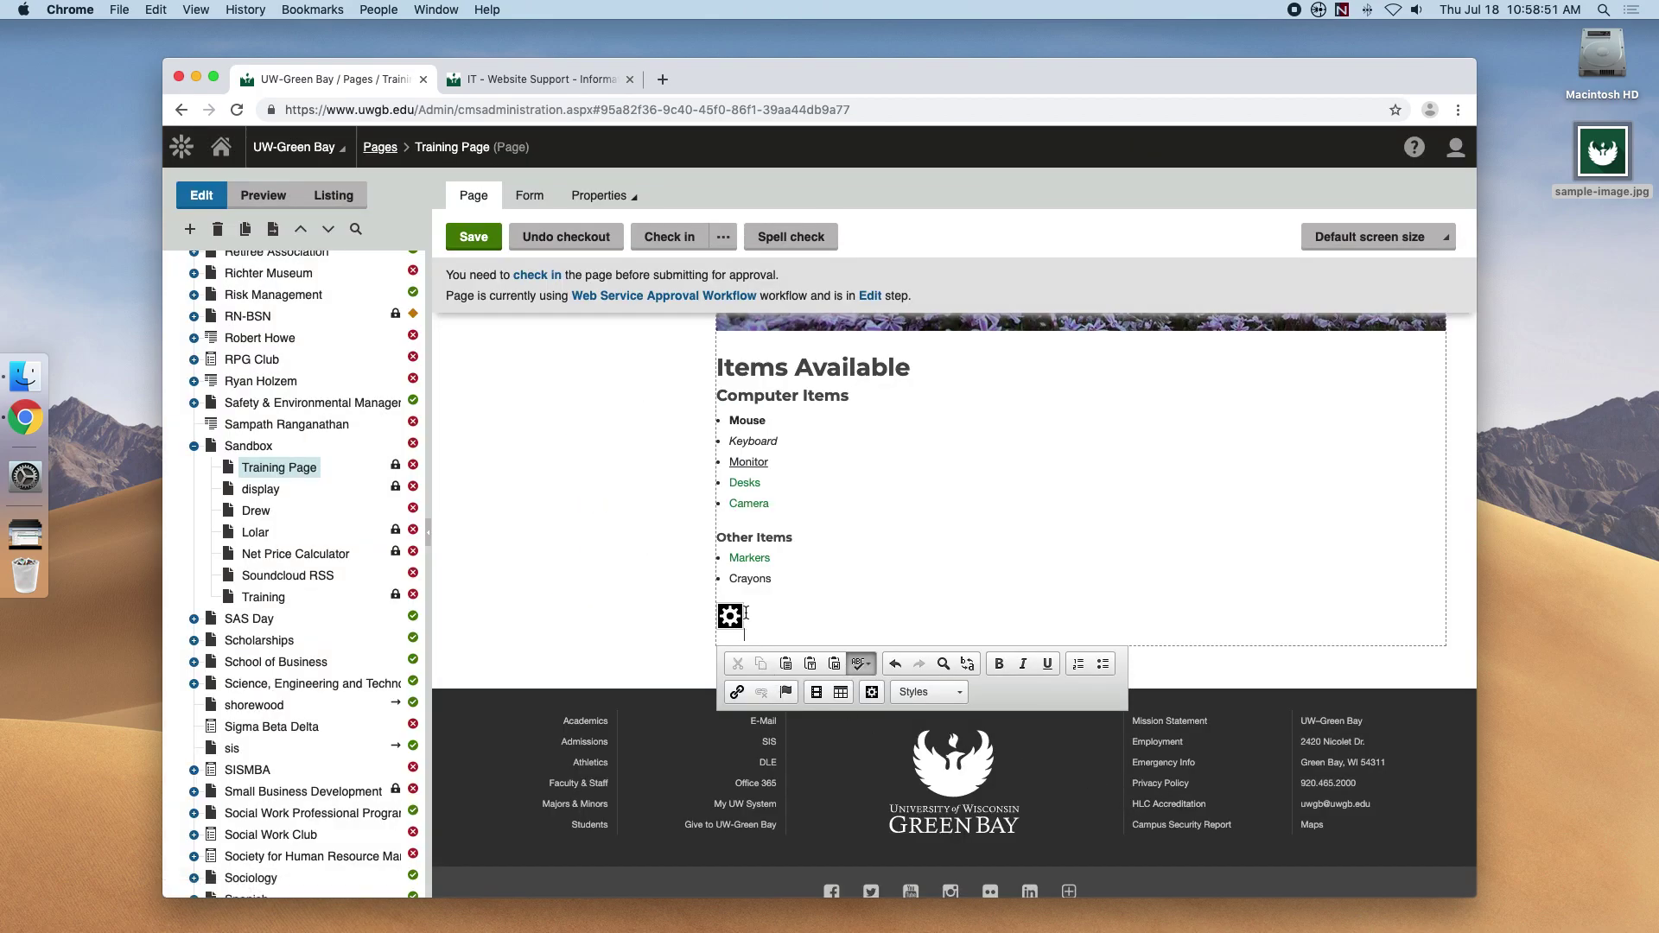
- Save the Training Page and preview the two-column layout at narrow and wide window widths
{"action": "left_click", "coordinate": [474, 237]}
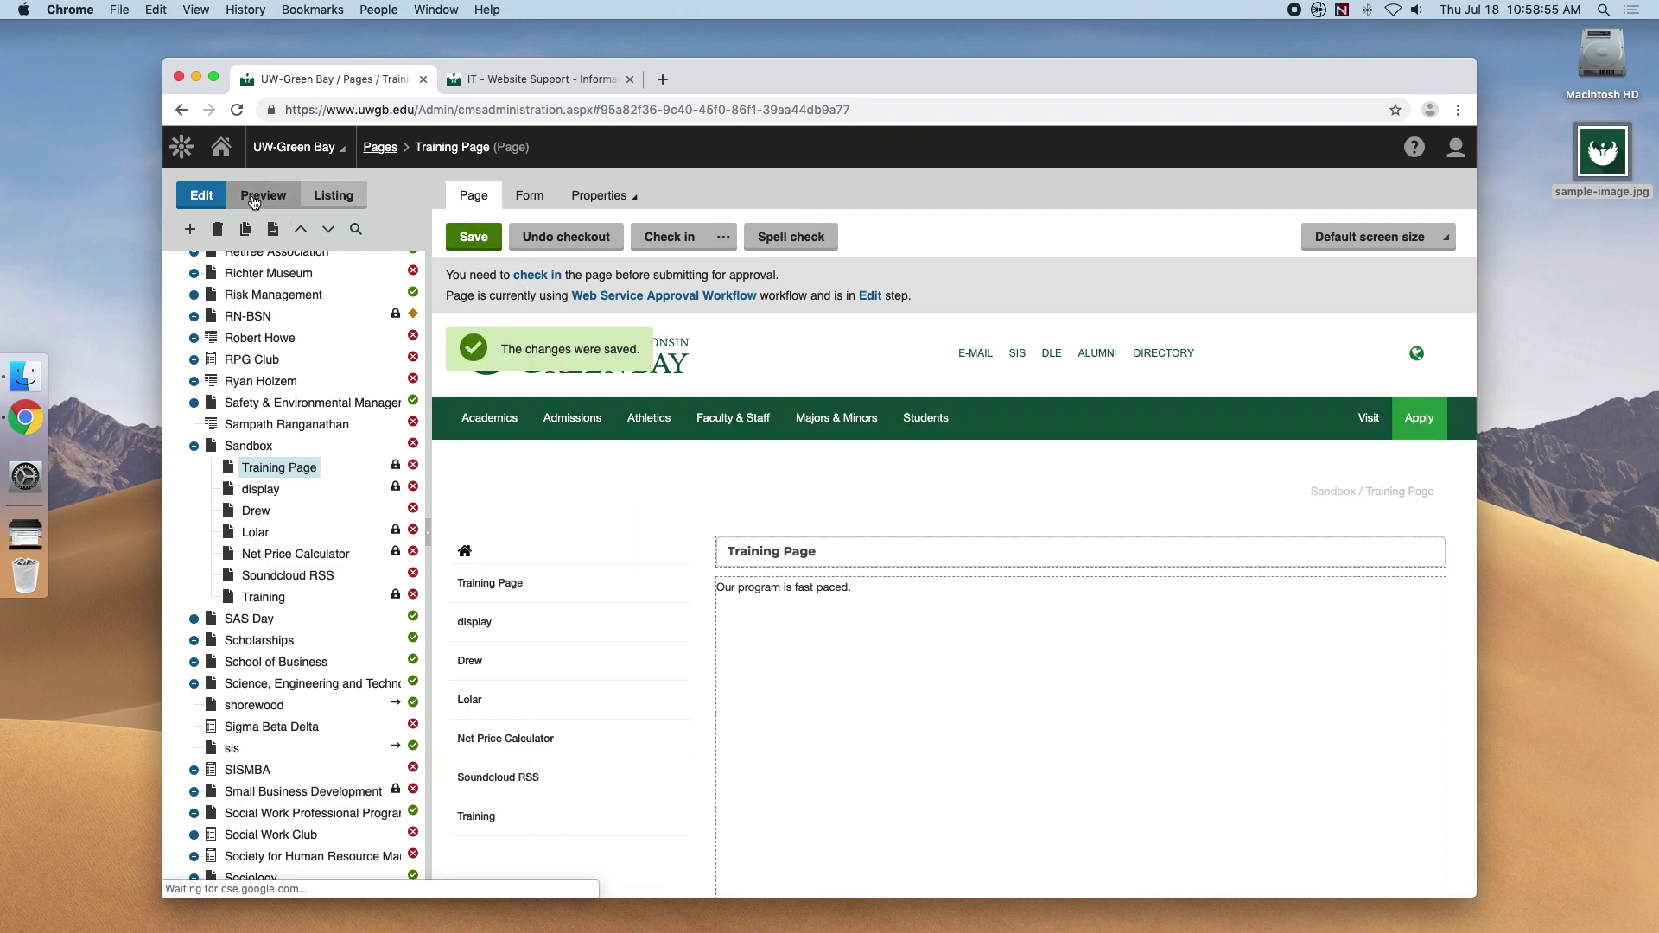
{"action": "left_click", "coordinate": [251, 198]}
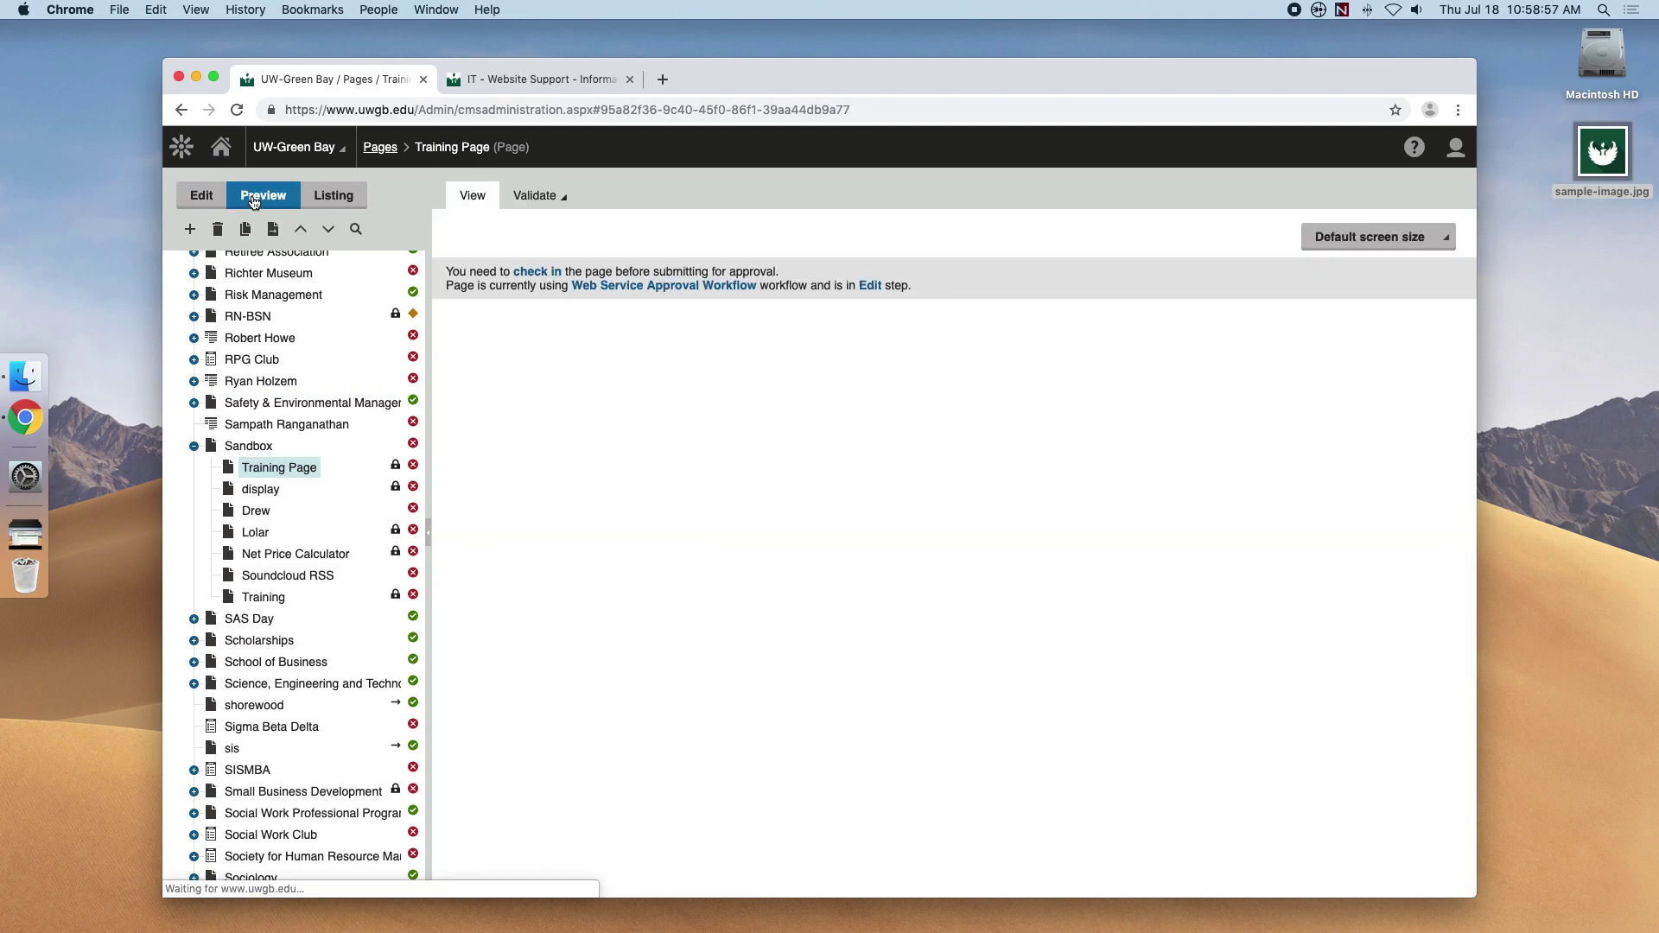
{"action": "scroll", "coordinate": [807, 516], "scroll_direction": "down", "scroll_amount": 5}
{"action": "scroll", "coordinate": [806, 516], "scroll_direction": "down", "scroll_amount": 3}
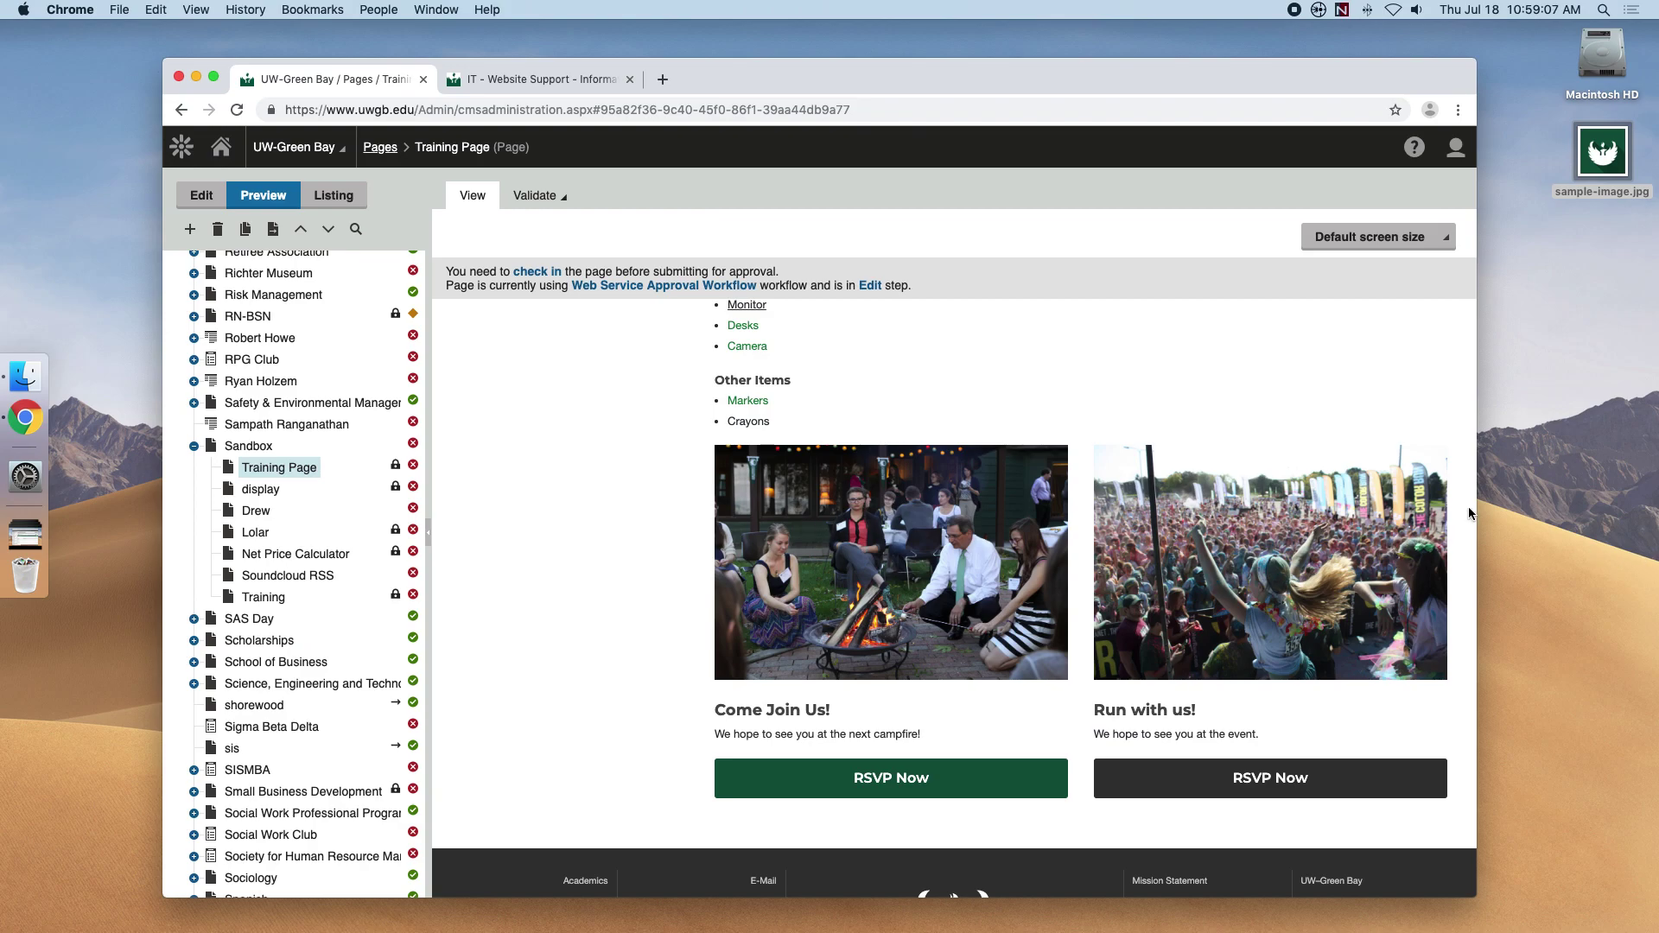
{"action": "left_click_drag", "start_coordinate": [1476, 489], "coordinate": [937, 488]}
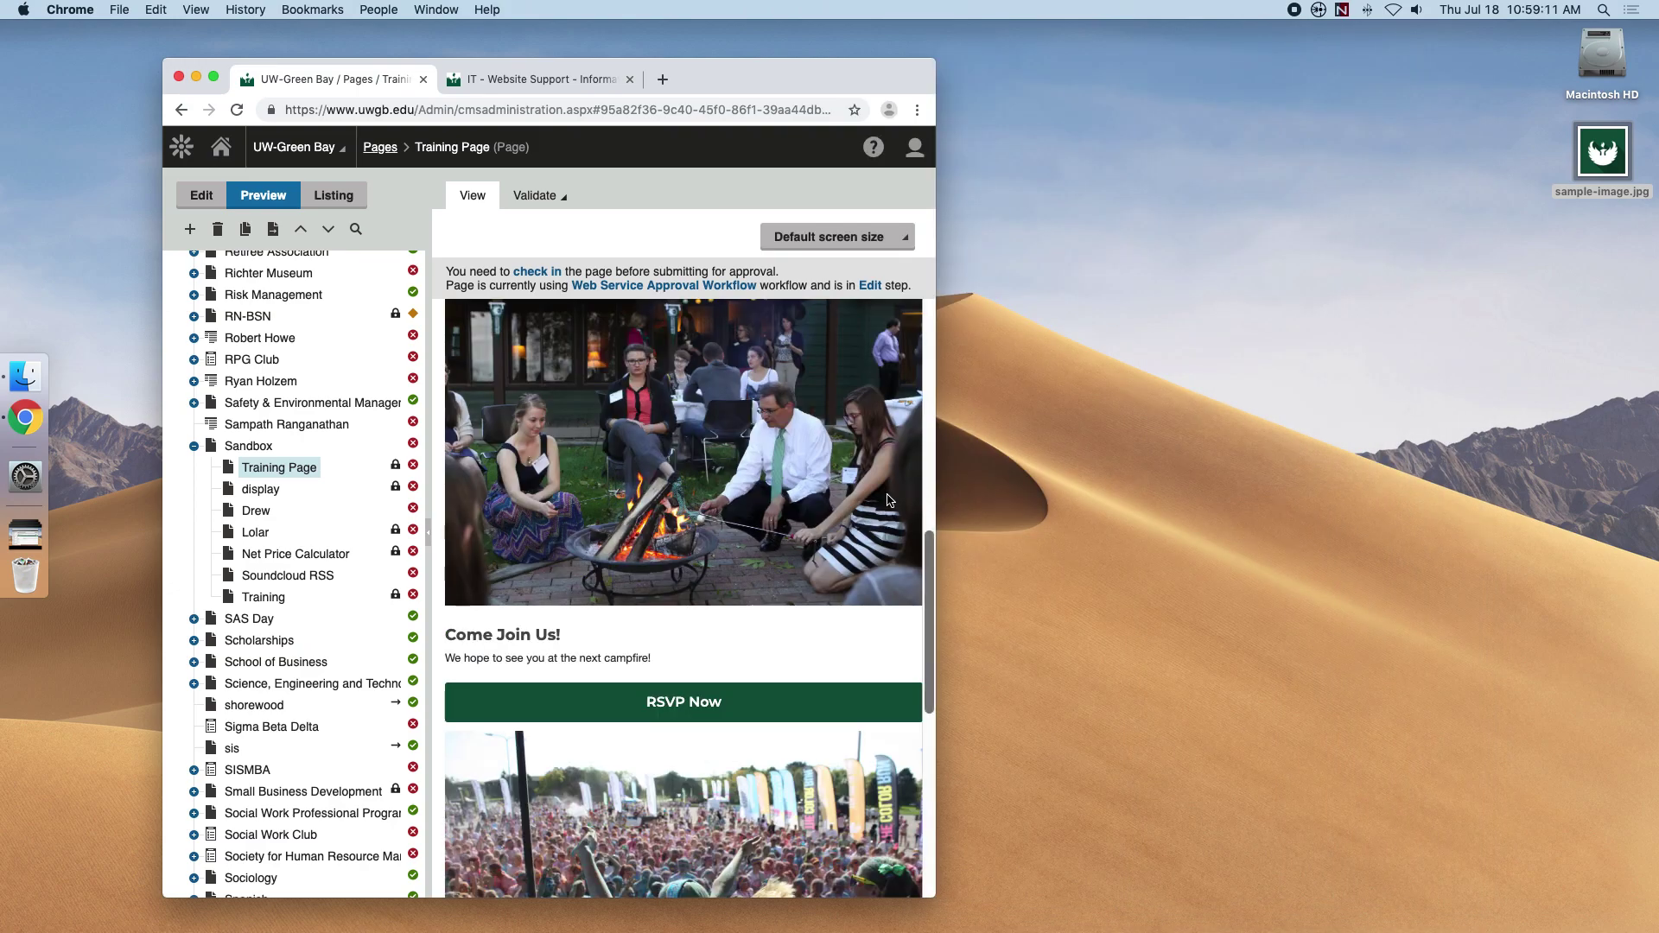
{"action": "left_click_drag", "start_coordinate": [935, 499], "coordinate": [1513, 498]}
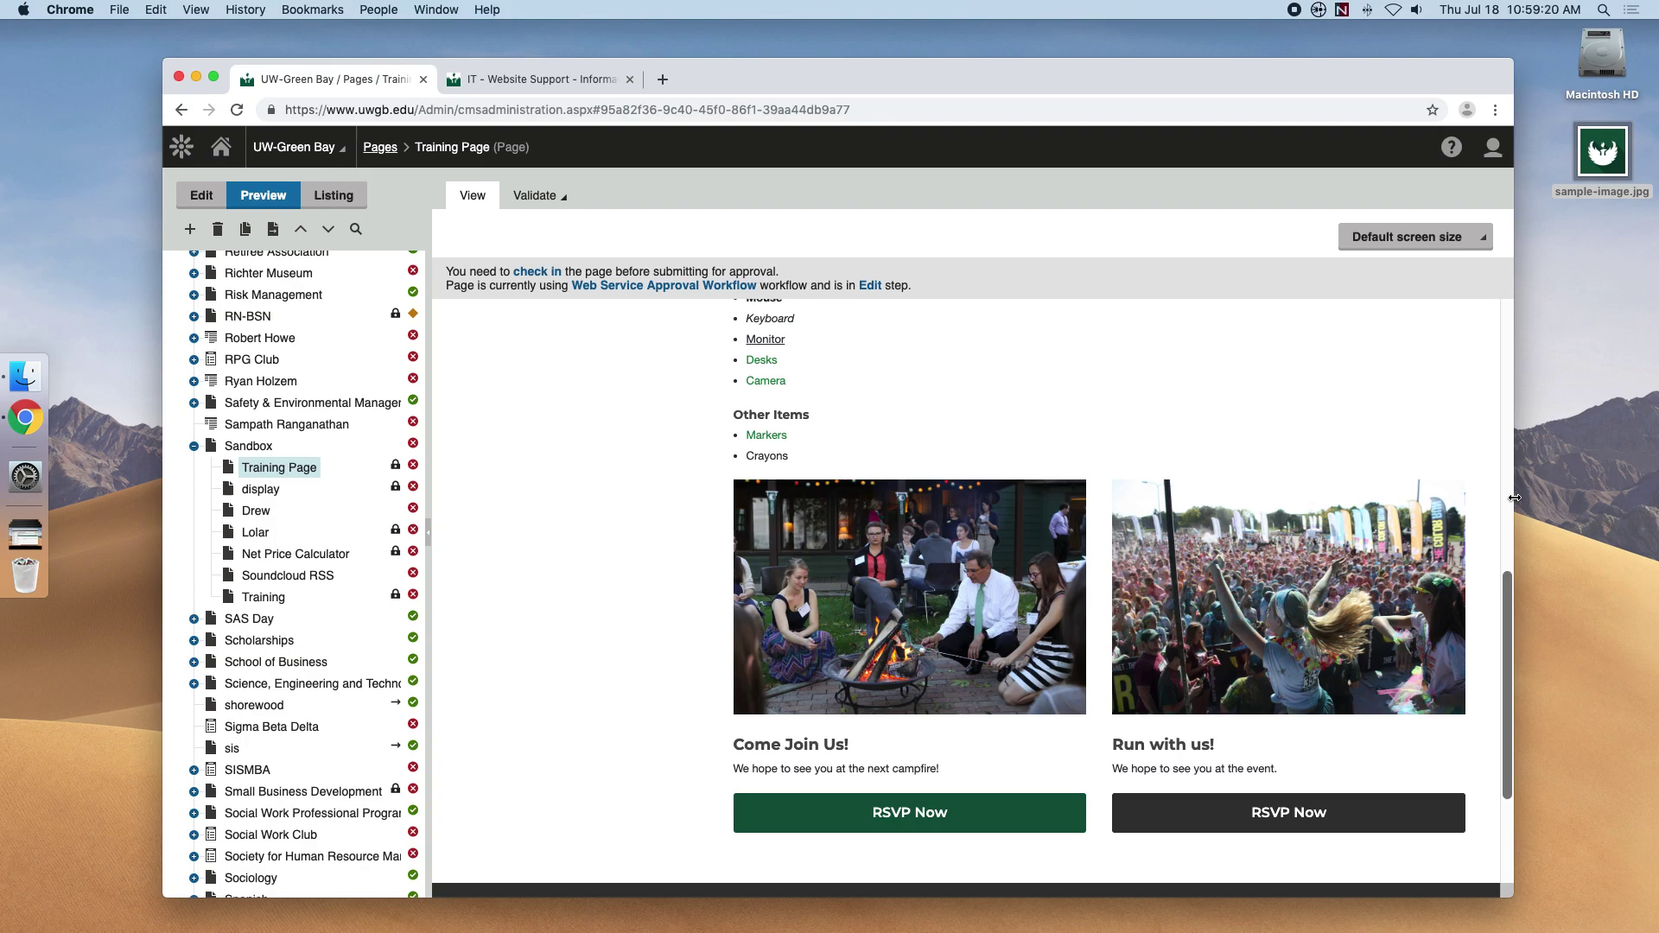
- Return to Edit mode and open the university's YouTube channel from the footer icon
{"action": "left_click", "coordinate": [196, 201]}
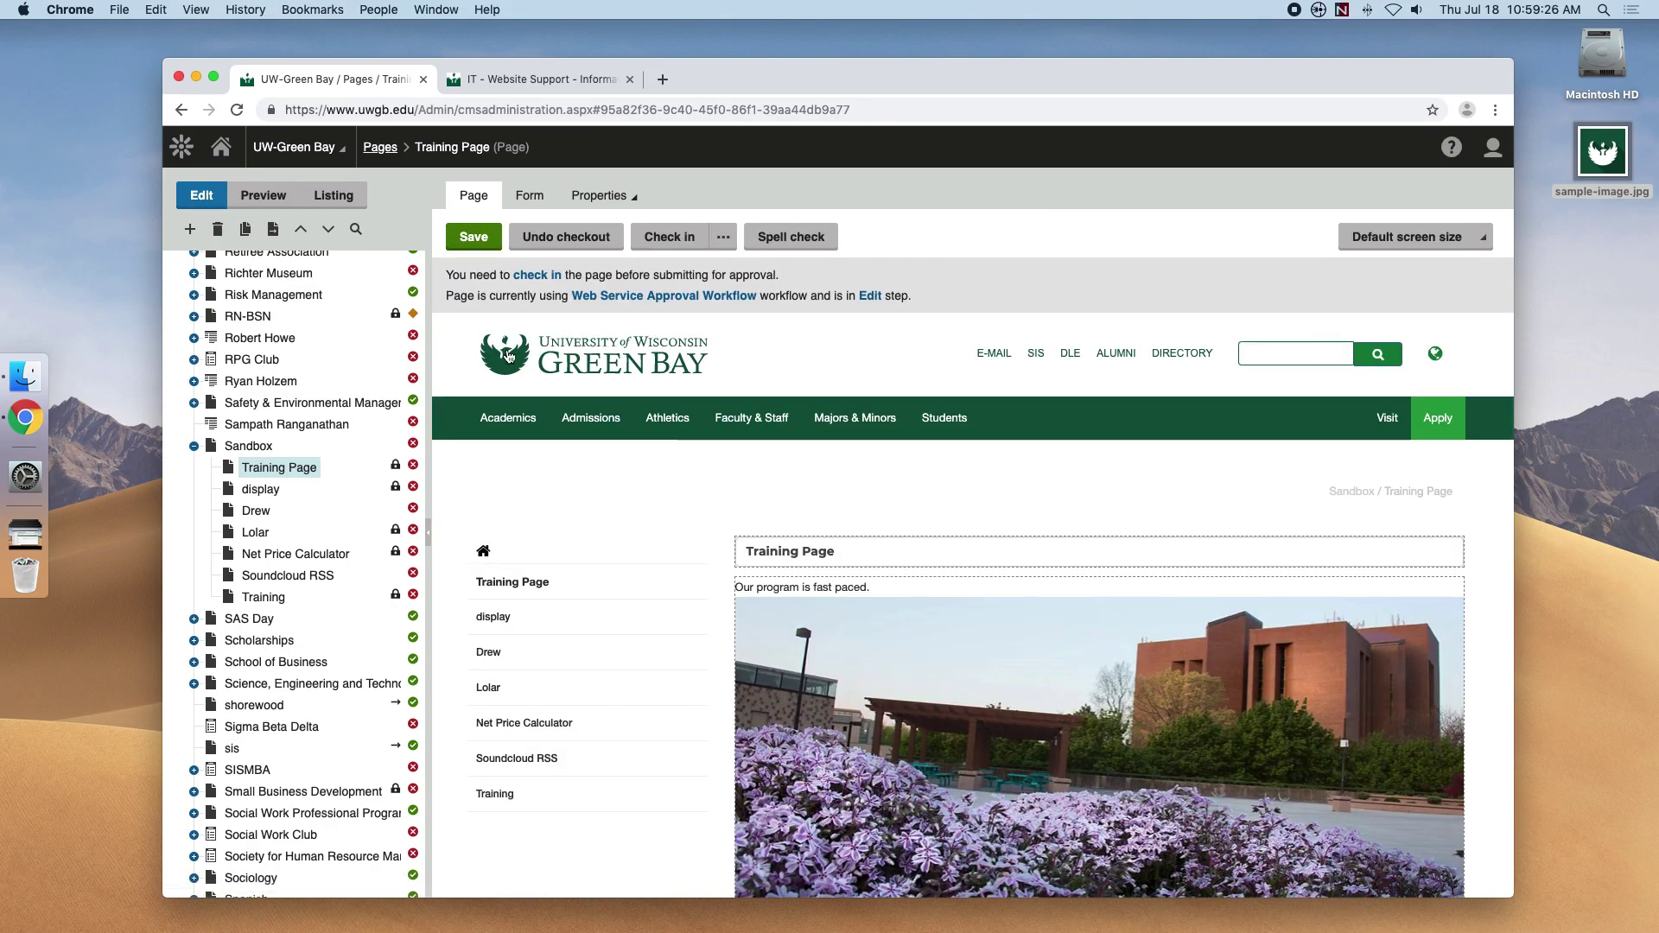
{"action": "scroll", "coordinate": [755, 473], "scroll_direction": "down", "scroll_amount": 10}
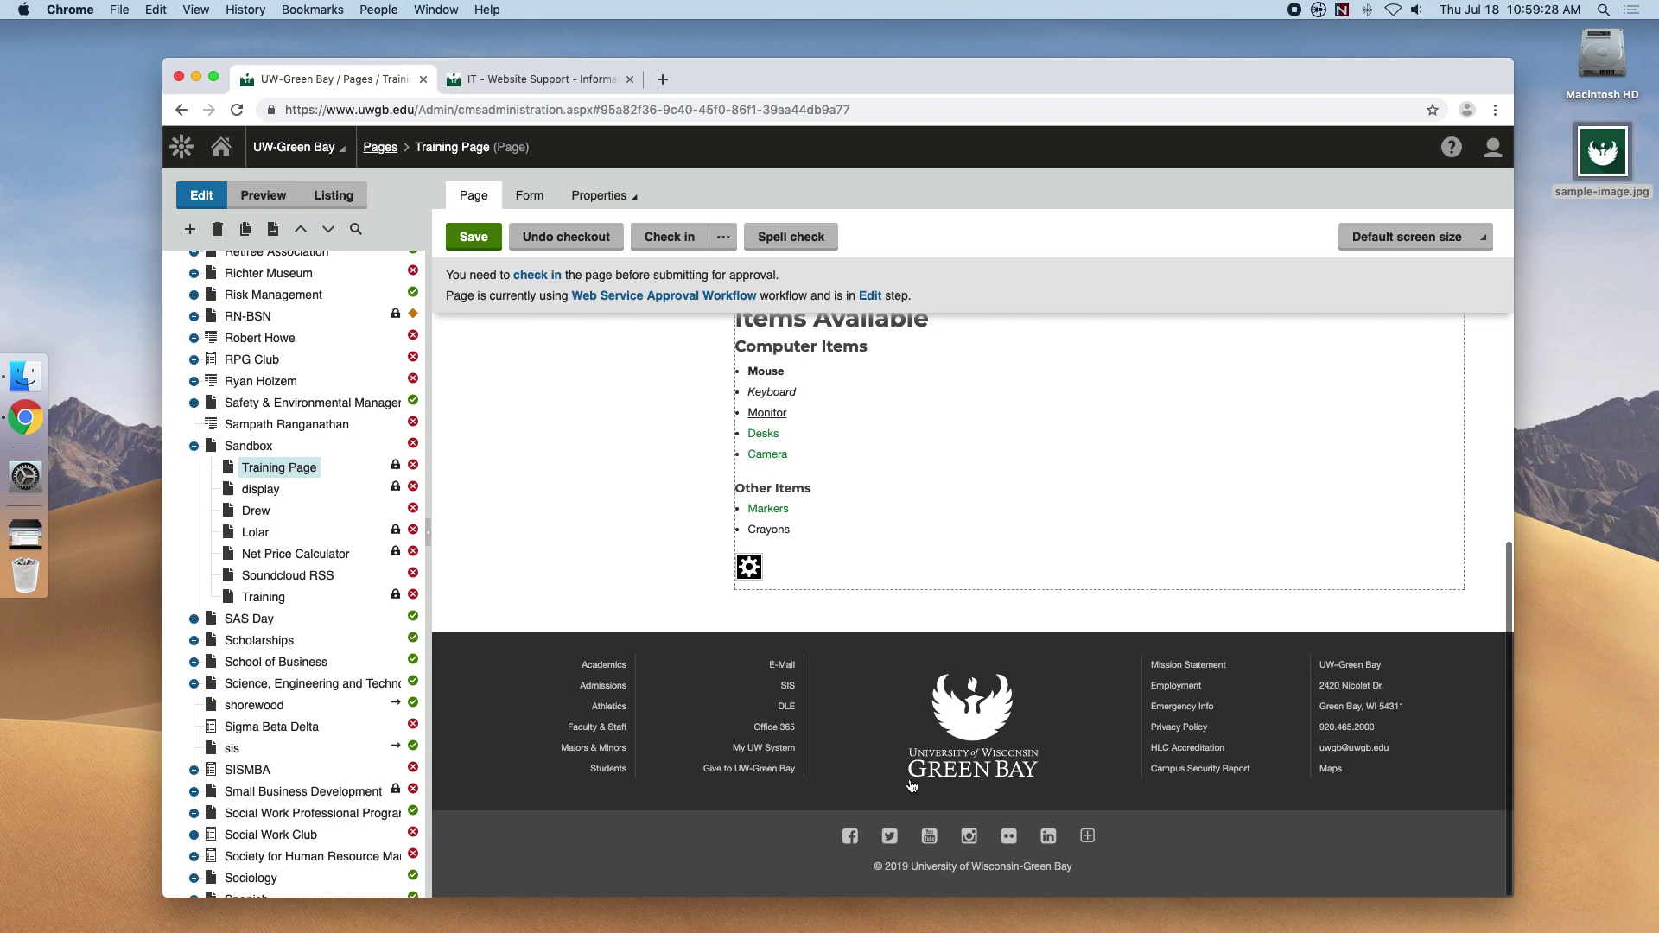
{"action": "left_click", "coordinate": [929, 836]}
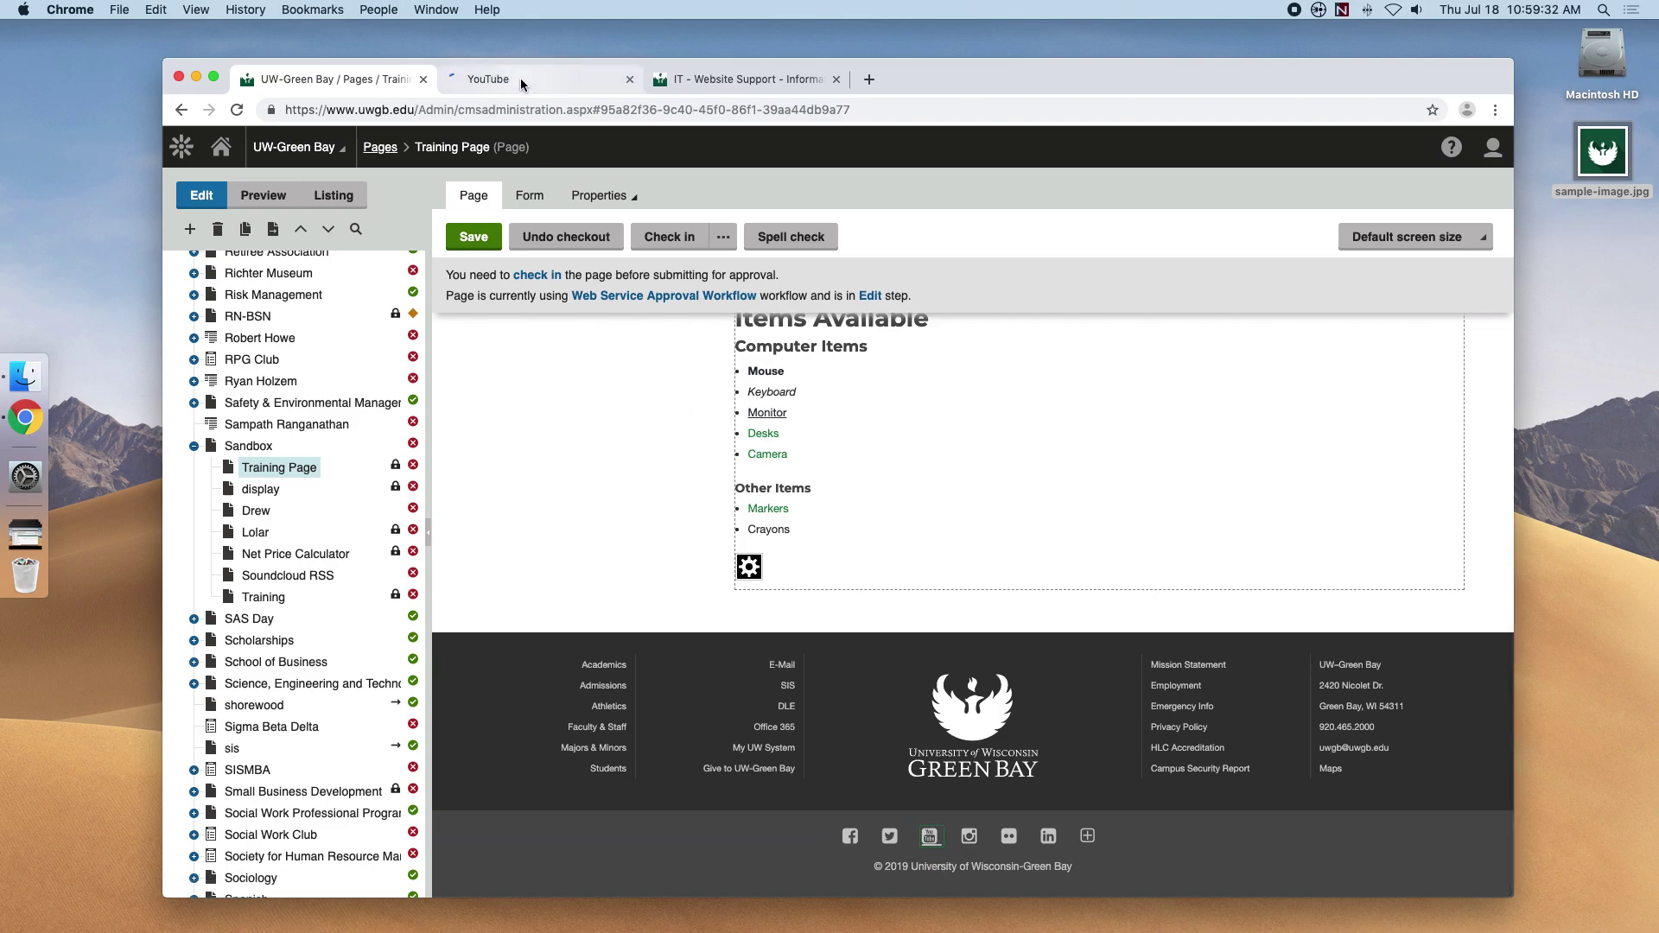
- Copy the embed source URL of the 'Top 10 Reasons to Come to UW-Green Bay' video
{"action": "left_click", "coordinate": [523, 83]}
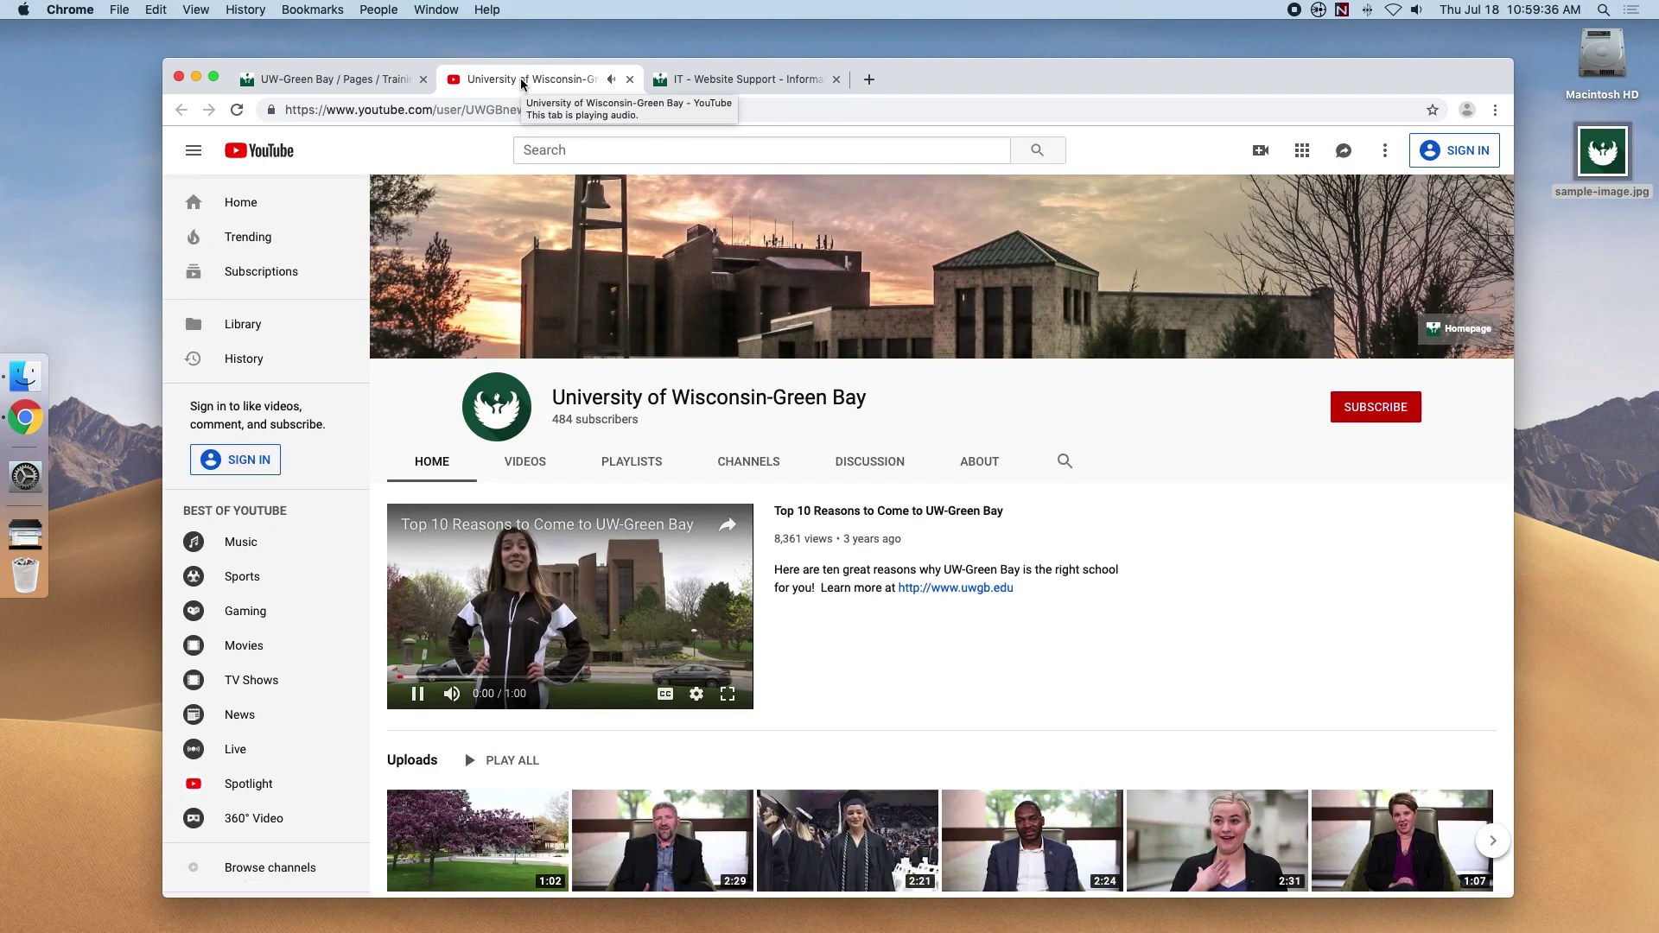
{"action": "left_click", "coordinate": [872, 513]}
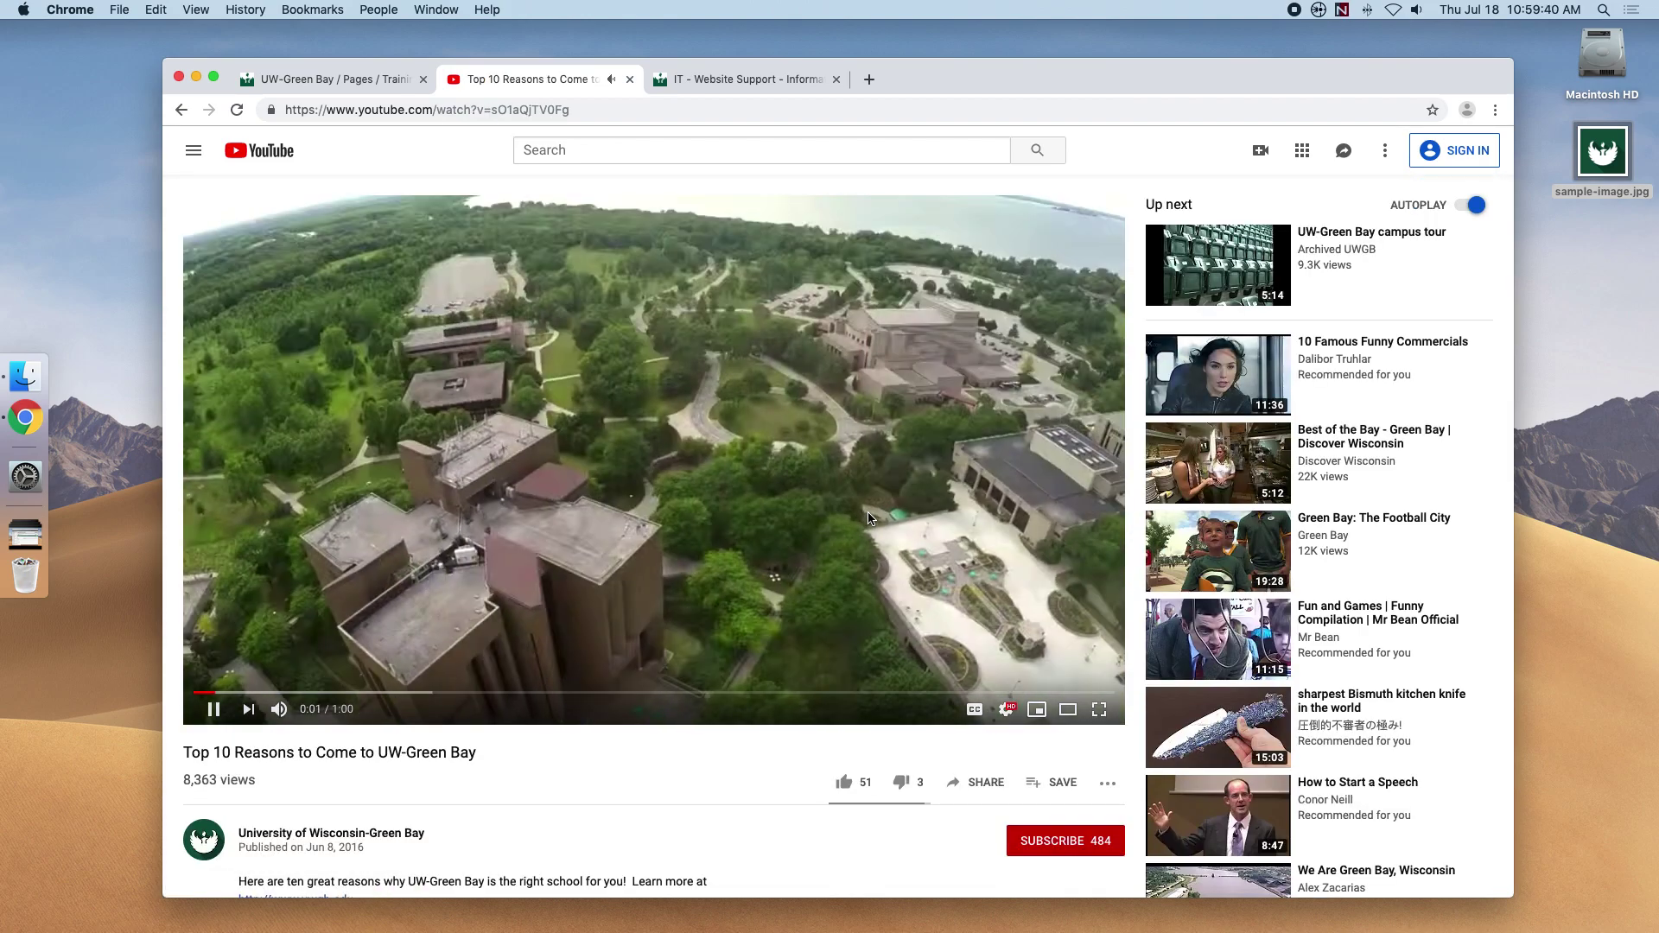
{"action": "left_click", "coordinate": [980, 786]}
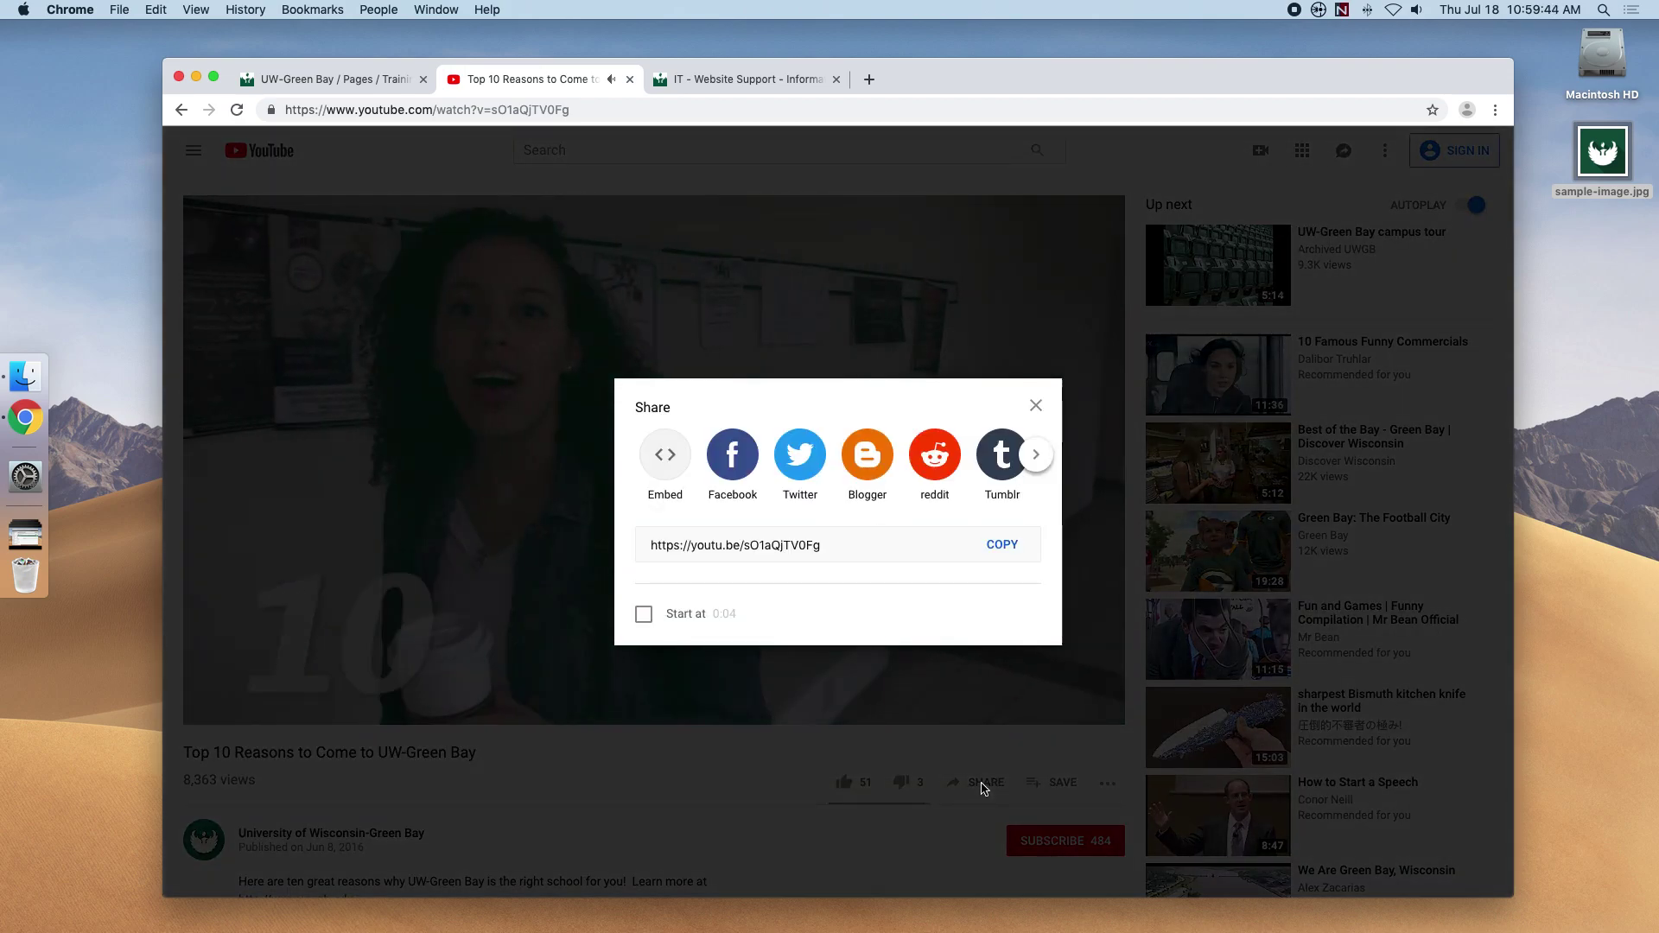
{"action": "left_click", "coordinate": [665, 455]}
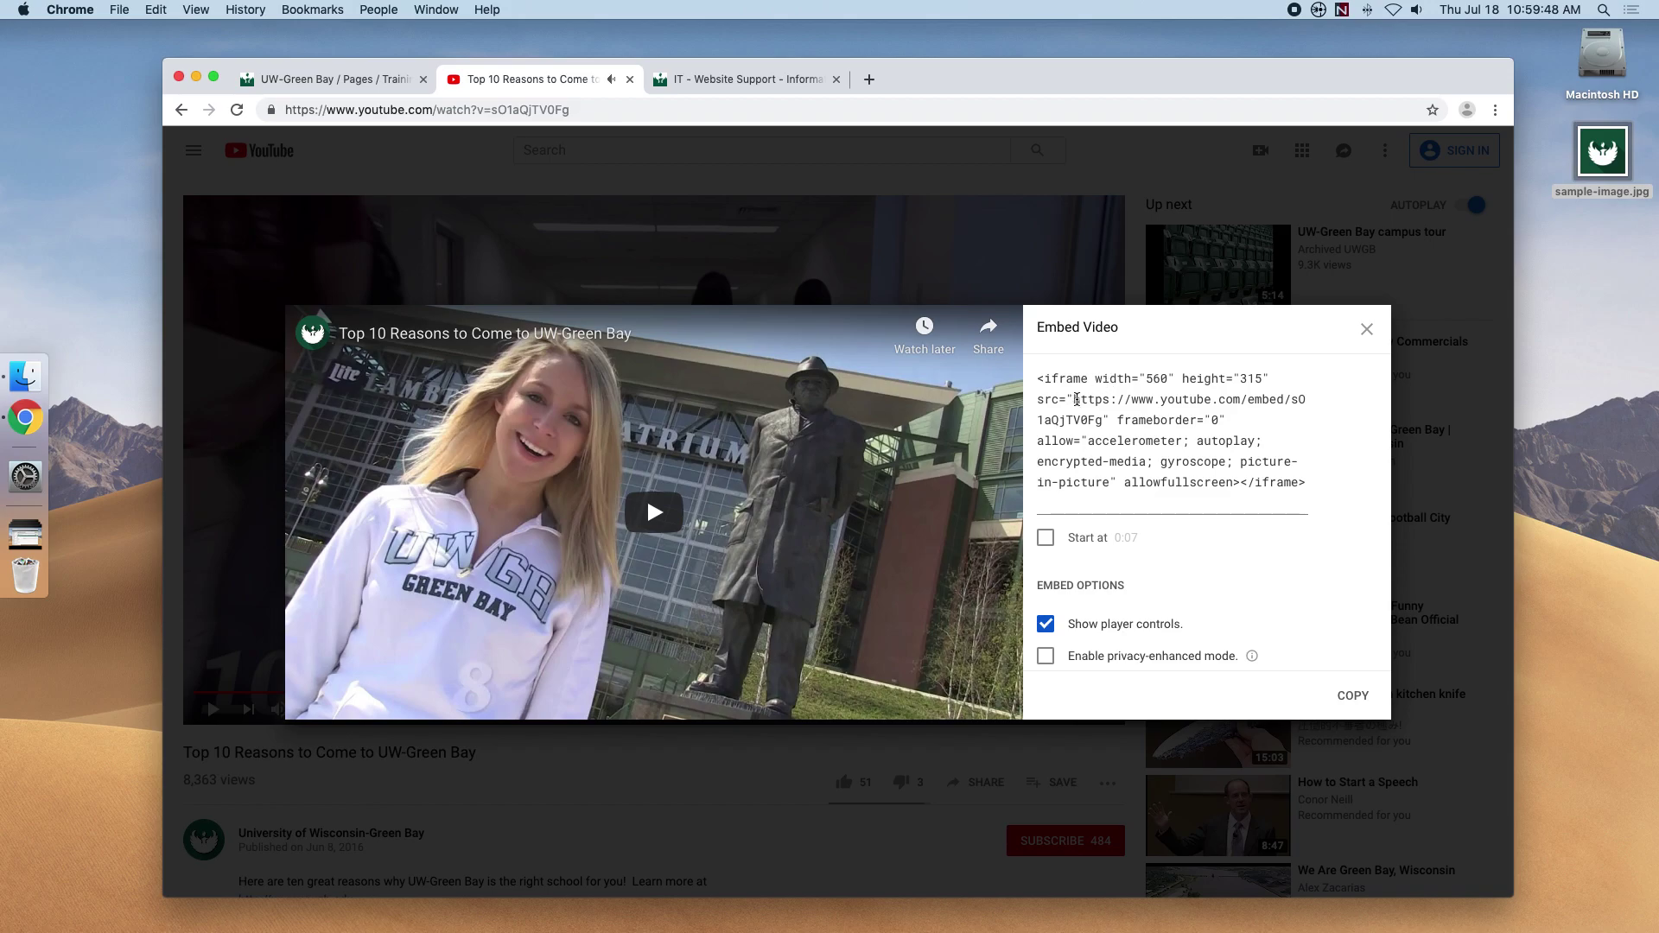
{"action": "left_click_drag", "start_coordinate": [1043, 382], "coordinate": [1105, 422]}
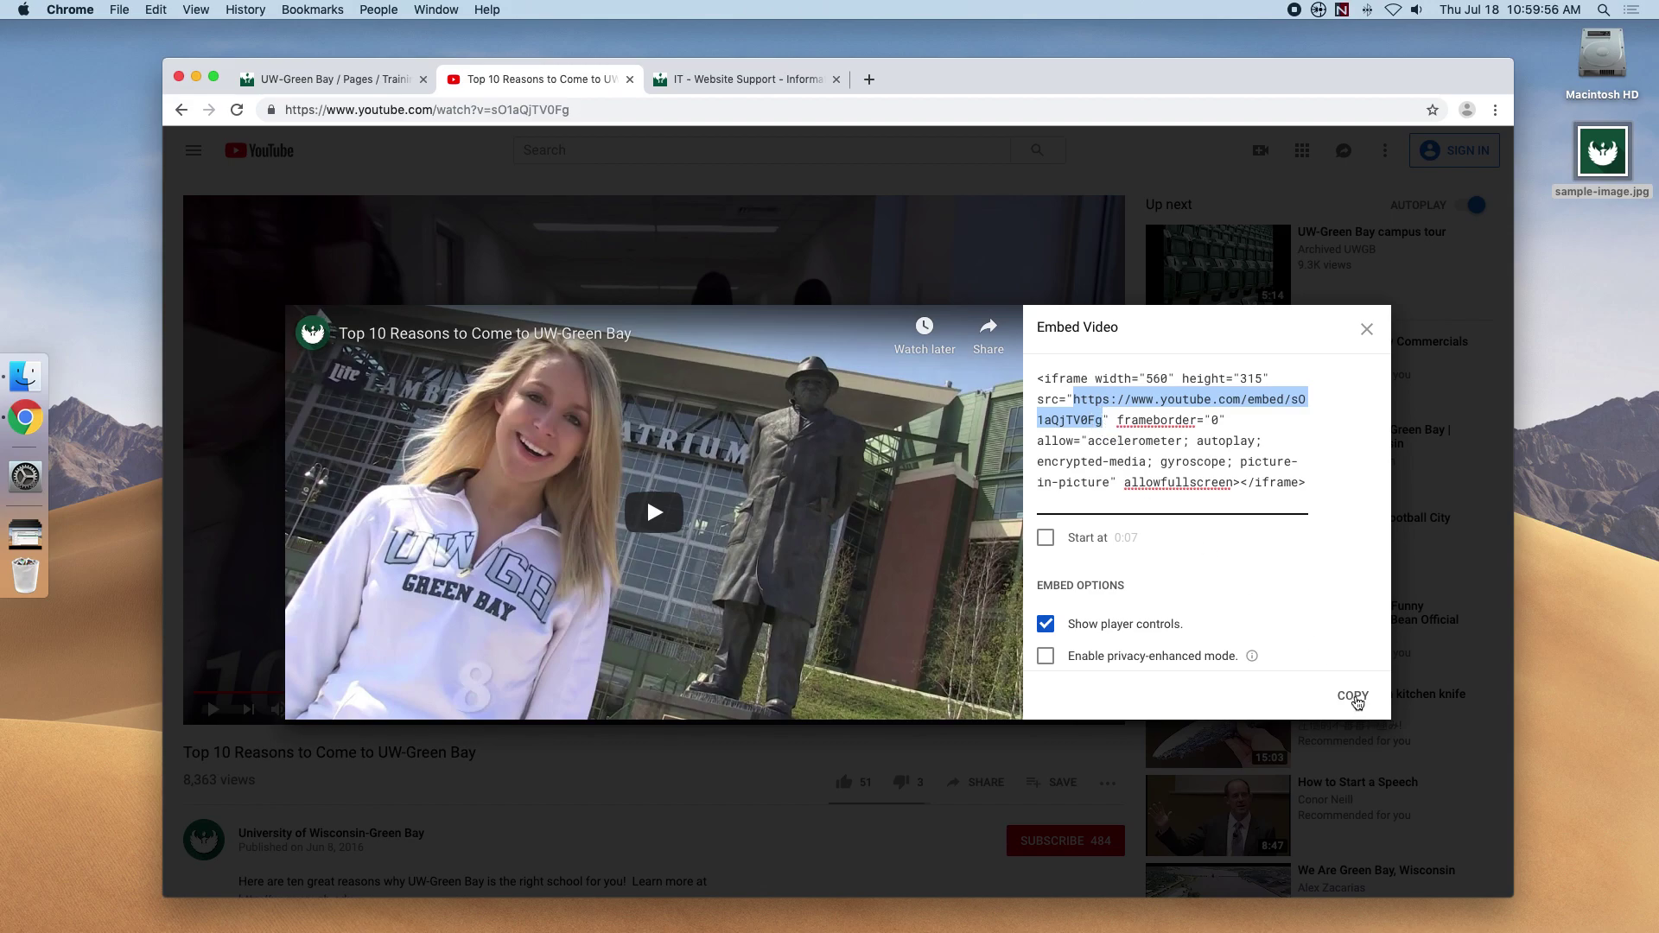
{"action": "left_click", "coordinate": [1367, 329]}
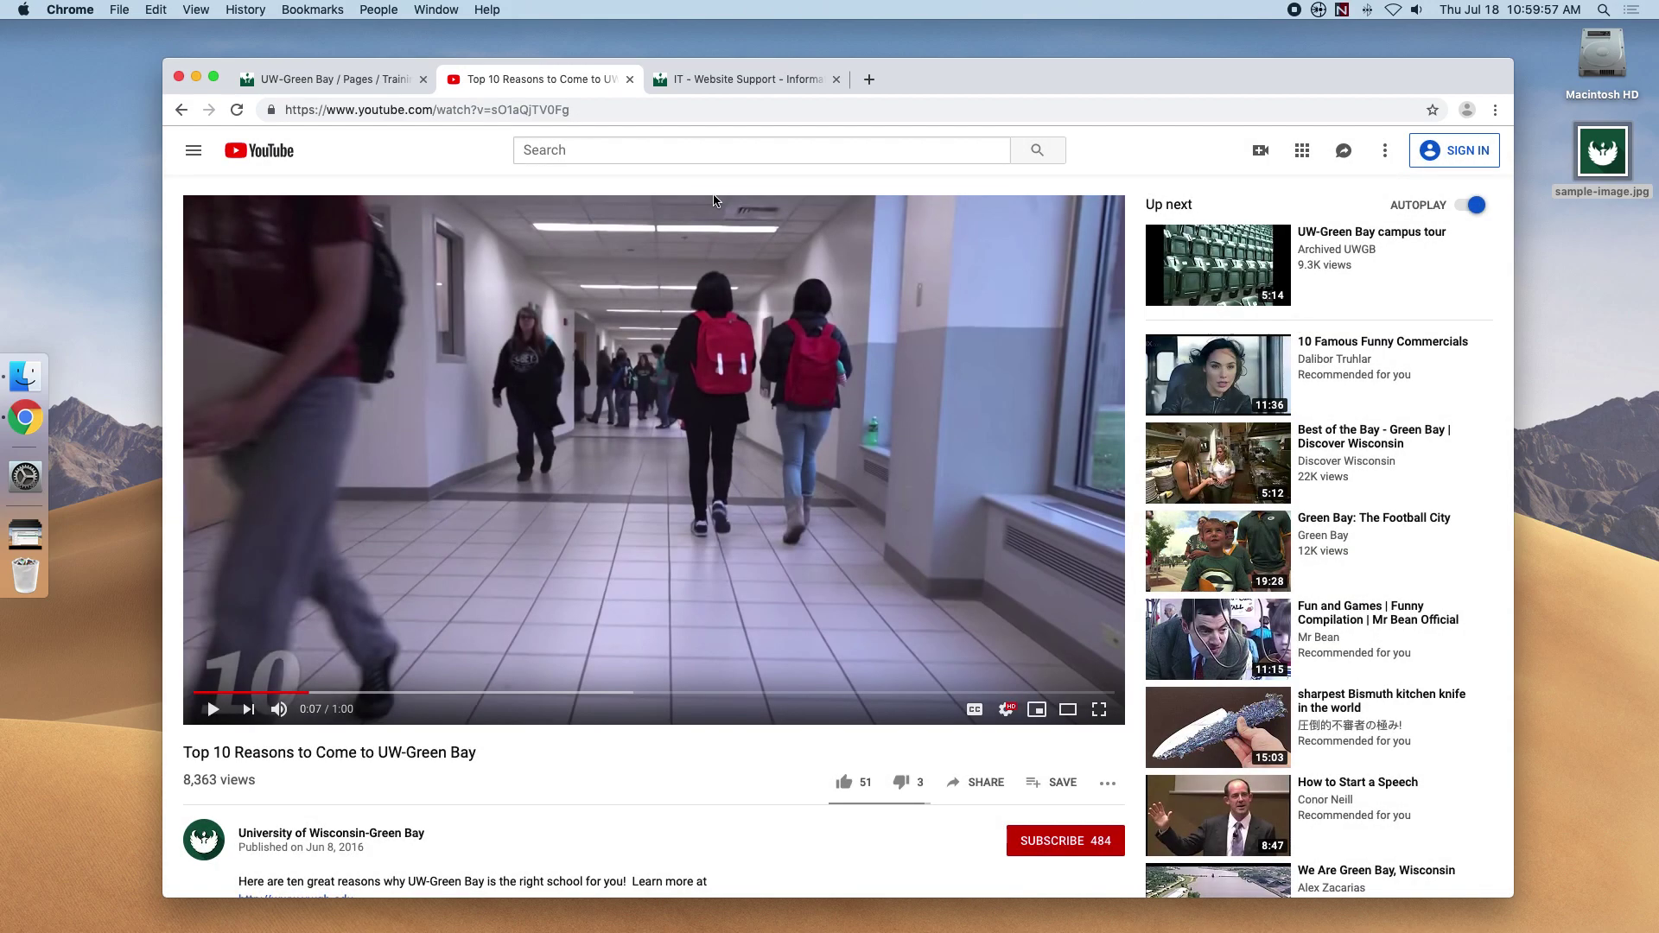
- Add a new line below the two-column widget and choose the UWGB 1 Column widget
{"action": "left_click", "coordinate": [378, 82]}
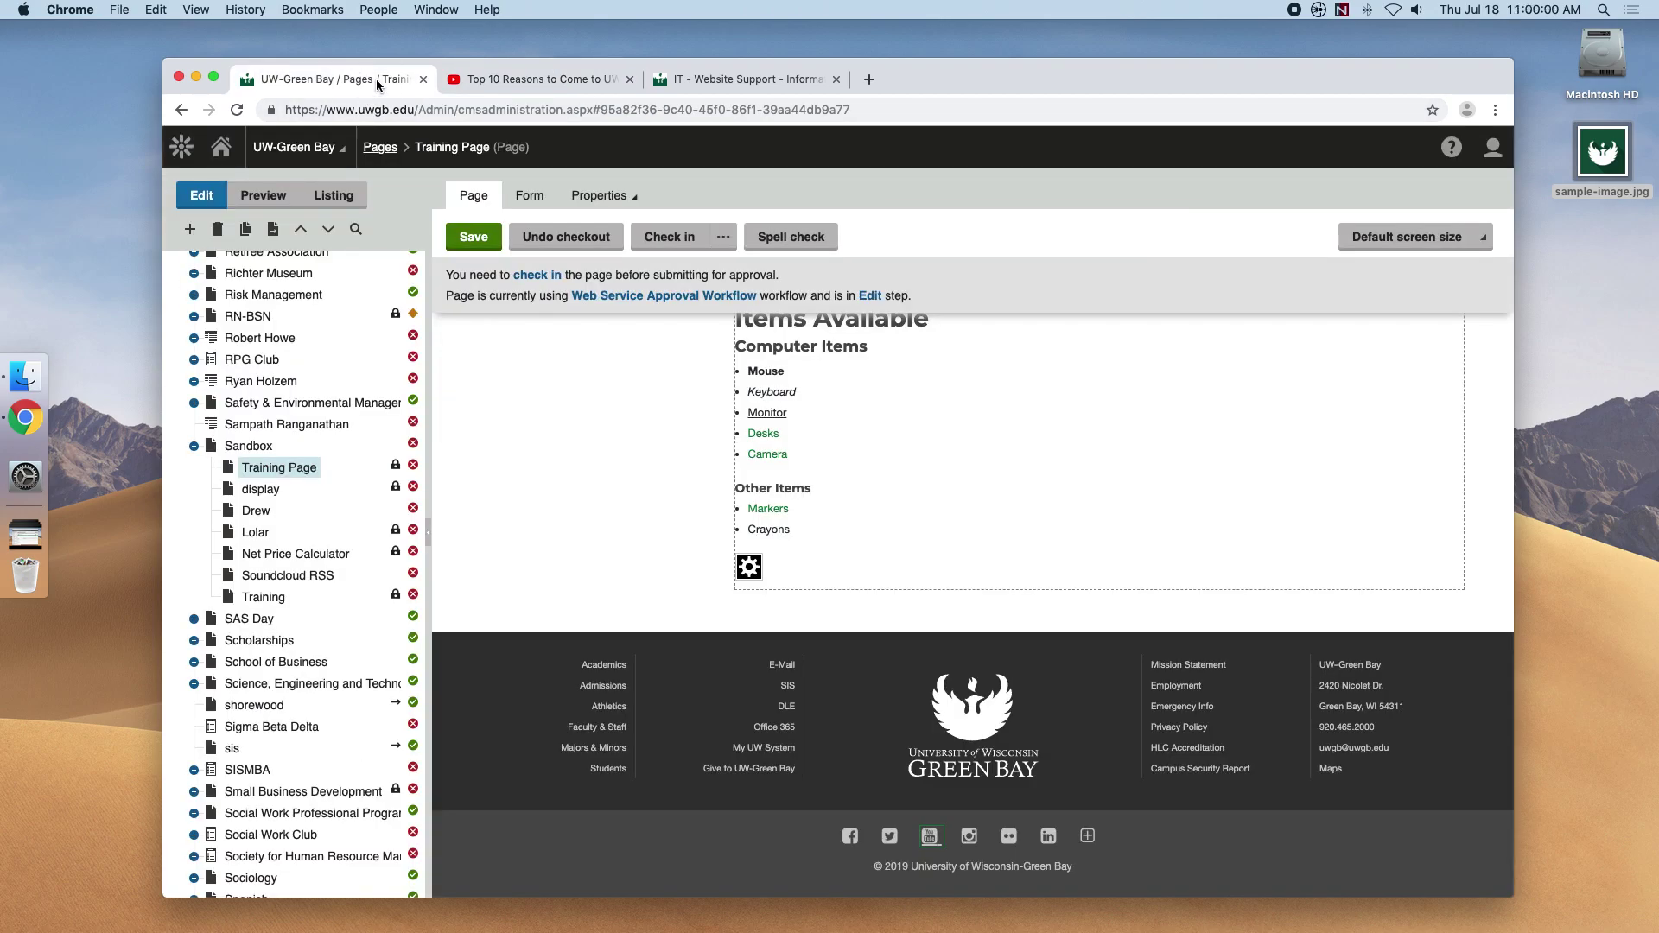
{"action": "left_click", "coordinate": [864, 581]}
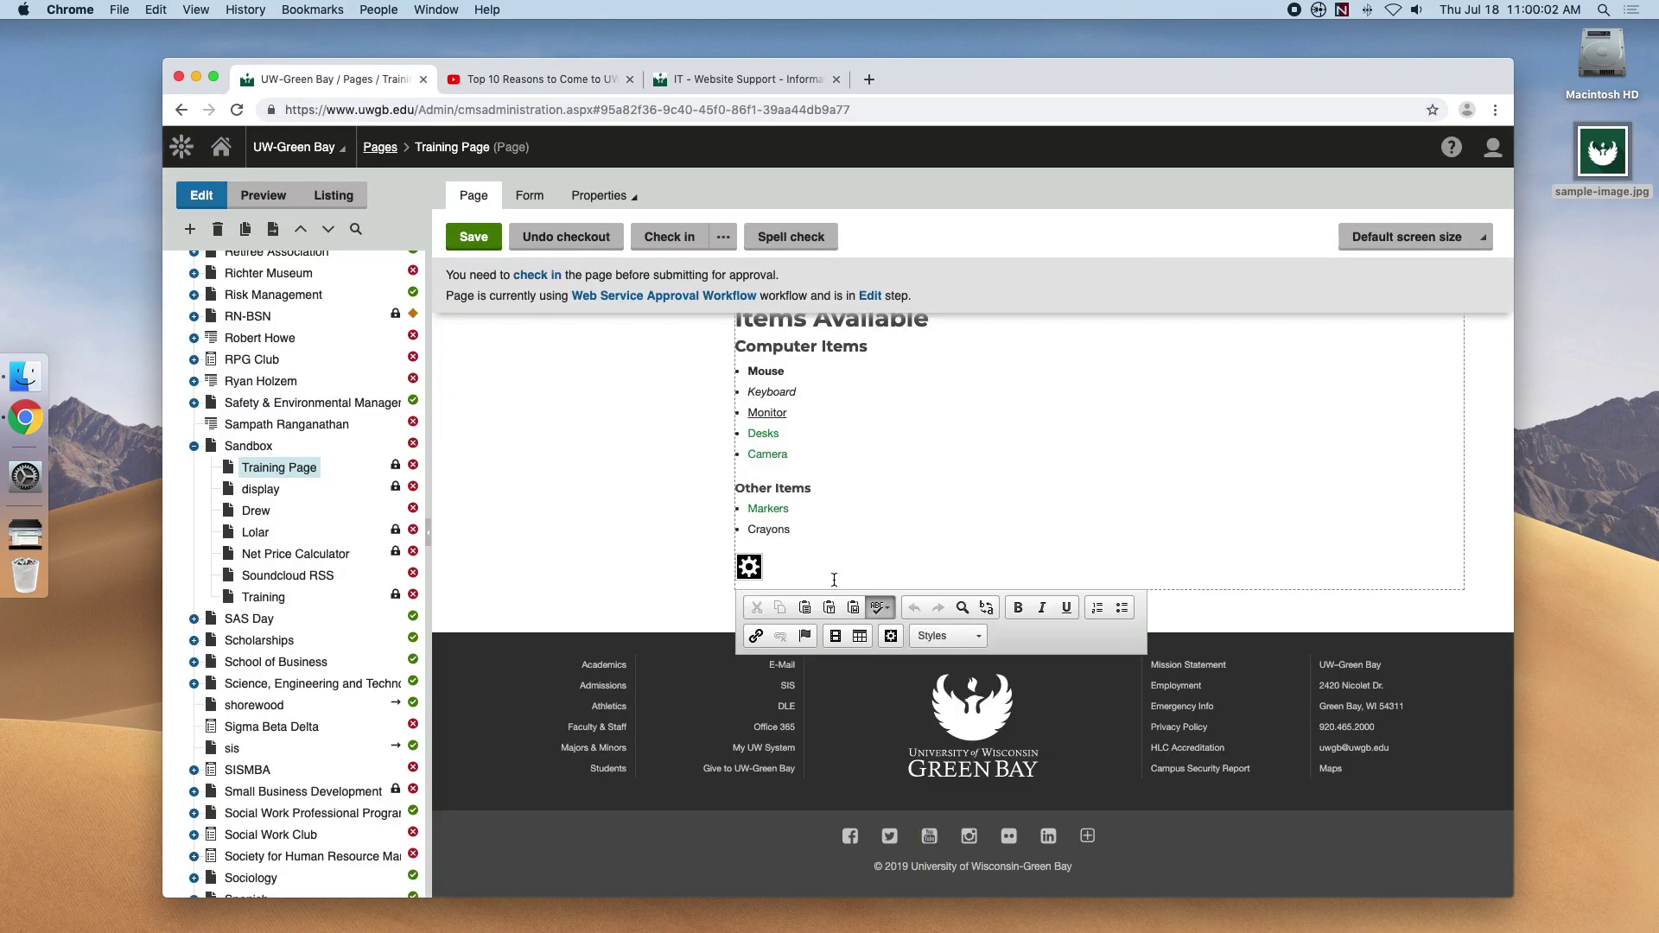
{"action": "key", "text": "Return"}
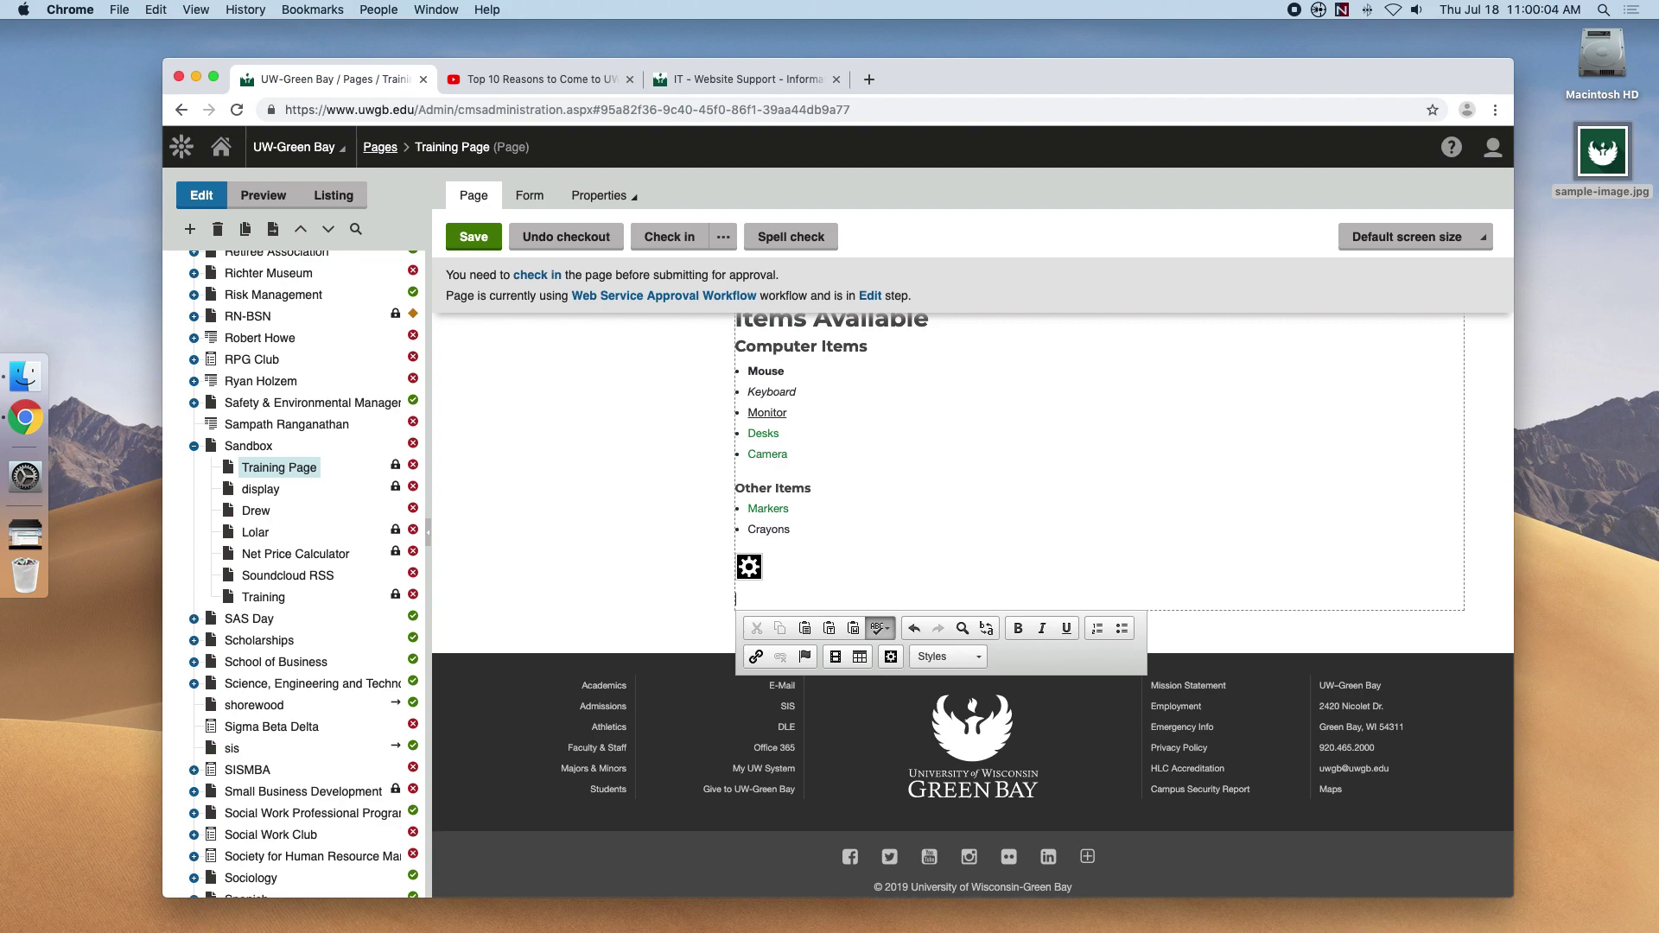
{"action": "left_click", "coordinate": [892, 657]}
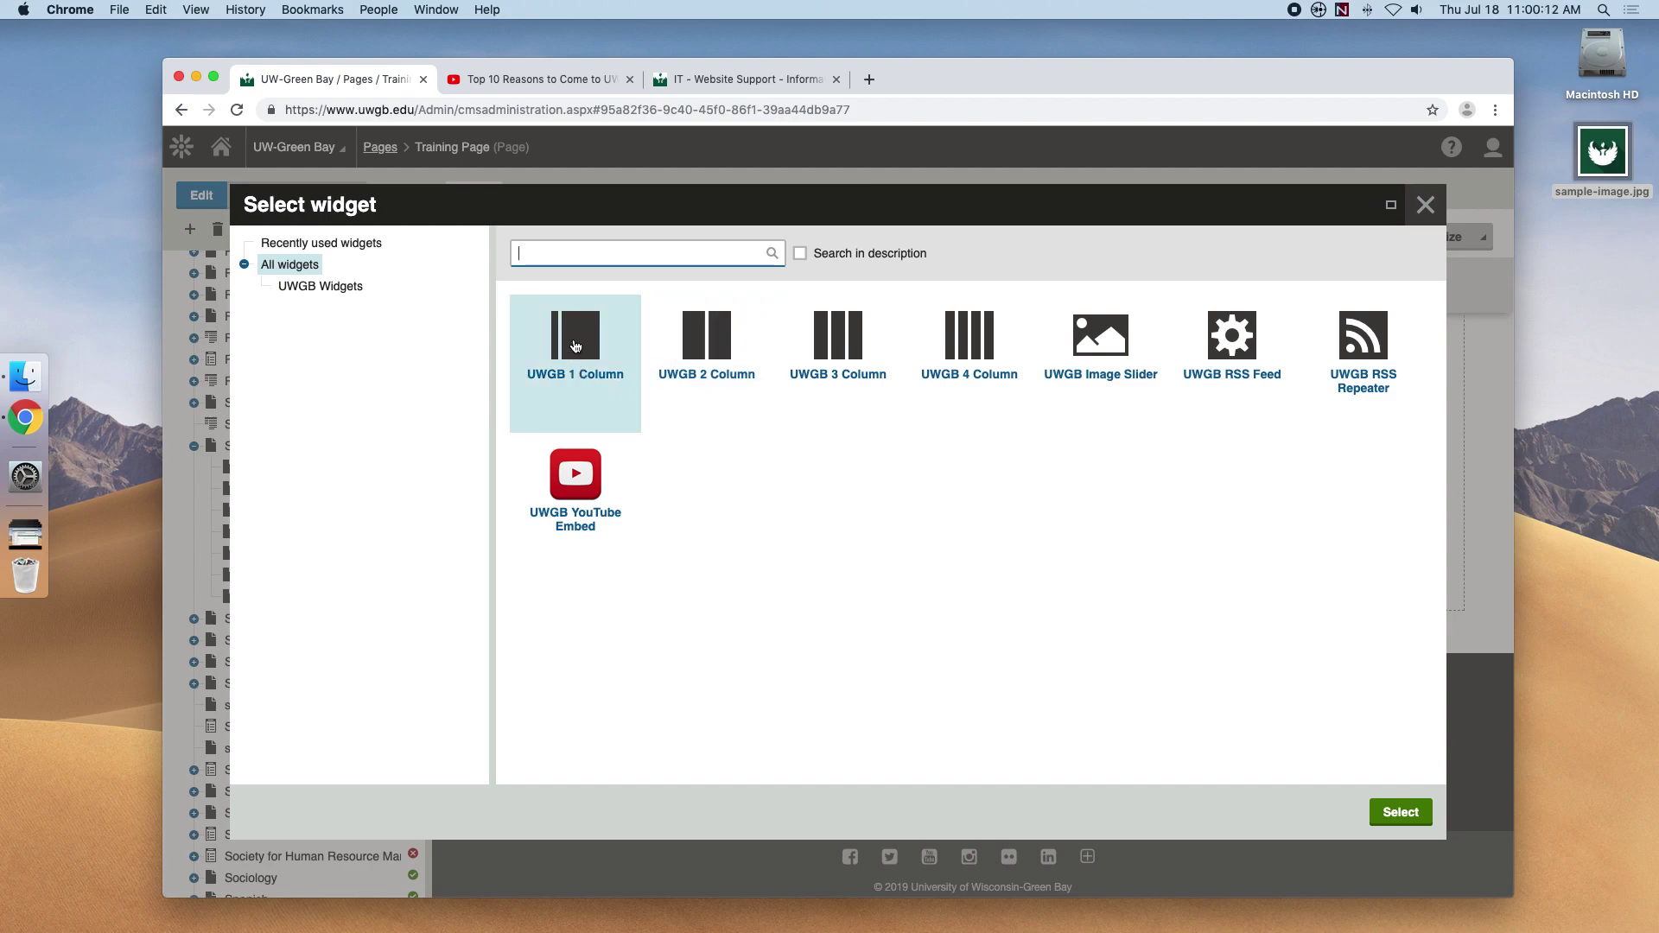
{"action": "left_click", "coordinate": [575, 346]}
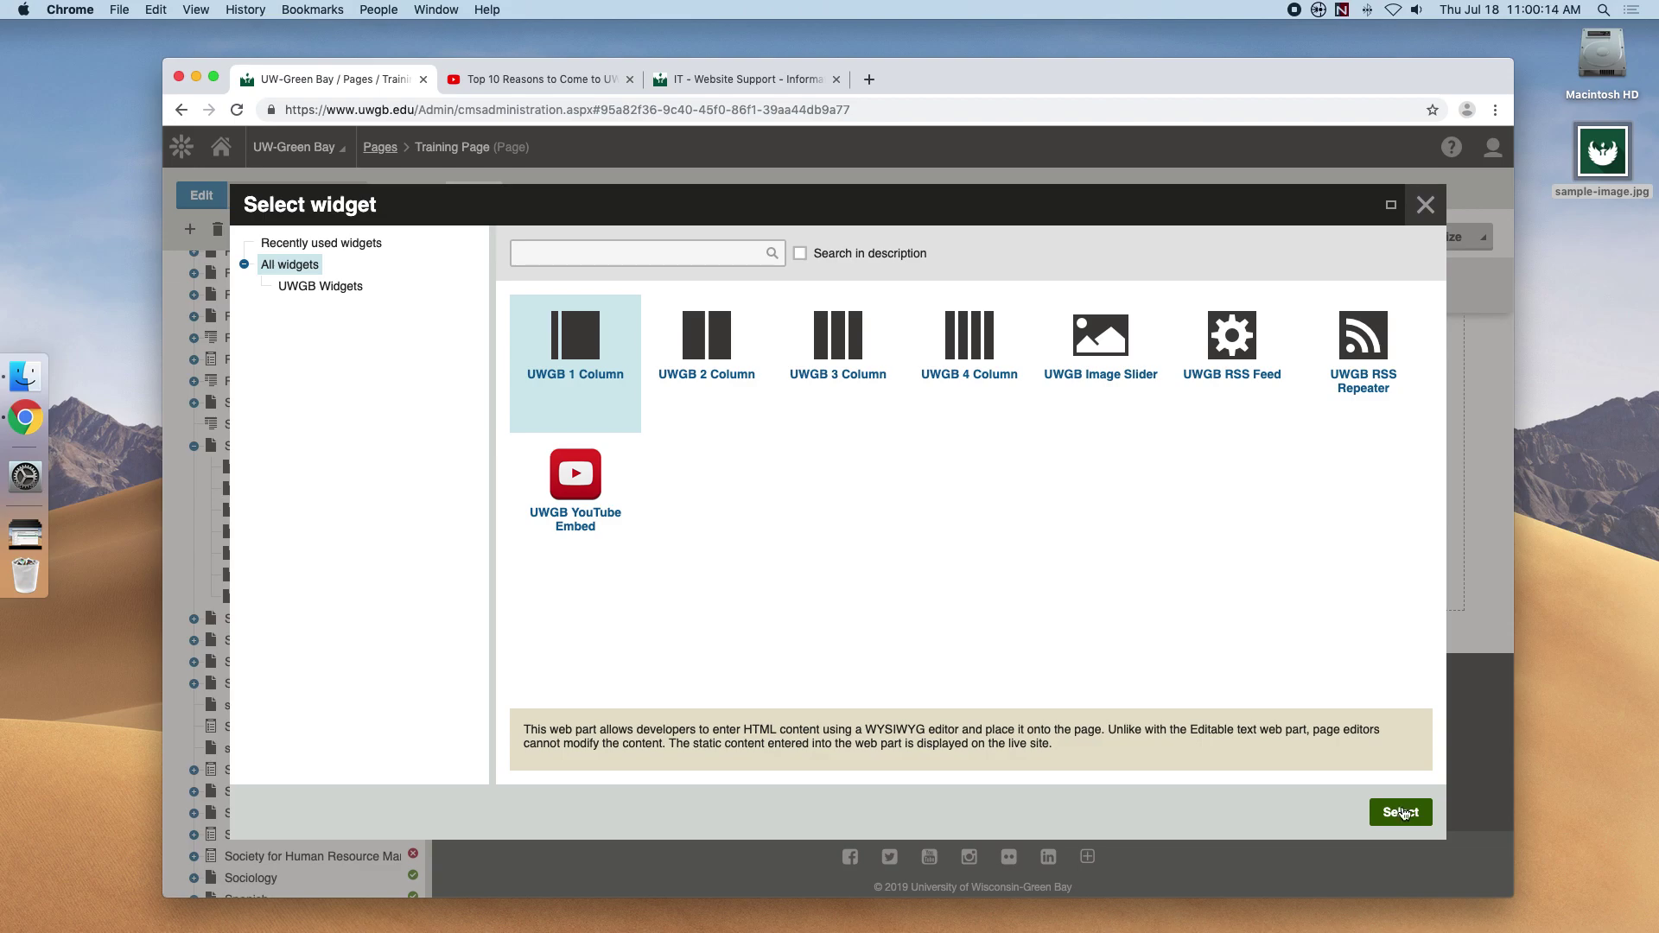
- Set the UWGB 1 Column widget to 100% width and paste the YouTube embed URL into Media URL
{"action": "left_click", "coordinate": [1401, 813]}
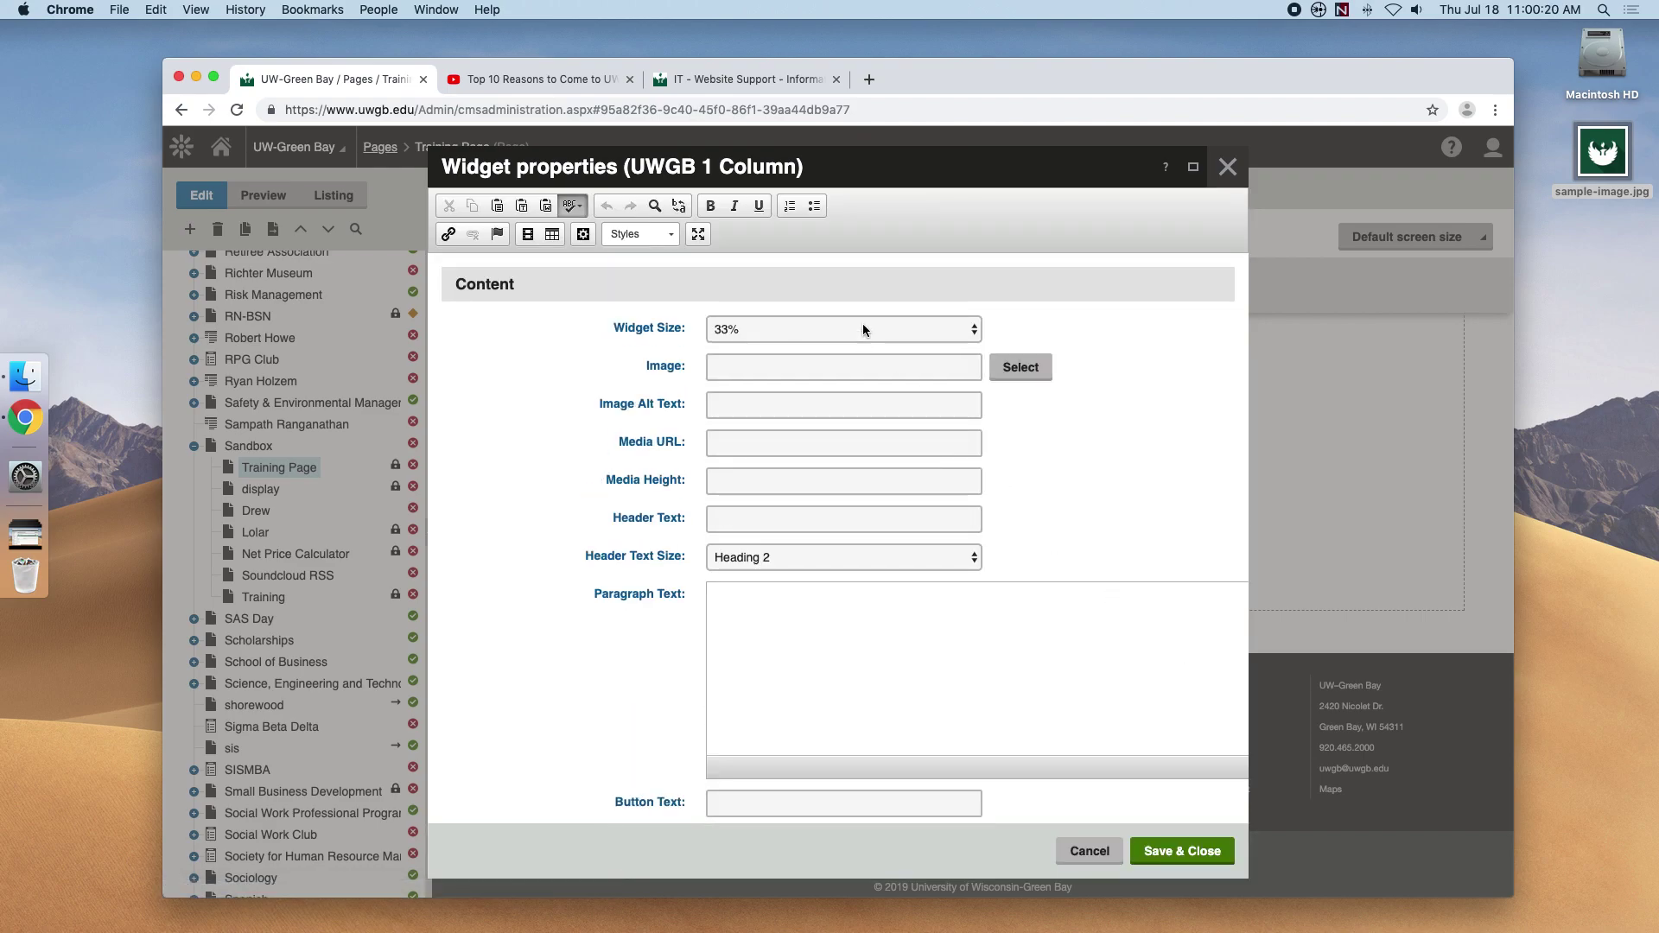
{"action": "left_click", "coordinate": [862, 330]}
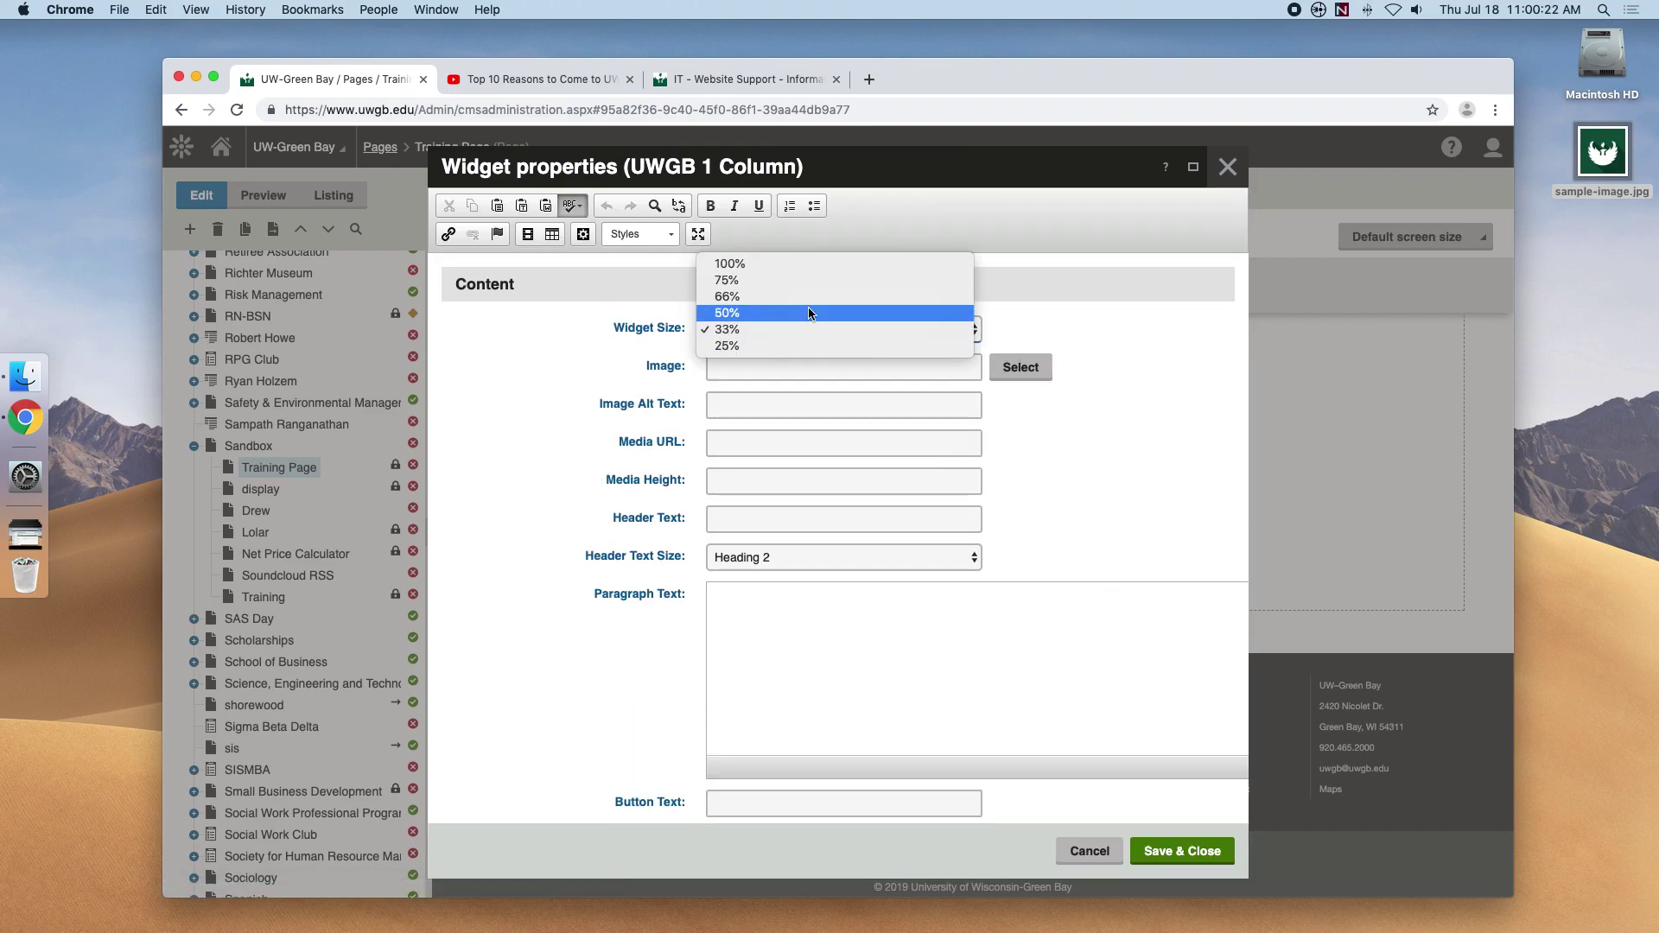
{"action": "left_click", "coordinate": [759, 263]}
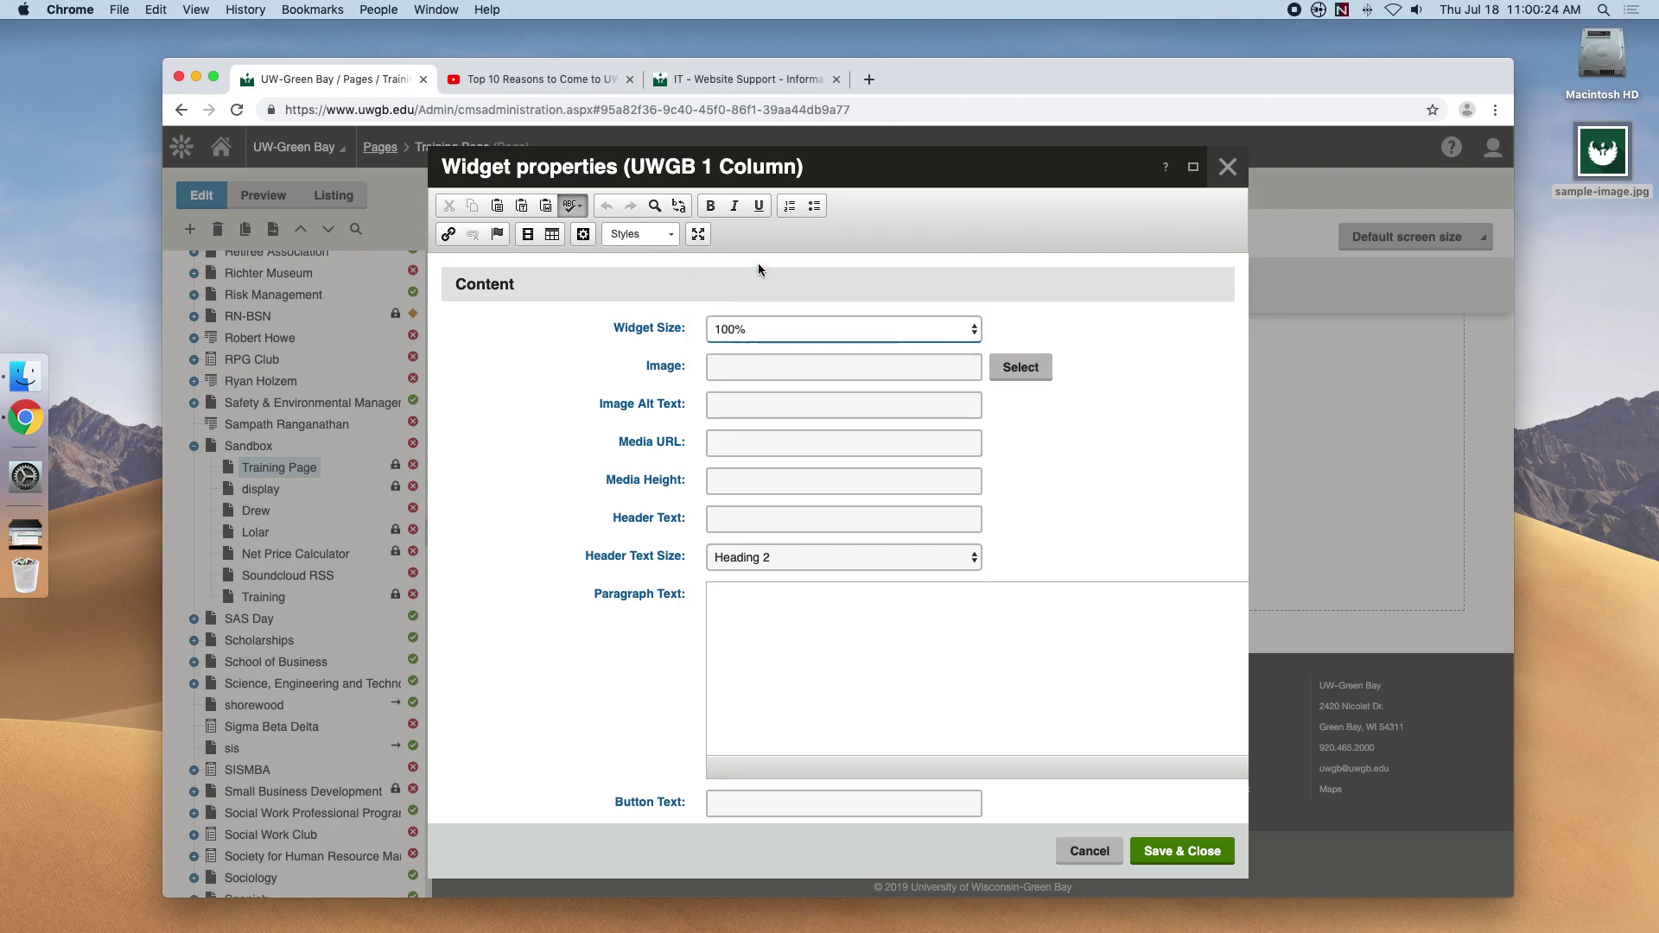
{"action": "left_click", "coordinate": [765, 442]}
{"action": "type", "text": "https://www.youtube.com/embed/sO1aQjTV0Fg"}
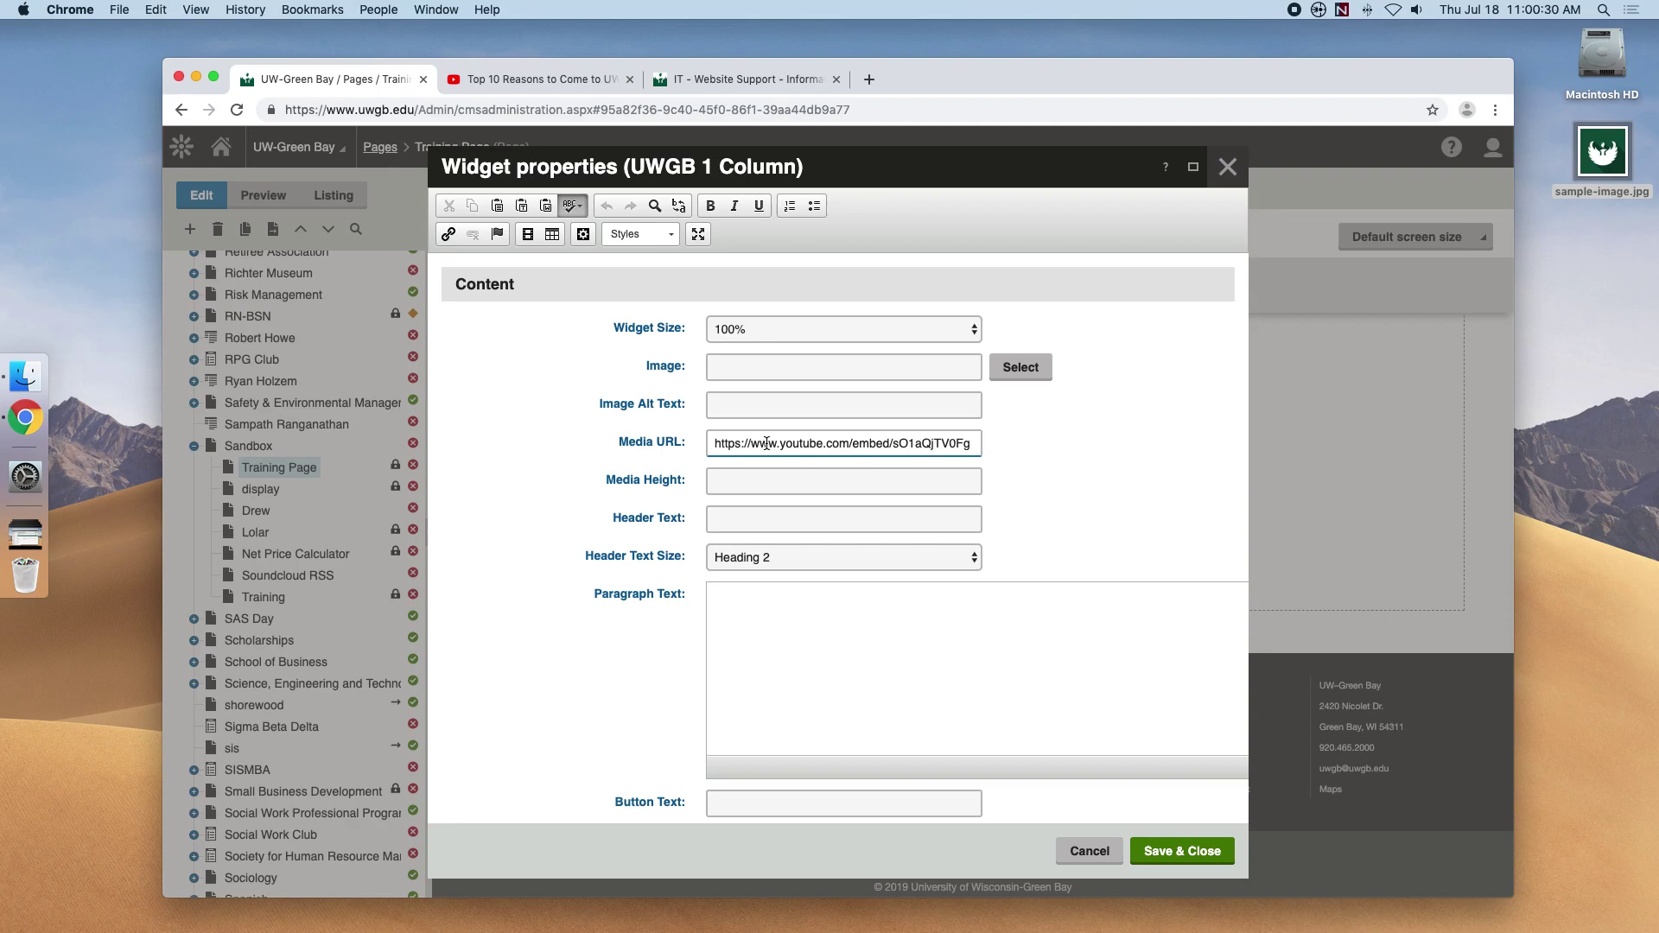
- Re-copy the video's embed URL, set Media Height to 200px, and save the widget
{"action": "left_click", "coordinate": [510, 79]}
{"action": "left_click", "coordinate": [966, 800]}
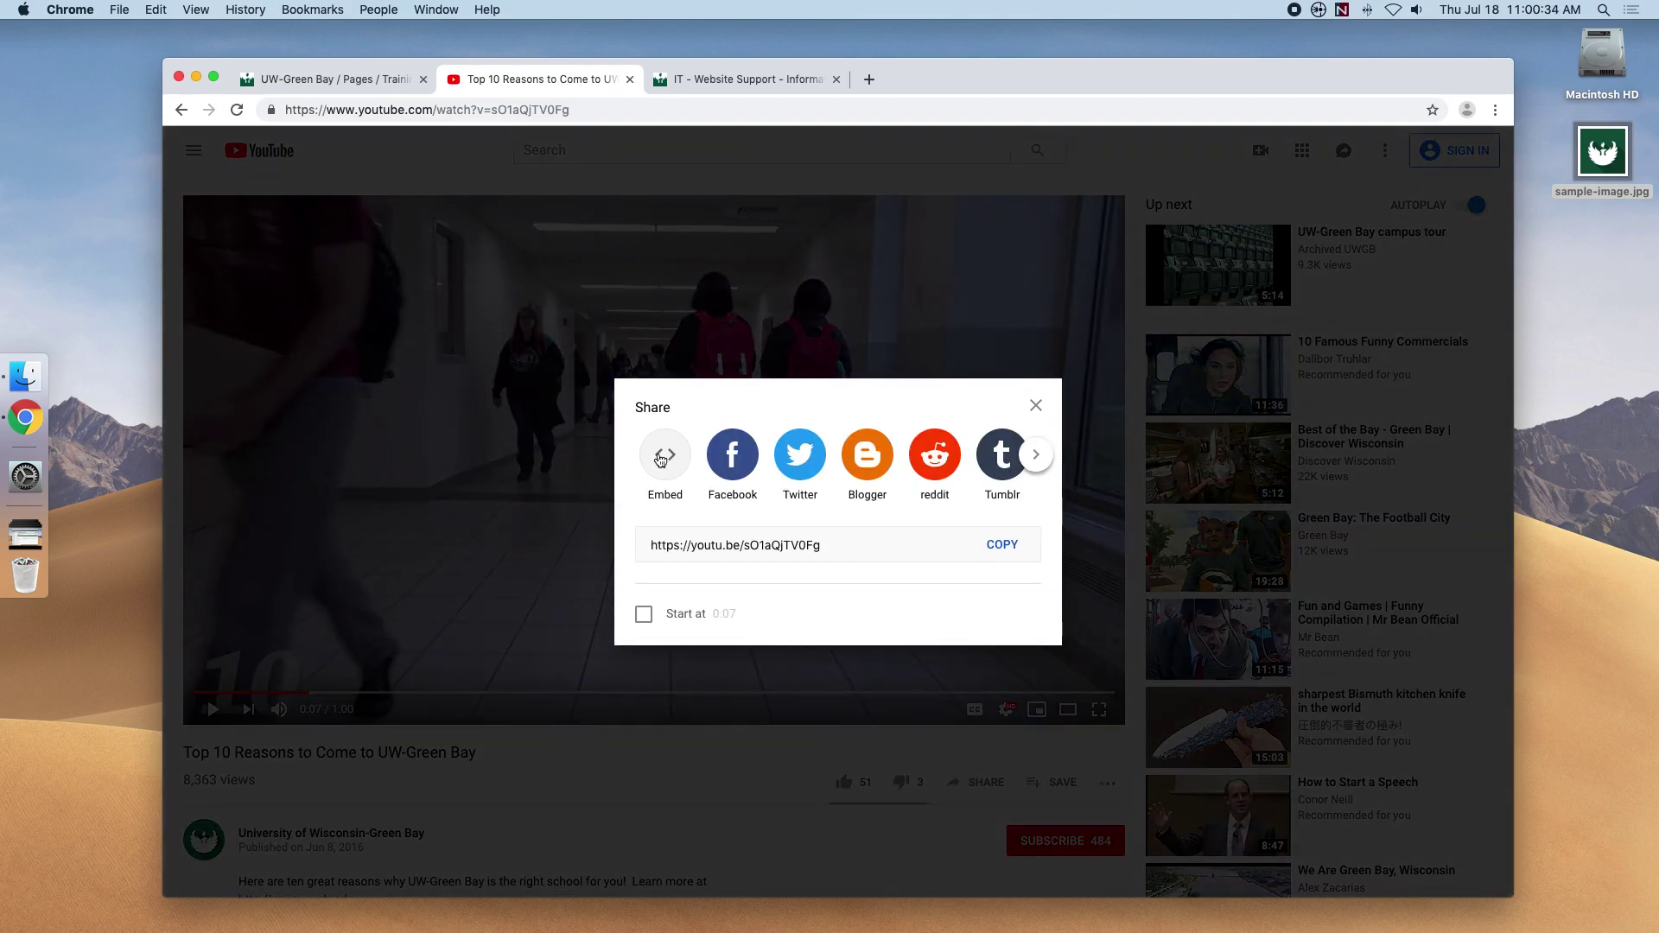
{"action": "left_click", "coordinate": [663, 457]}
{"action": "left_click_drag", "start_coordinate": [1072, 396], "coordinate": [1103, 420]}
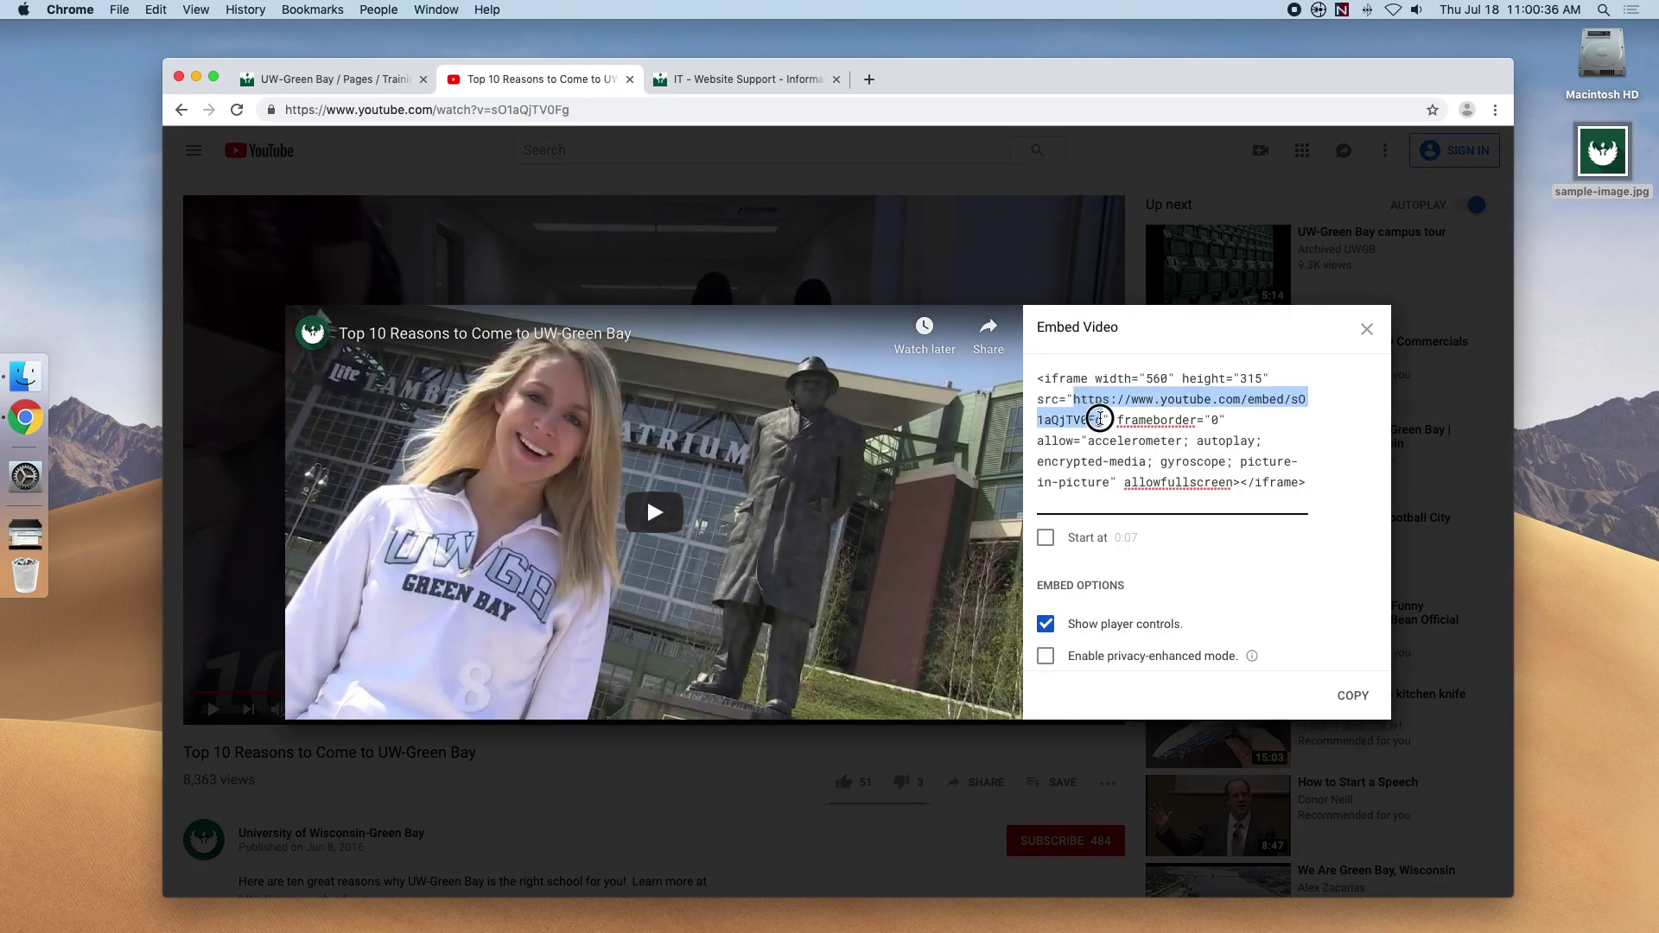
{"action": "left_click", "coordinate": [328, 90]}
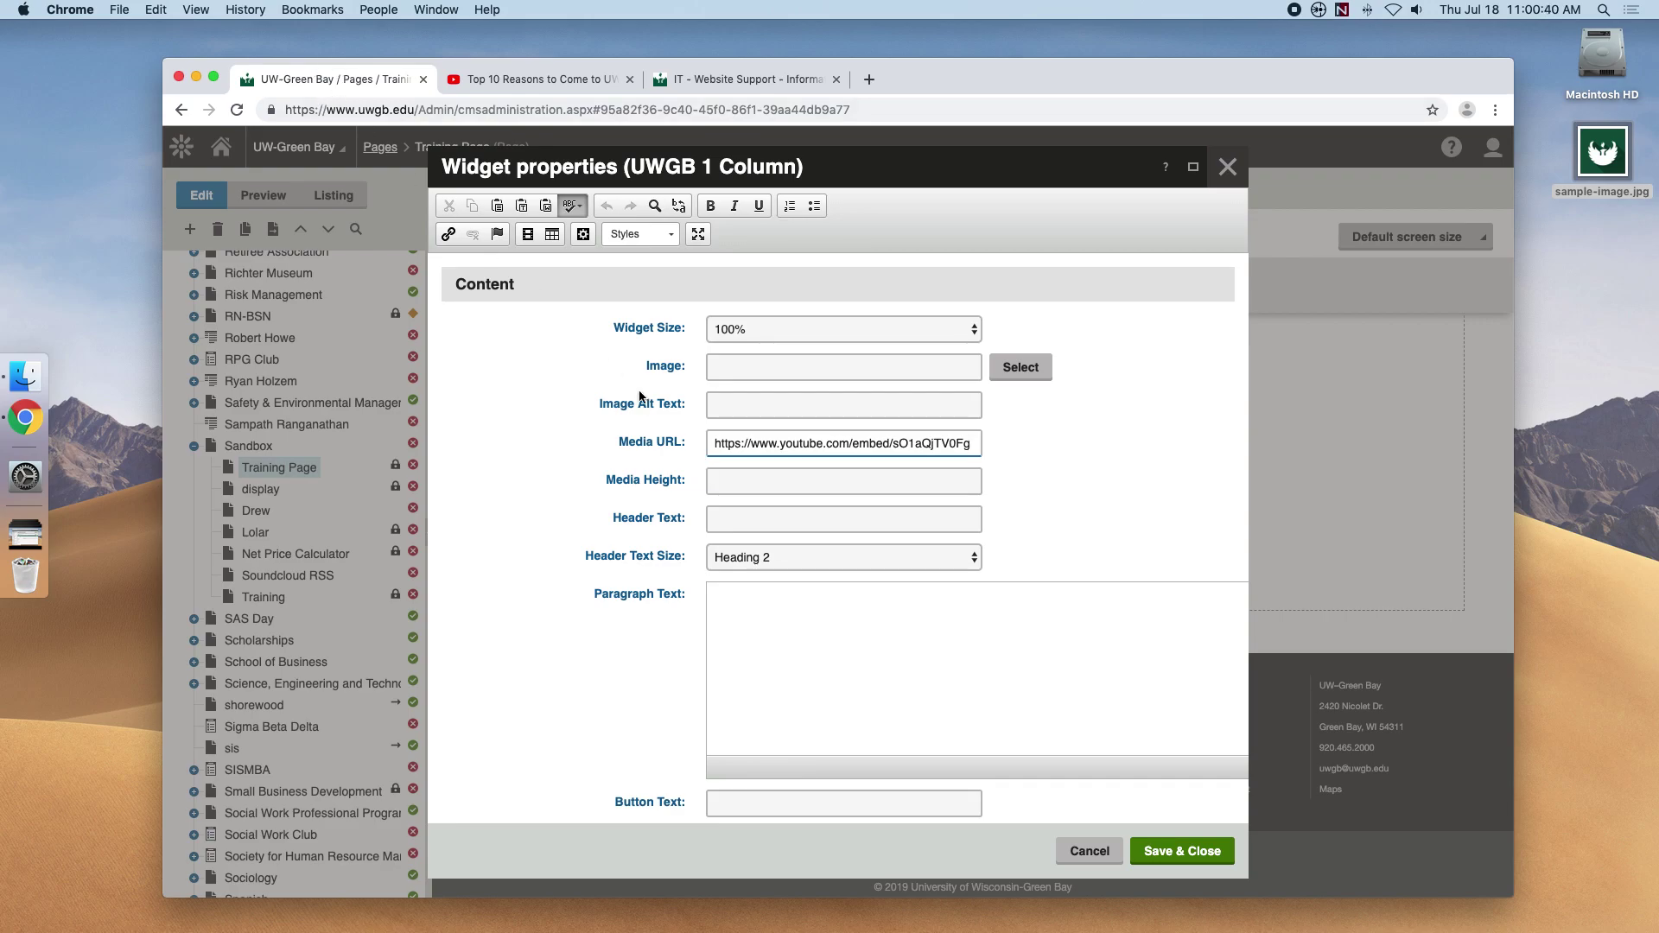
{"action": "left_click", "coordinate": [756, 489]}
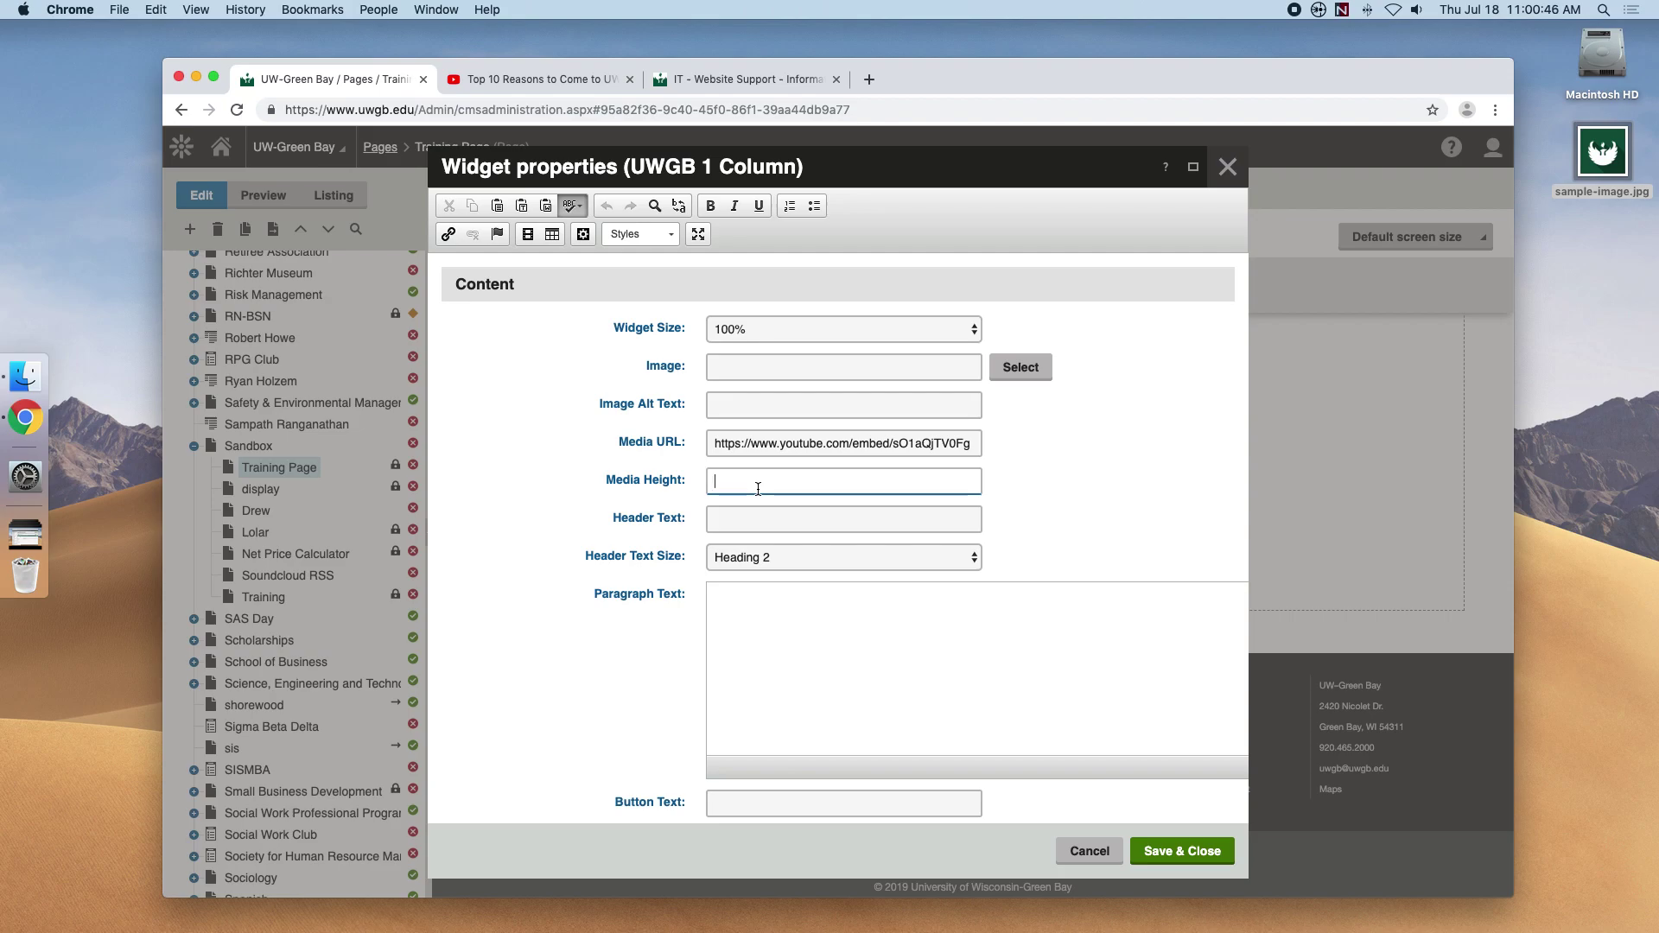
{"action": "type", "text": "200"}
{"action": "left_click", "coordinate": [1177, 866]}
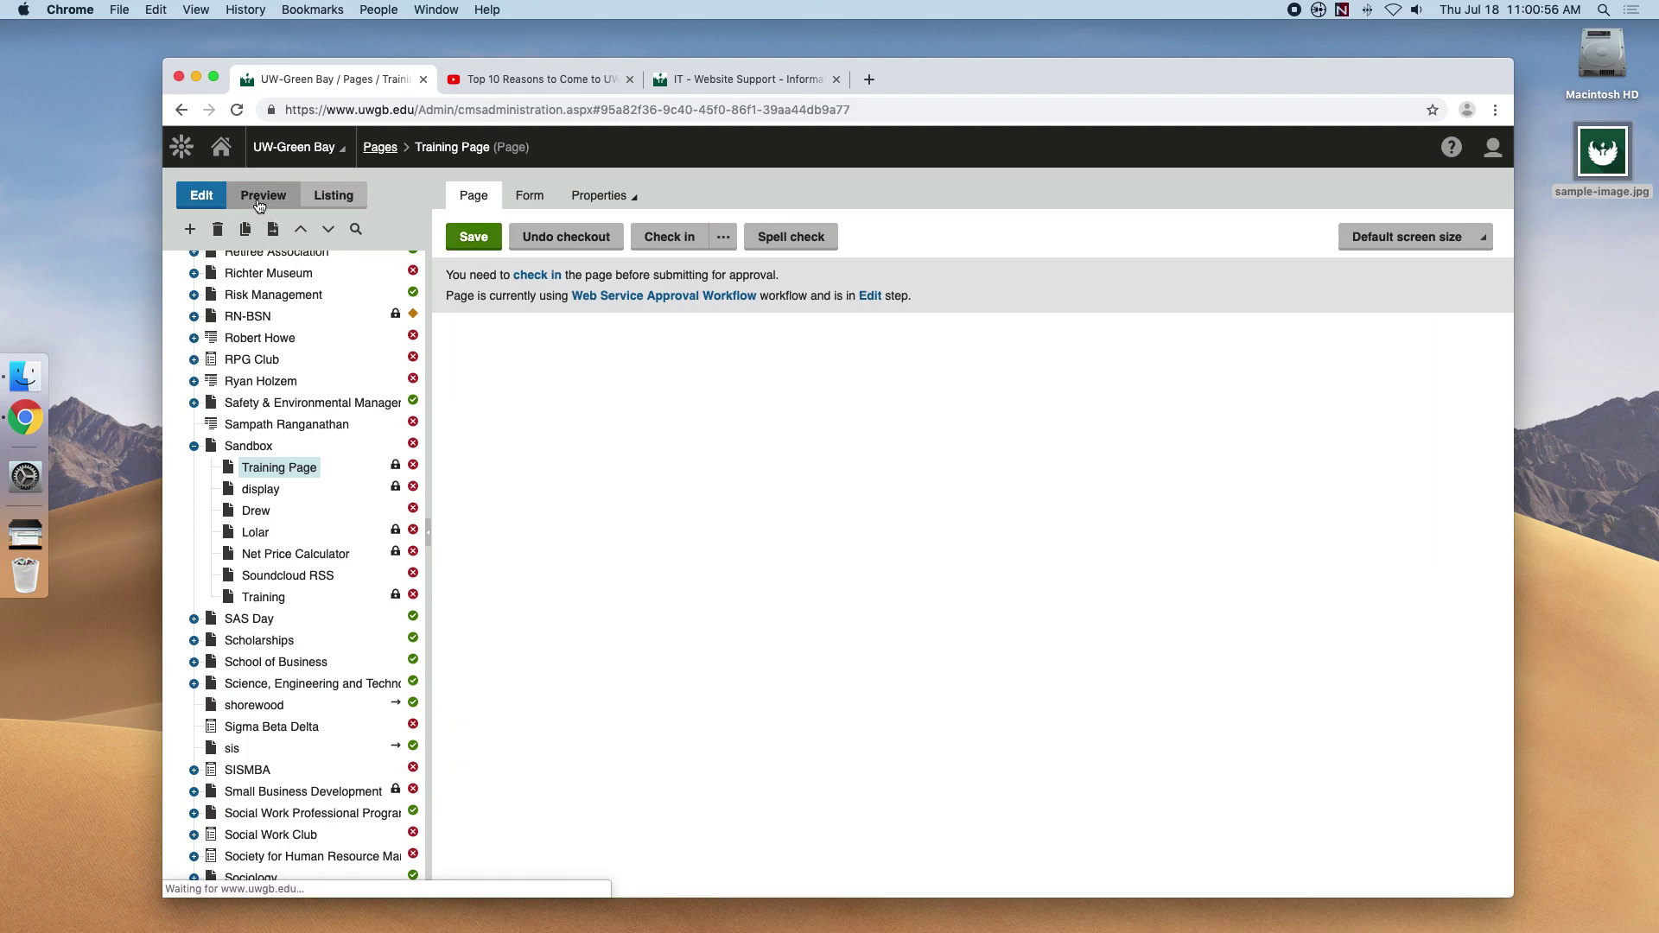
{"action": "left_click", "coordinate": [263, 197]}
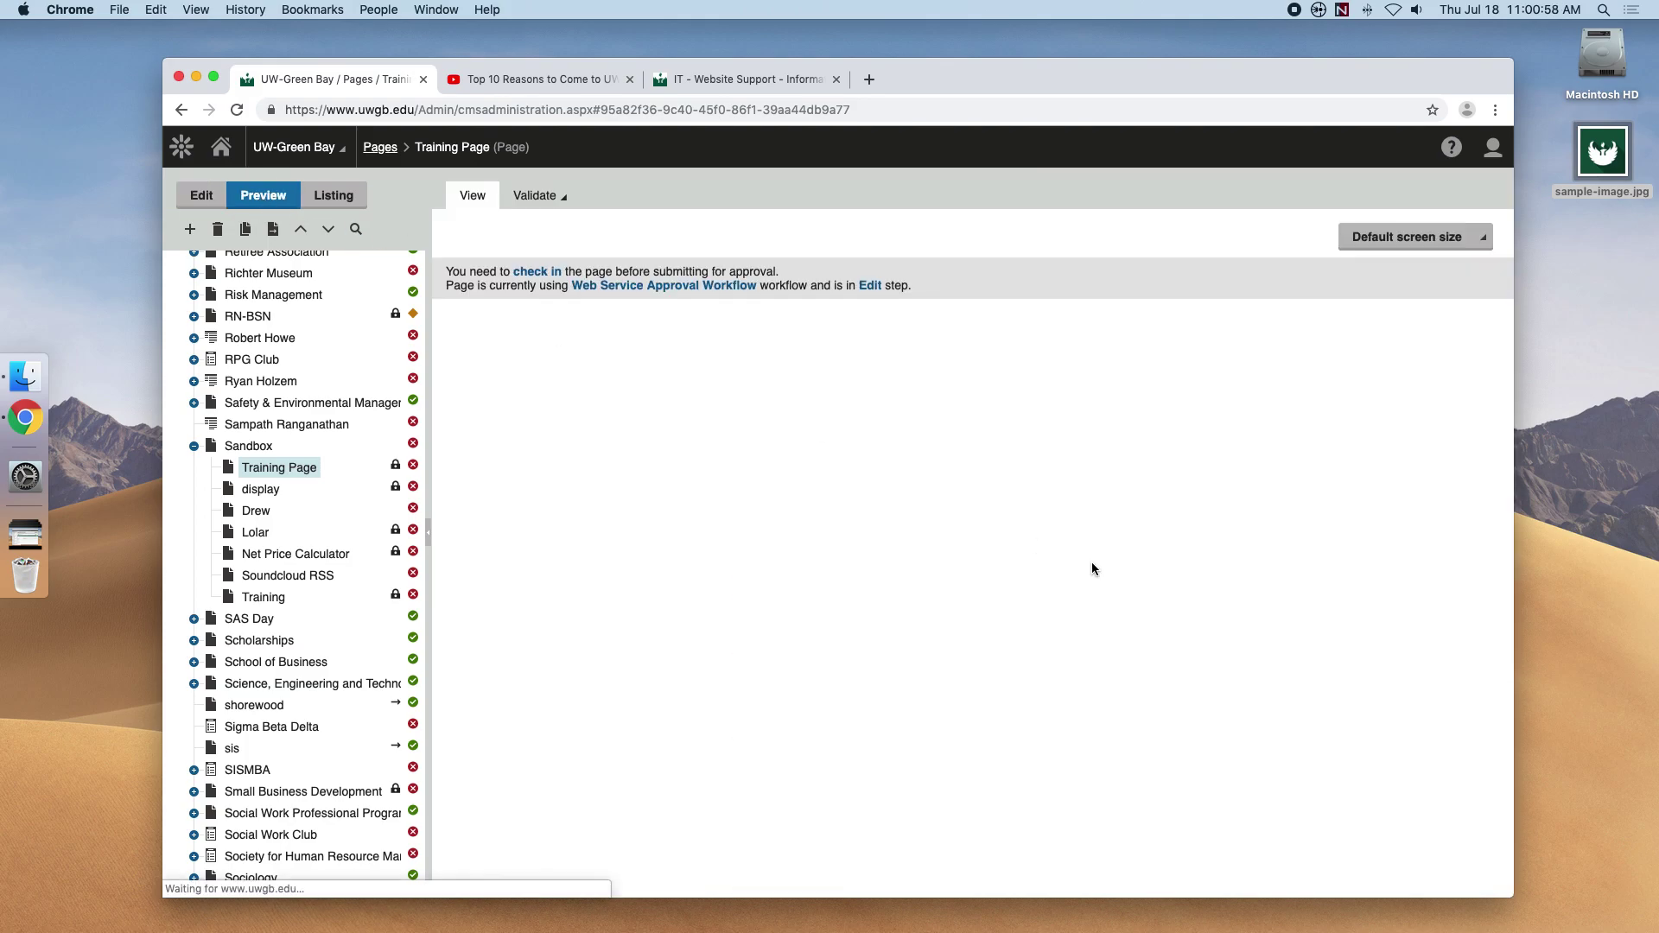
{"action": "scroll", "coordinate": [1077, 577], "scroll_direction": "down", "scroll_amount": 10}
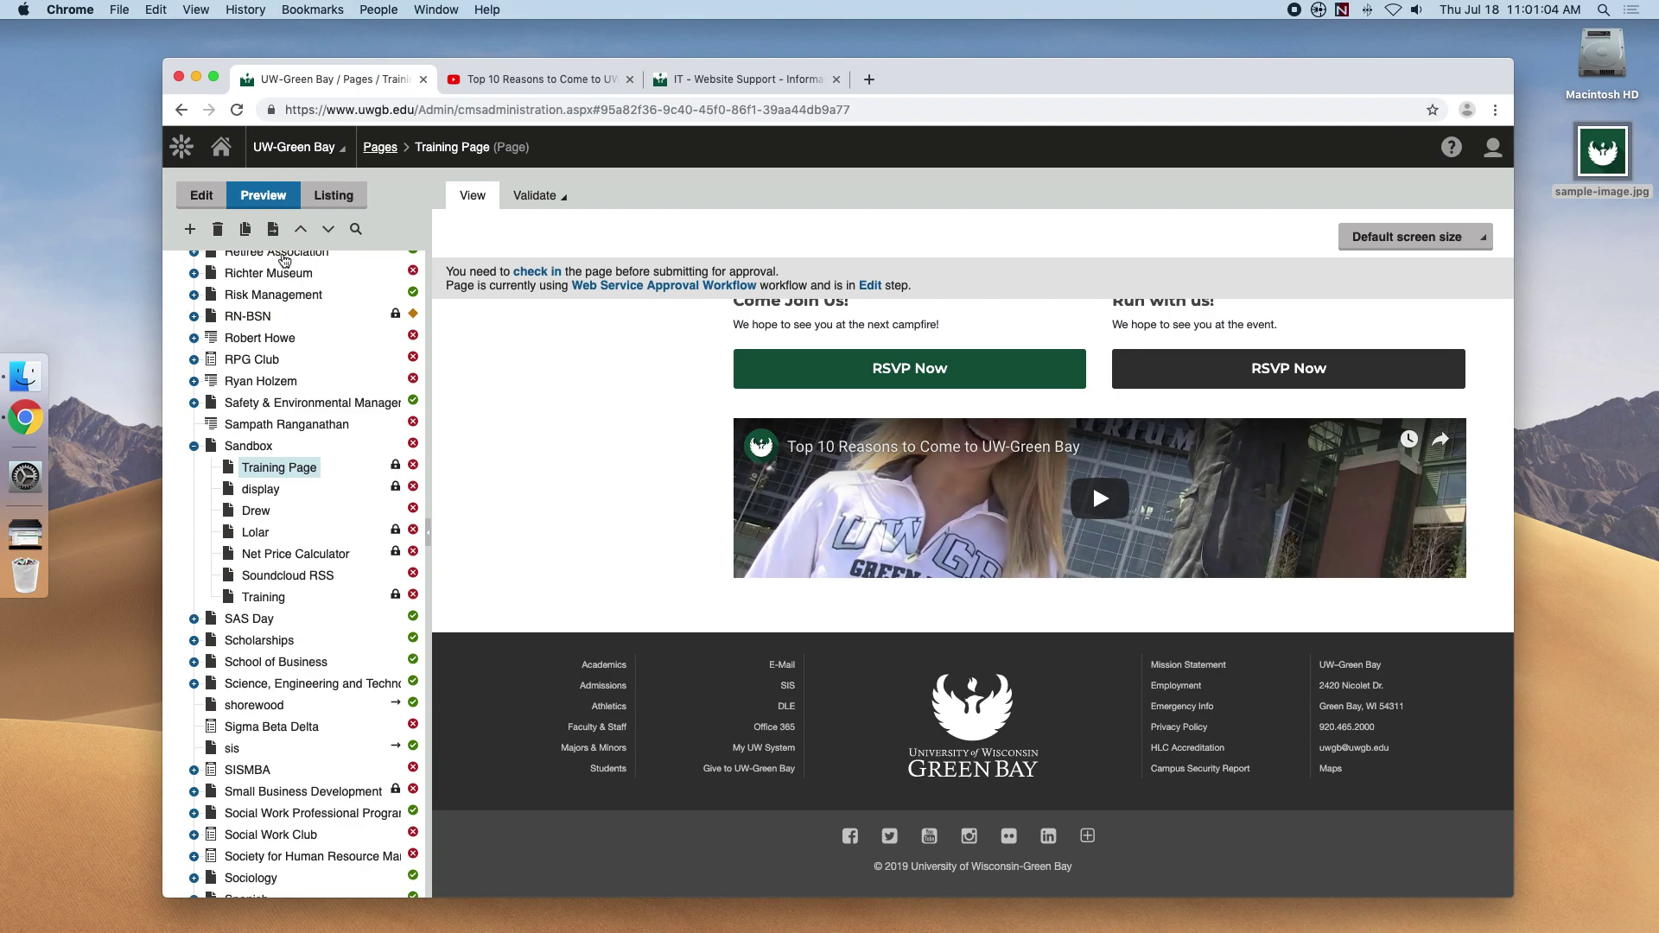
{"action": "left_click", "coordinate": [207, 199]}
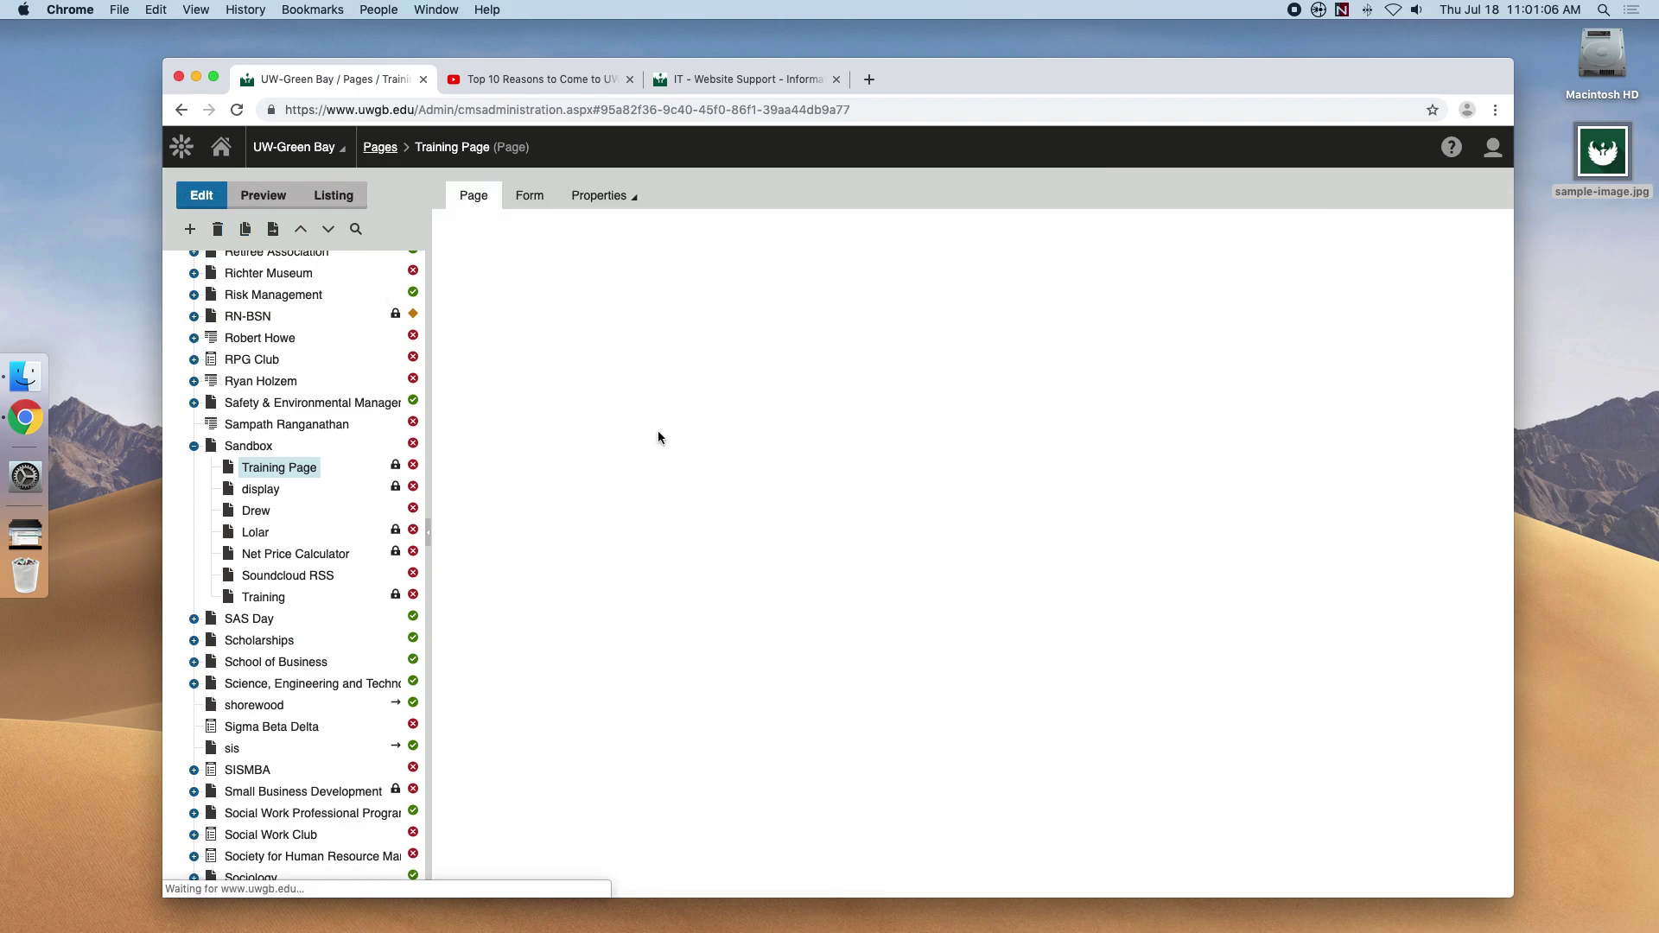
{"action": "scroll", "coordinate": [675, 494], "scroll_direction": "down", "scroll_amount": 10}
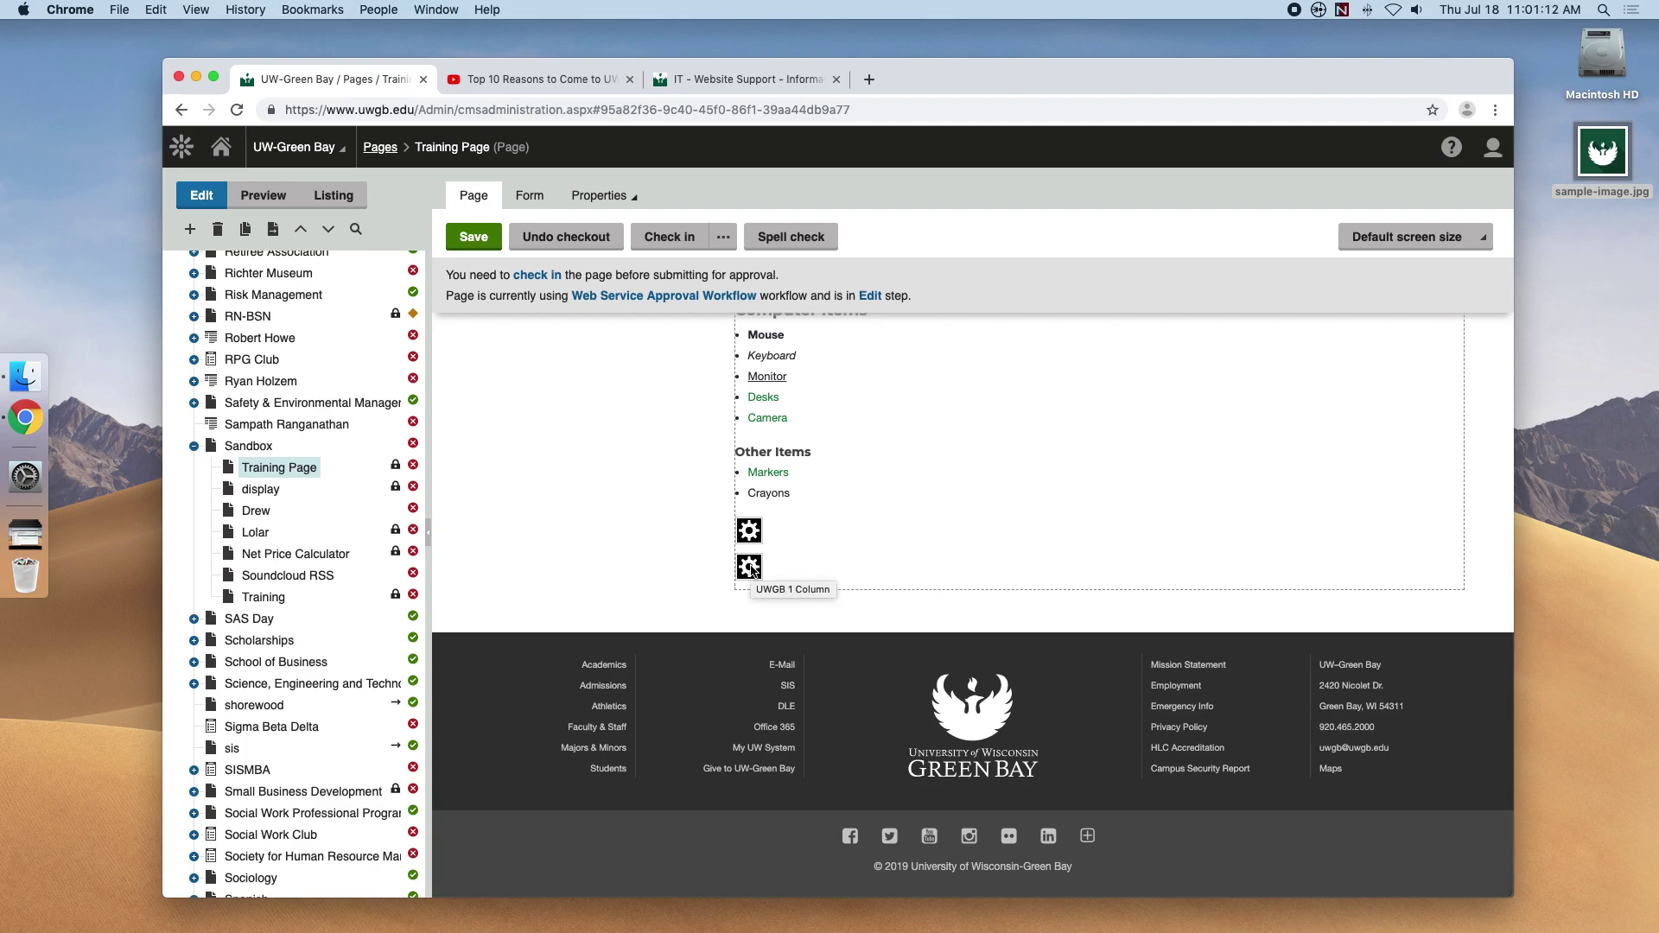
- Change the YouTube video widget's Media Height to 550px
{"action": "left_click", "coordinate": [750, 567]}
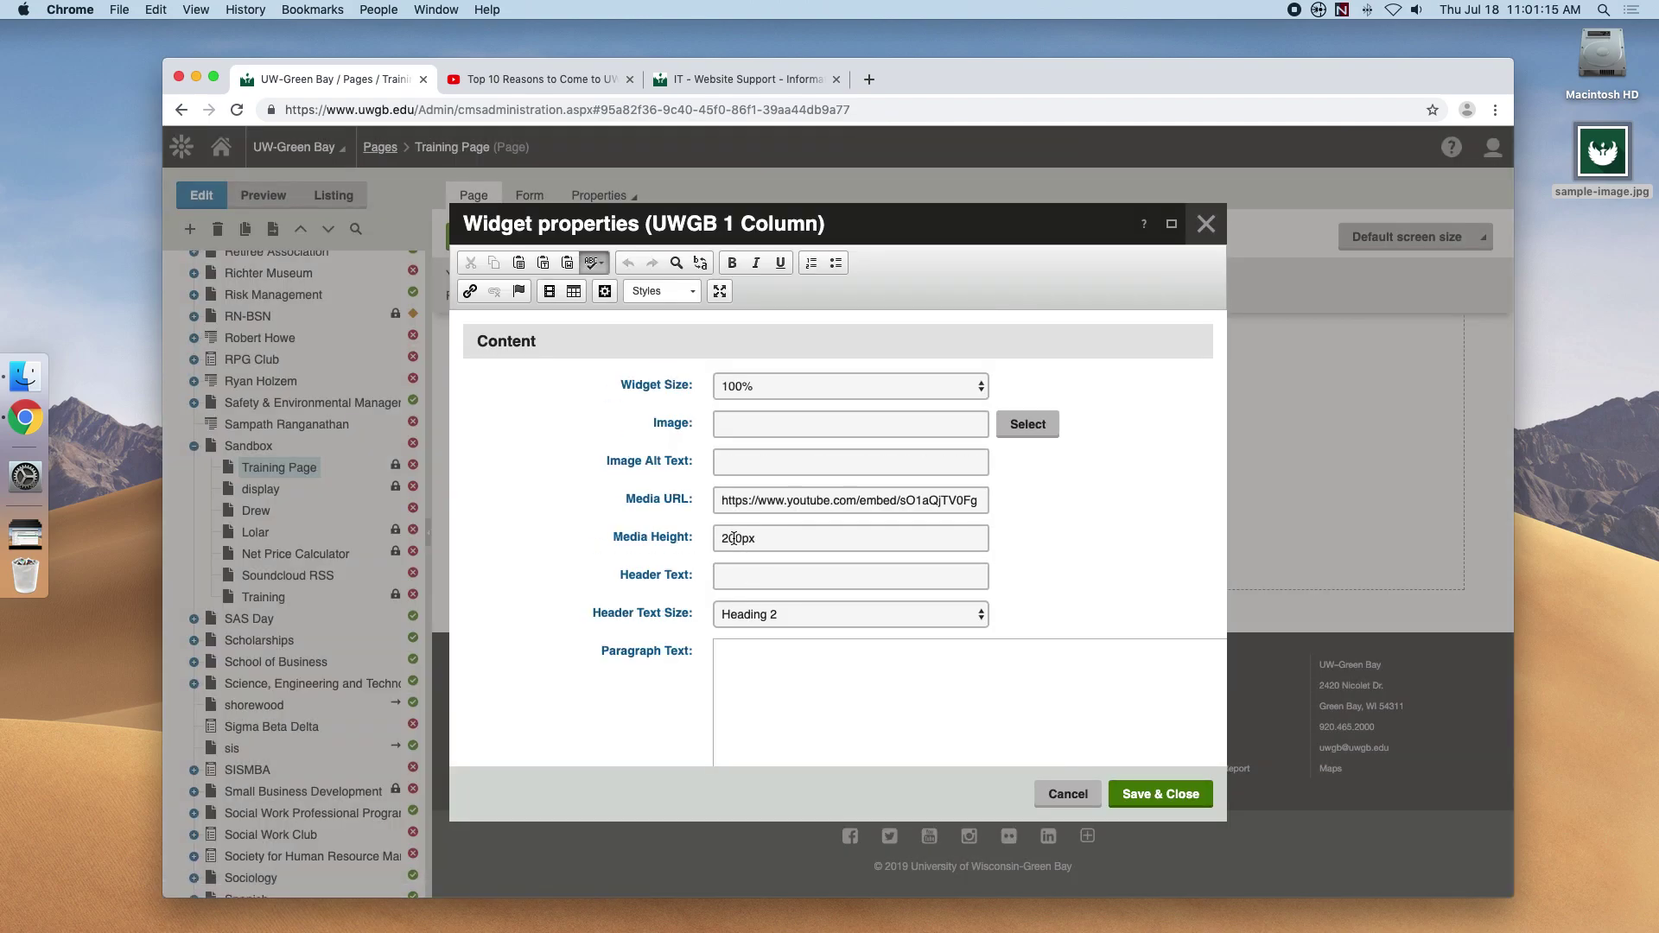
{"action": "left_click", "coordinate": [733, 538]}
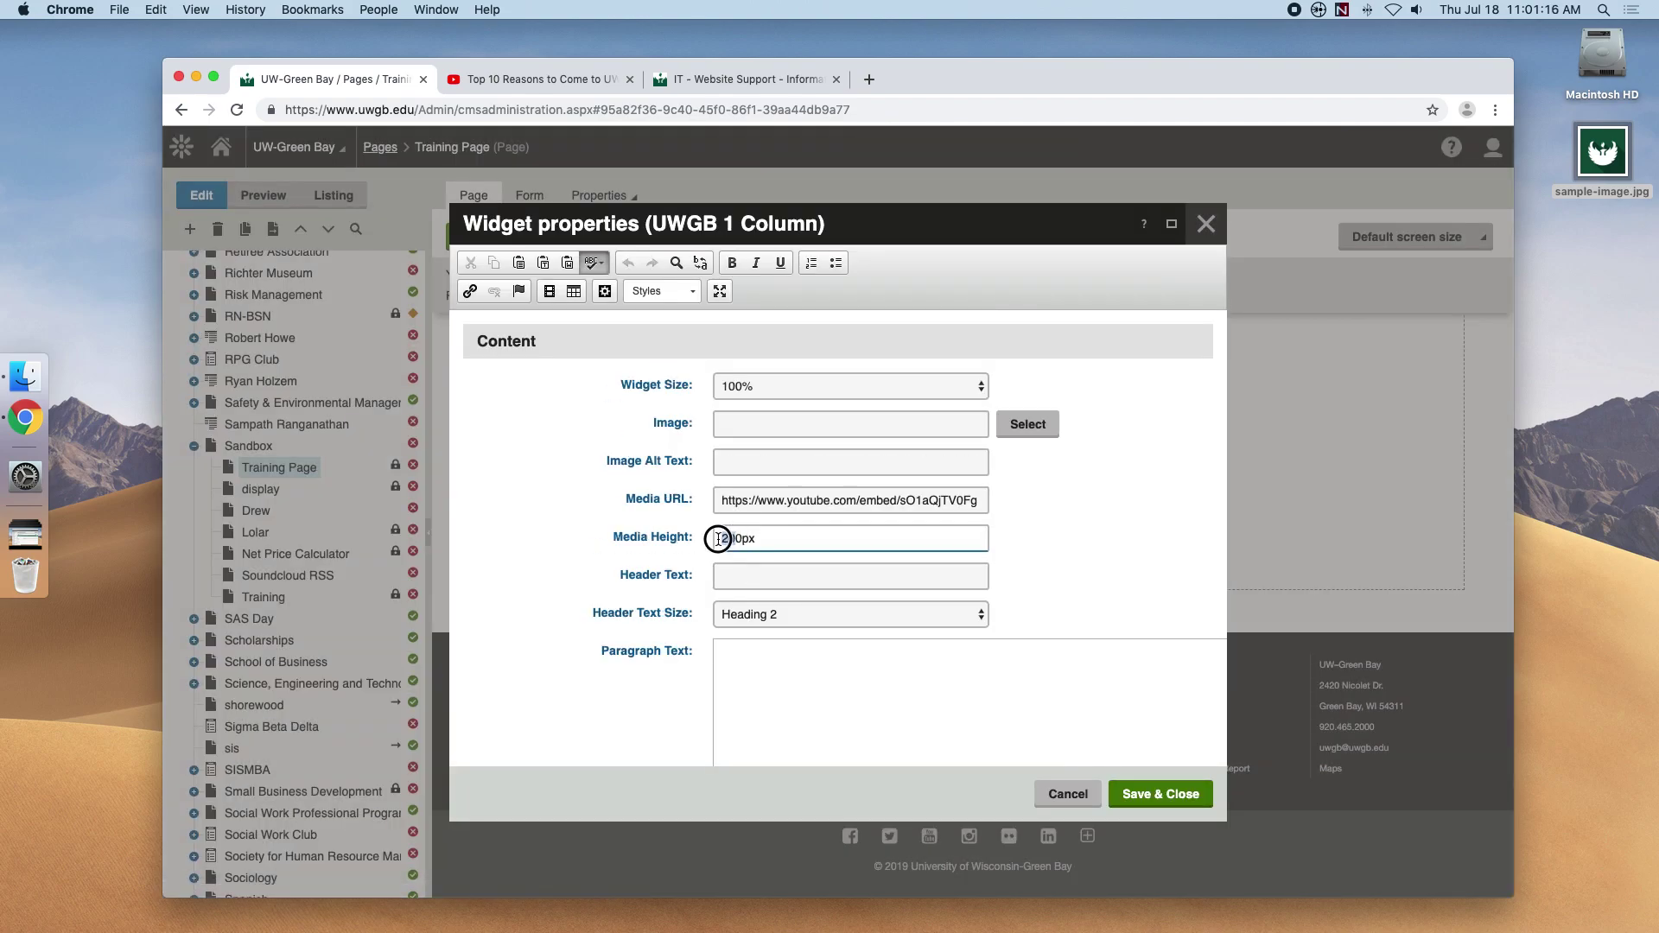
{"action": "key", "text": "BackSpace"}
{"action": "key", "text": "BackSpace"}
{"action": "type", "text": "55"}
{"action": "left_click", "coordinate": [1158, 796]}
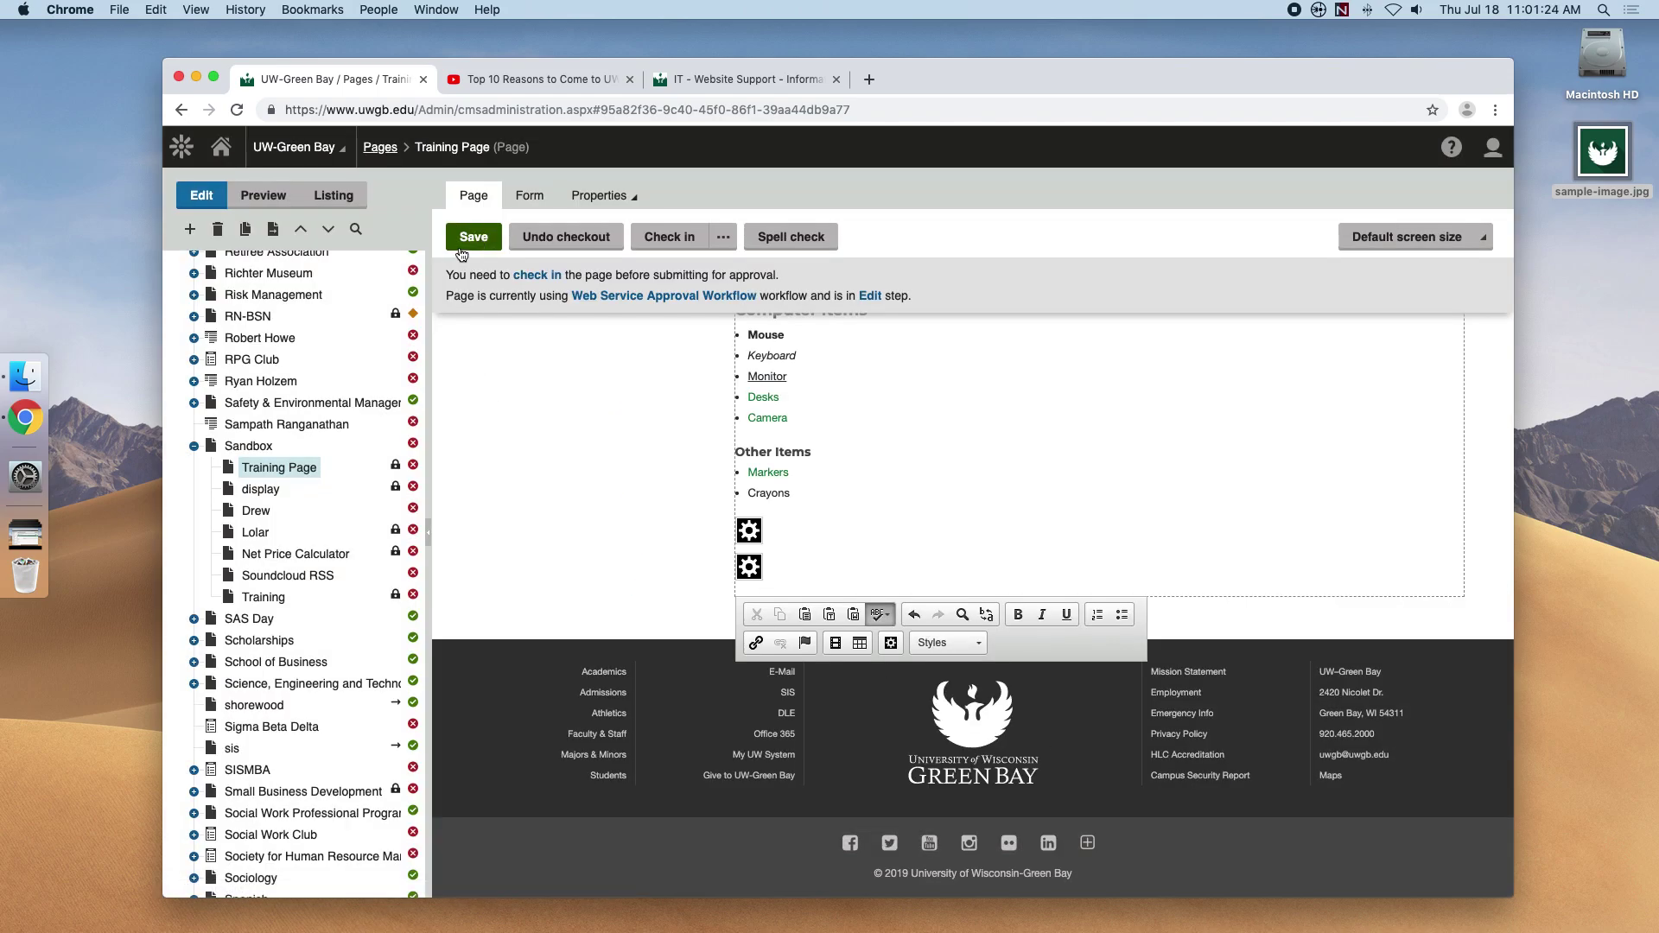
- Save the Training Page and preview the taller embedded video below the RSVP buttons
{"action": "left_click", "coordinate": [462, 251]}
{"action": "left_click", "coordinate": [268, 197]}
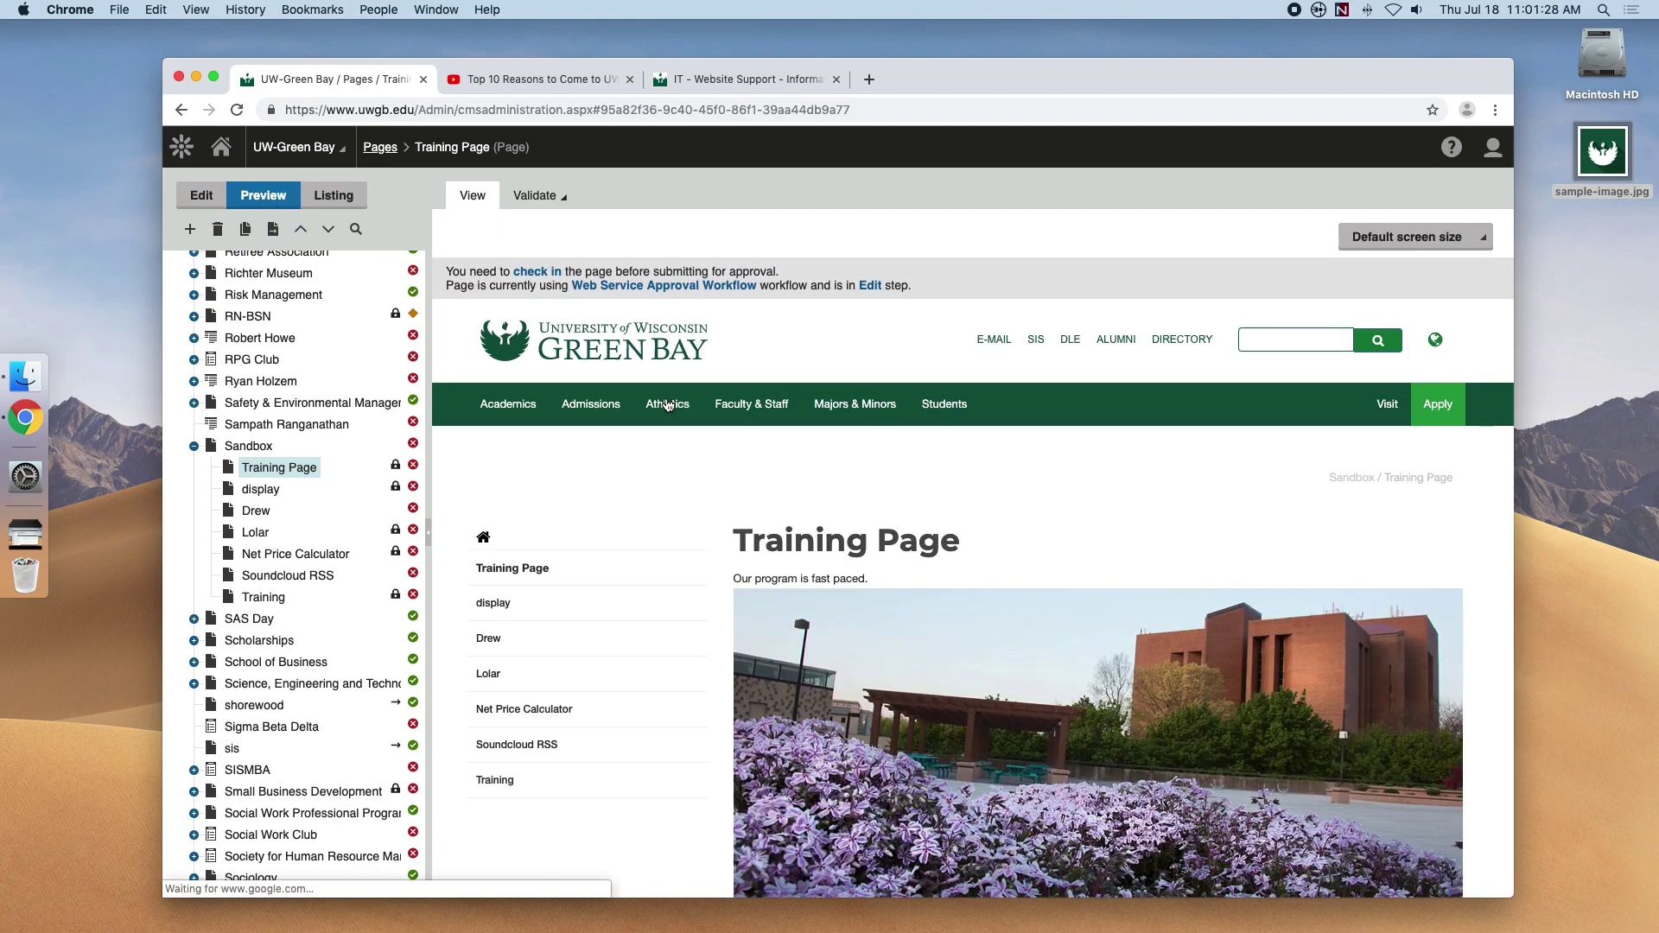
{"action": "scroll", "coordinate": [938, 588], "scroll_direction": "down", "scroll_amount": 10}
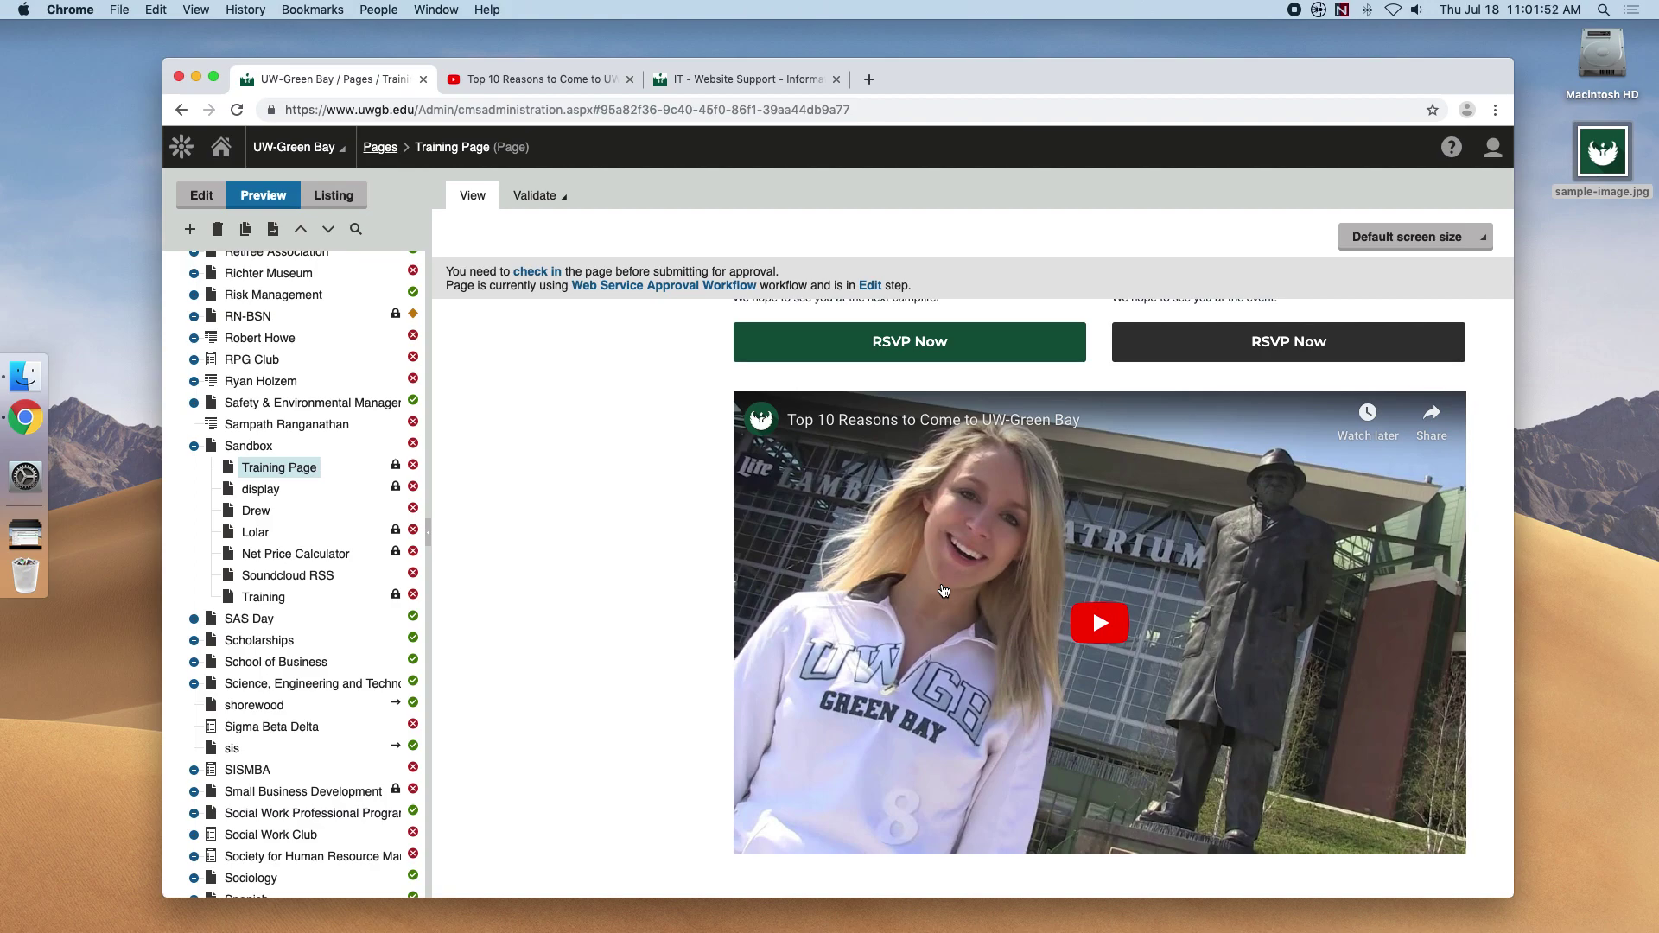
- Load the Information Technology home page on the IT Website Support site, then return to the Kentico Dashboard
{"action": "left_click", "coordinate": [765, 80]}
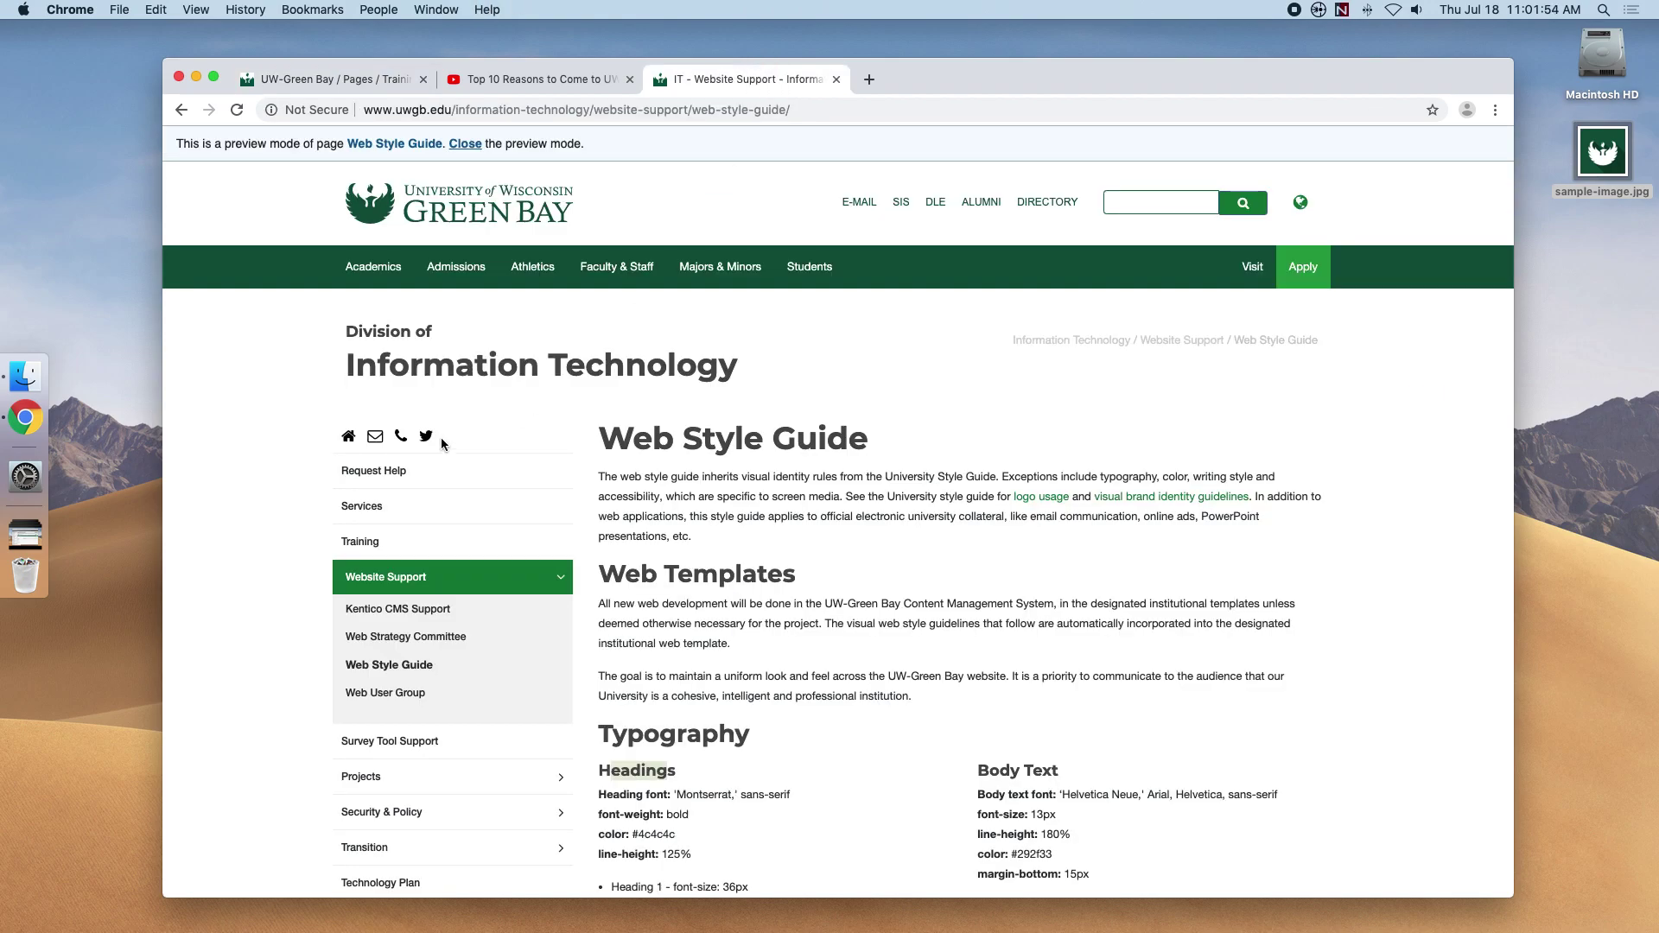
{"action": "left_click", "coordinate": [475, 372]}
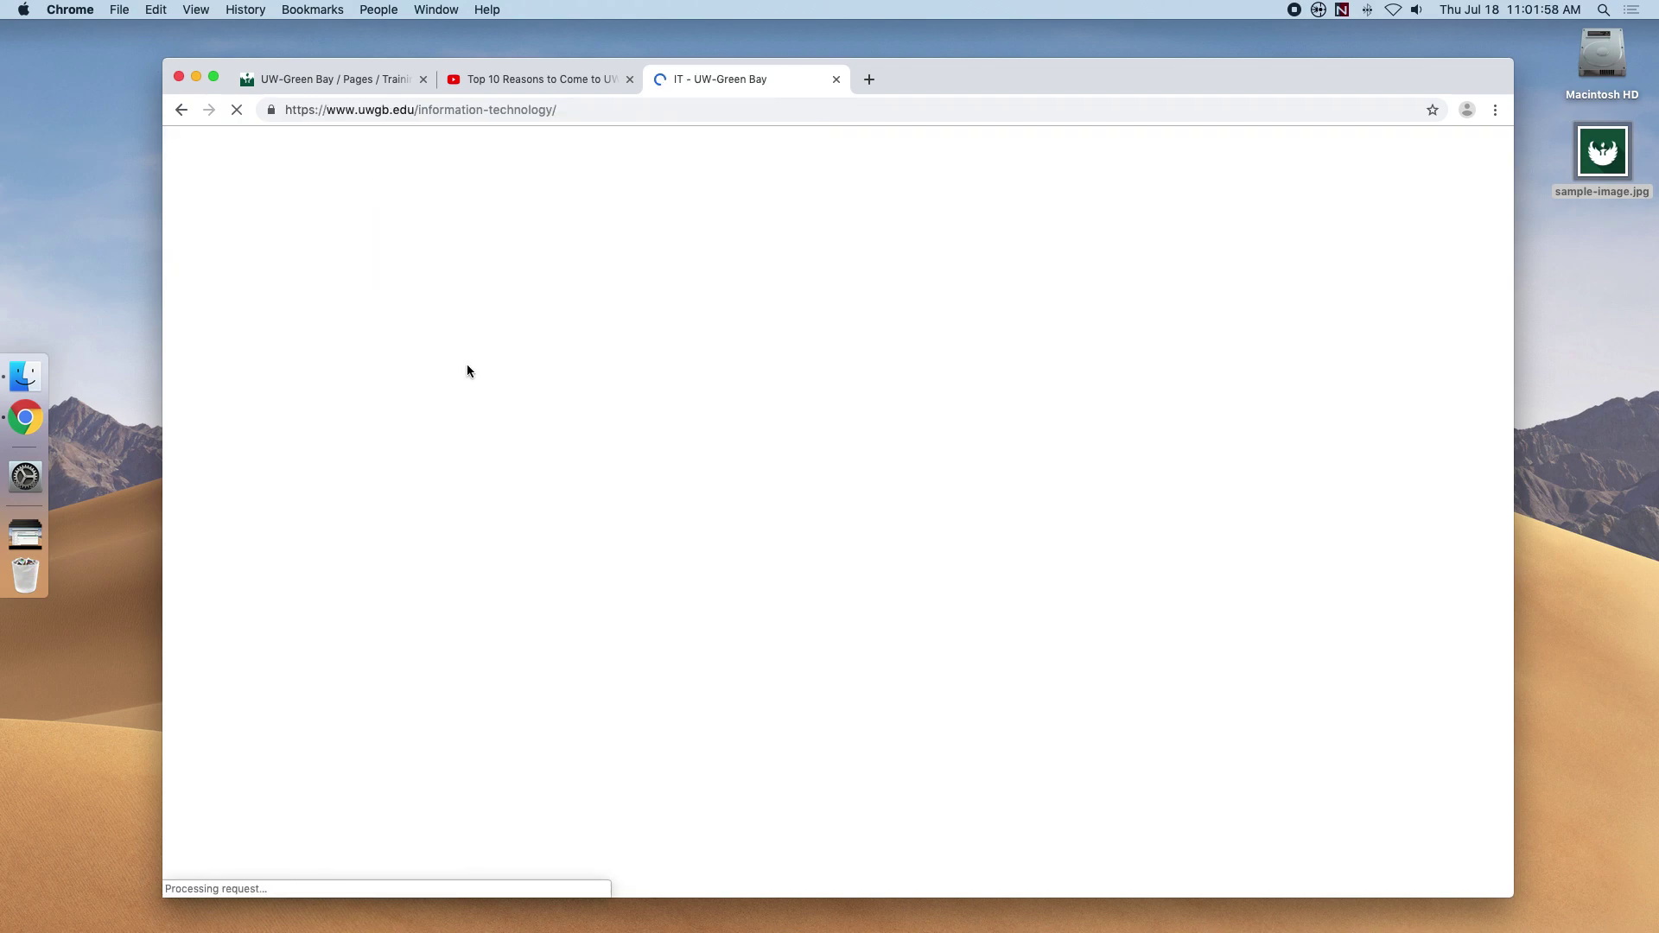
{"action": "scroll", "coordinate": [629, 418], "scroll_direction": "down", "scroll_amount": 2}
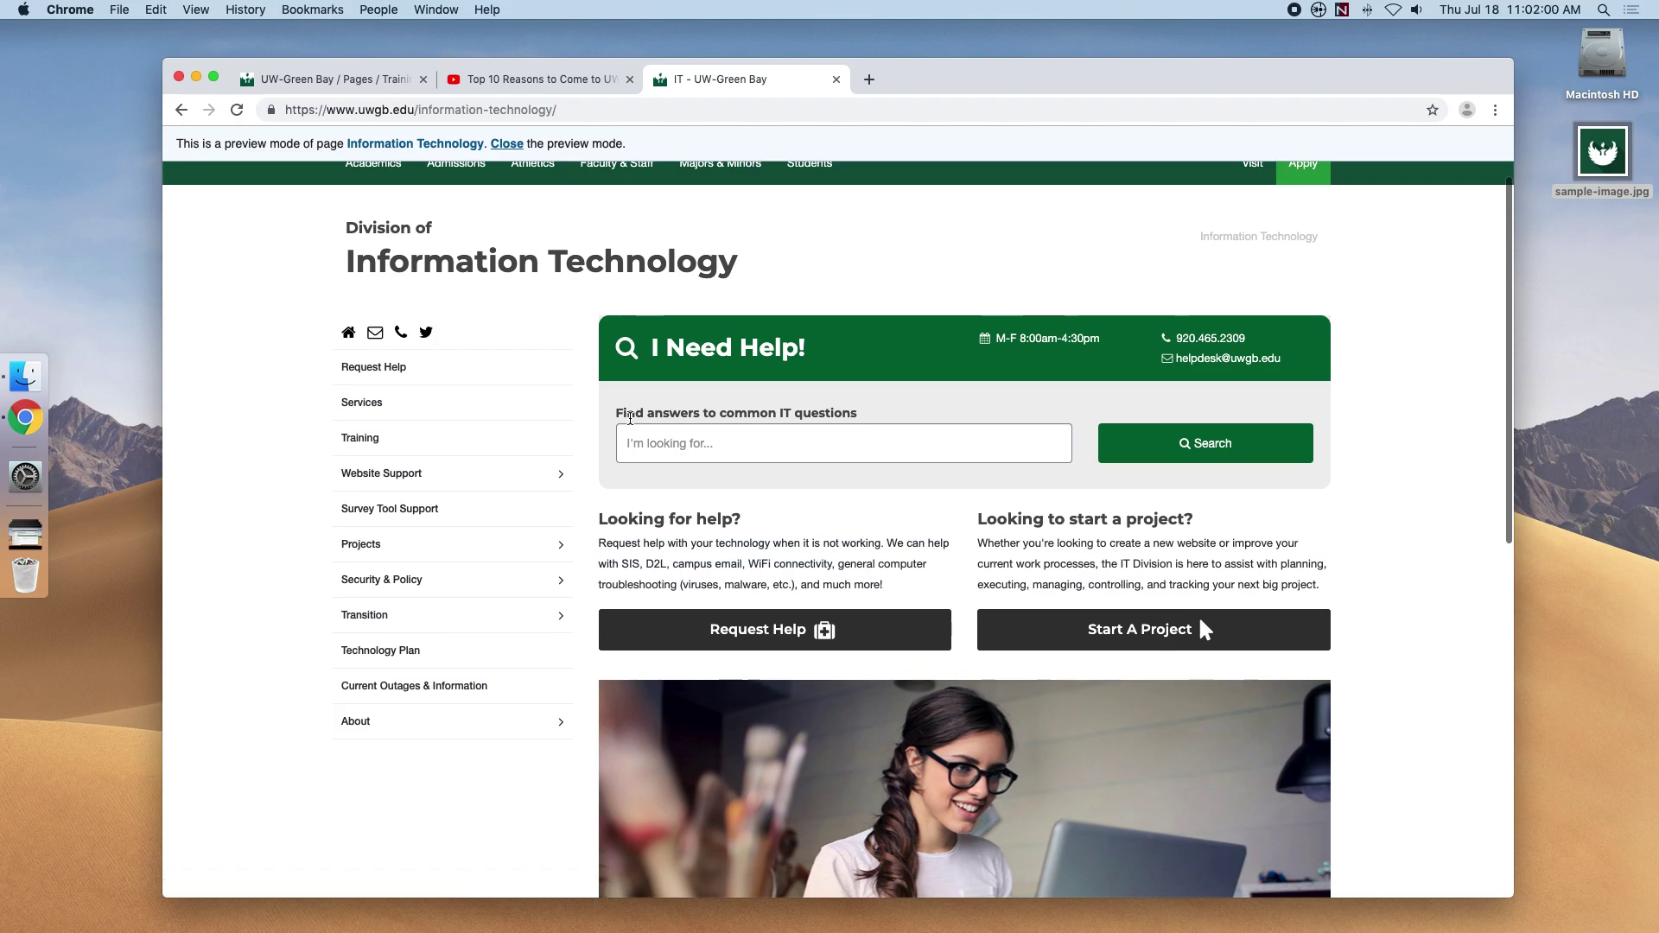
{"action": "left_click", "coordinate": [304, 80]}
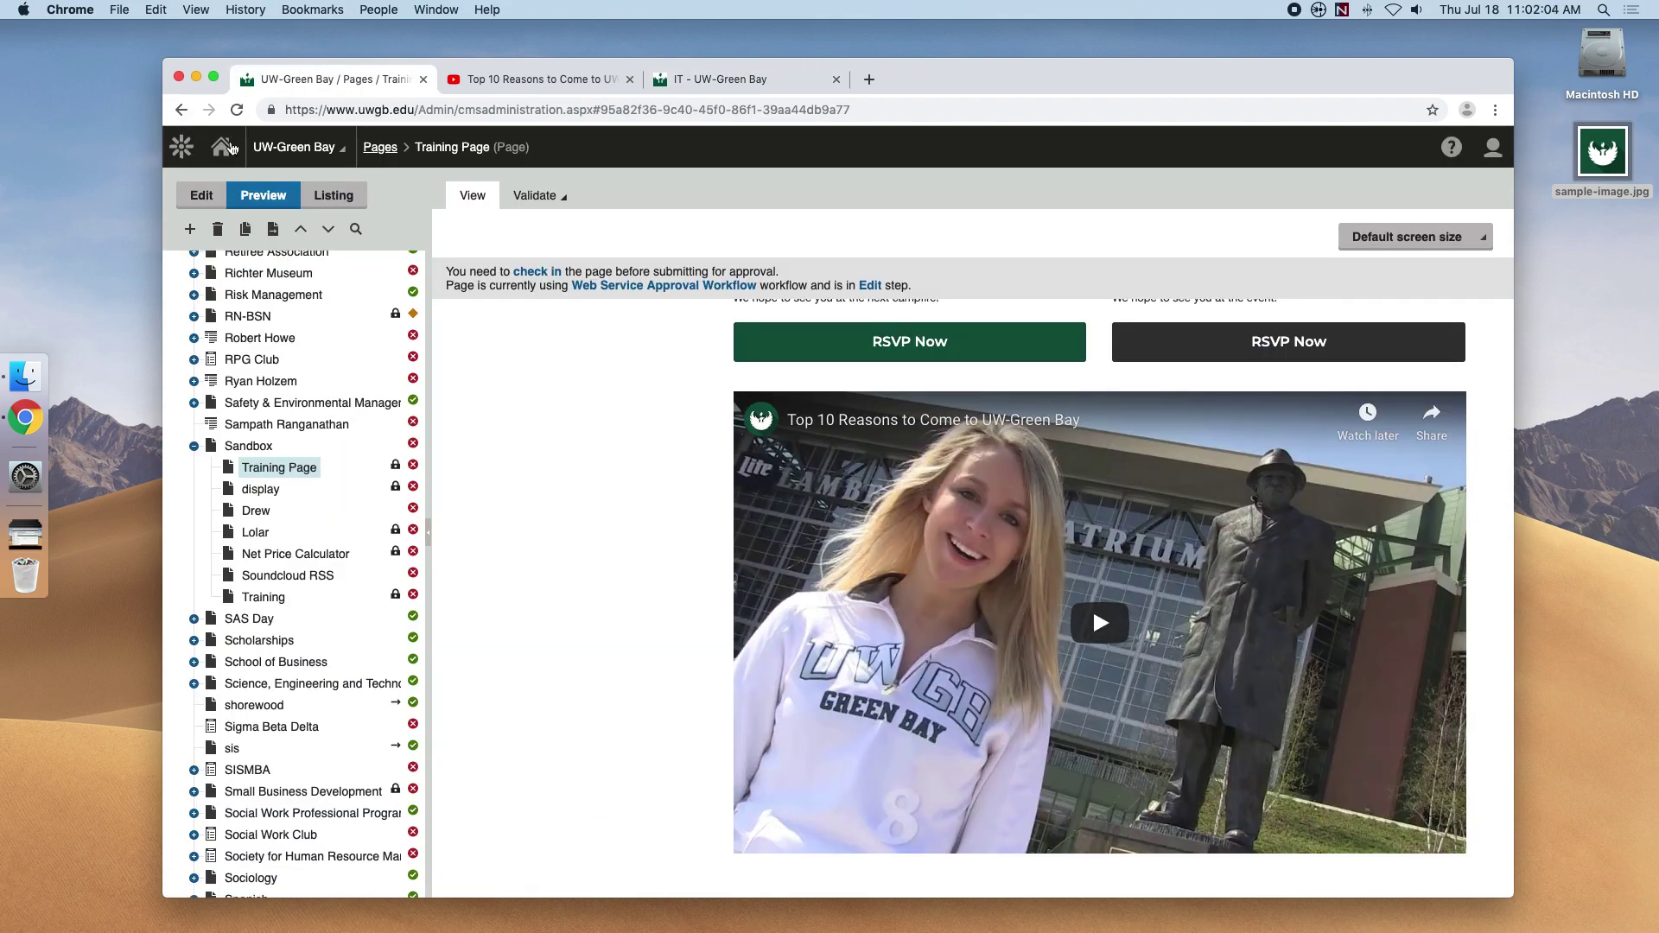
{"action": "left_click", "coordinate": [224, 152]}
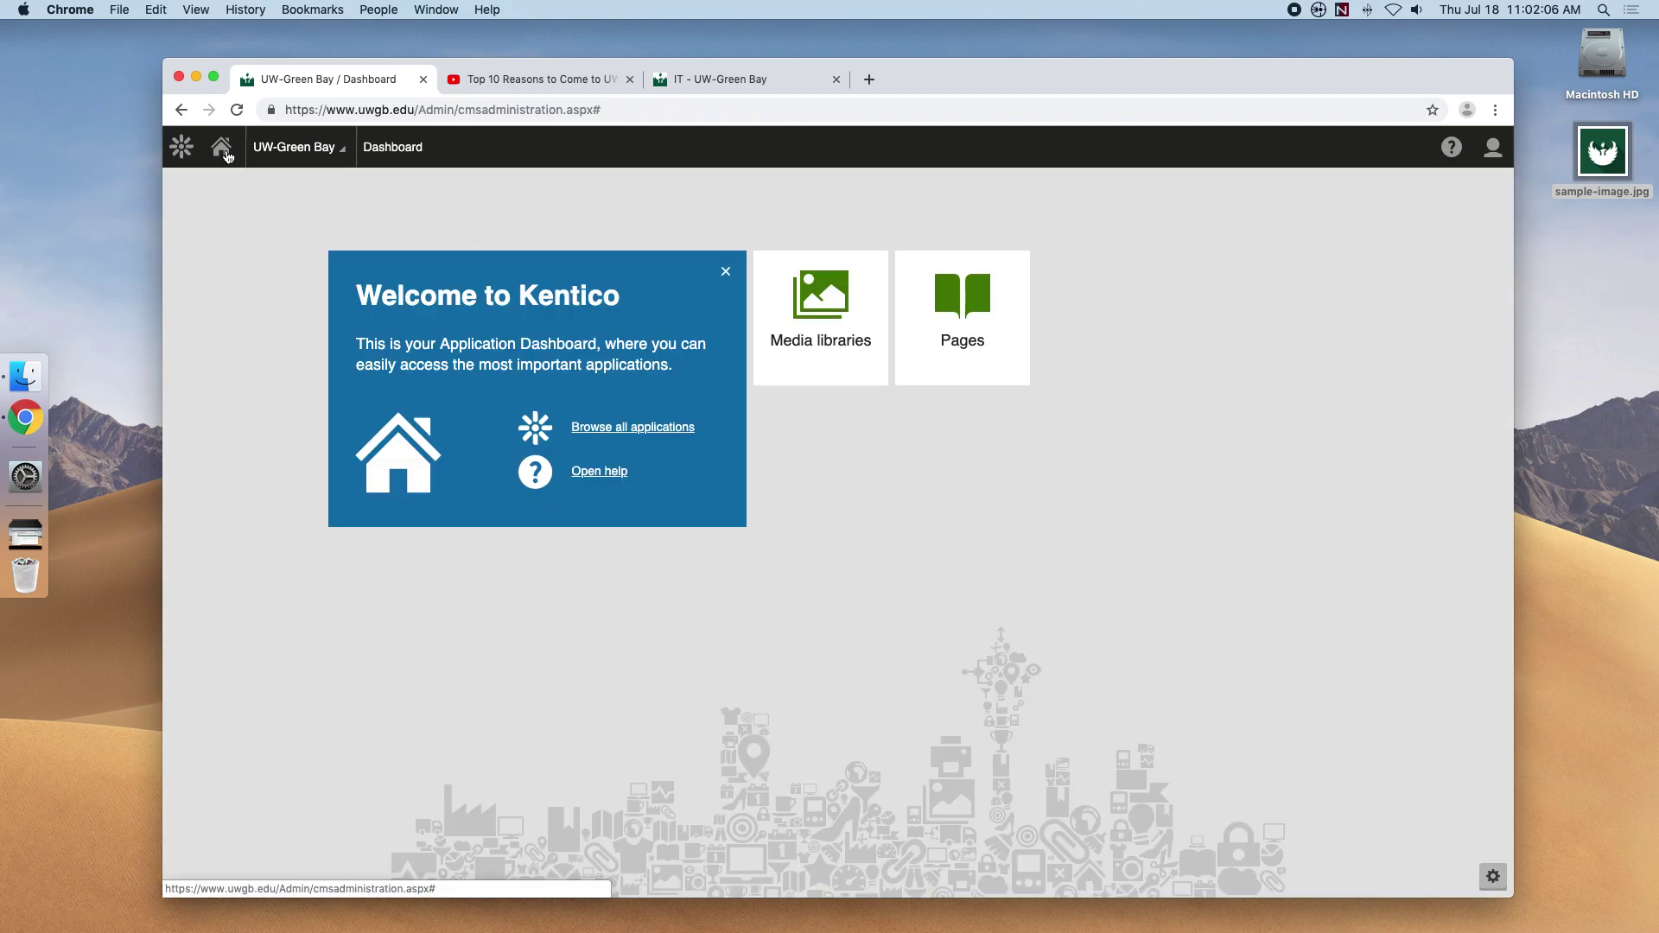